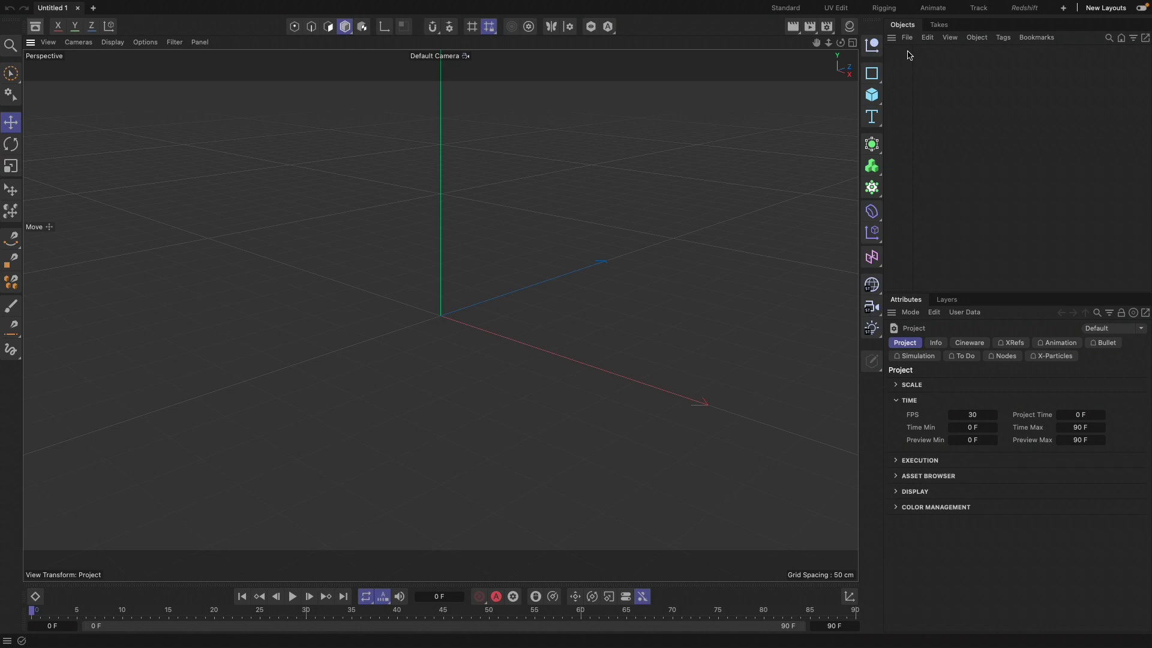
Merge bape_3D.ai into the scene with the default Illustrator import settings
click(907, 37)
click(922, 76)
scroll(365, 372, down, 10)
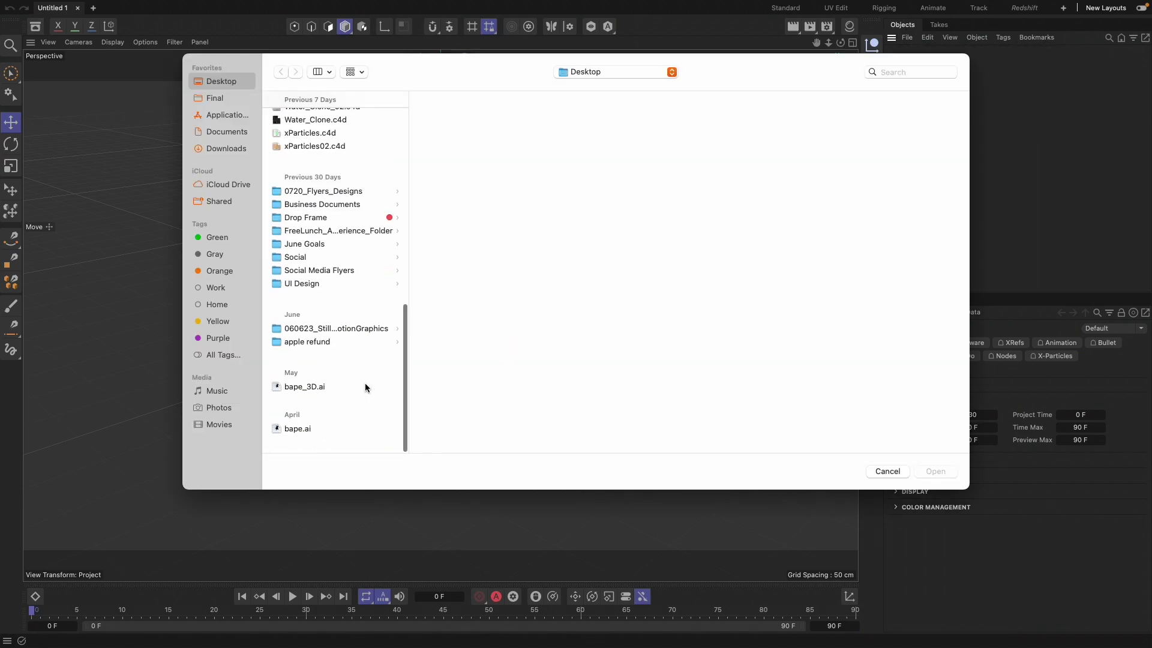
click(319, 398)
click(935, 471)
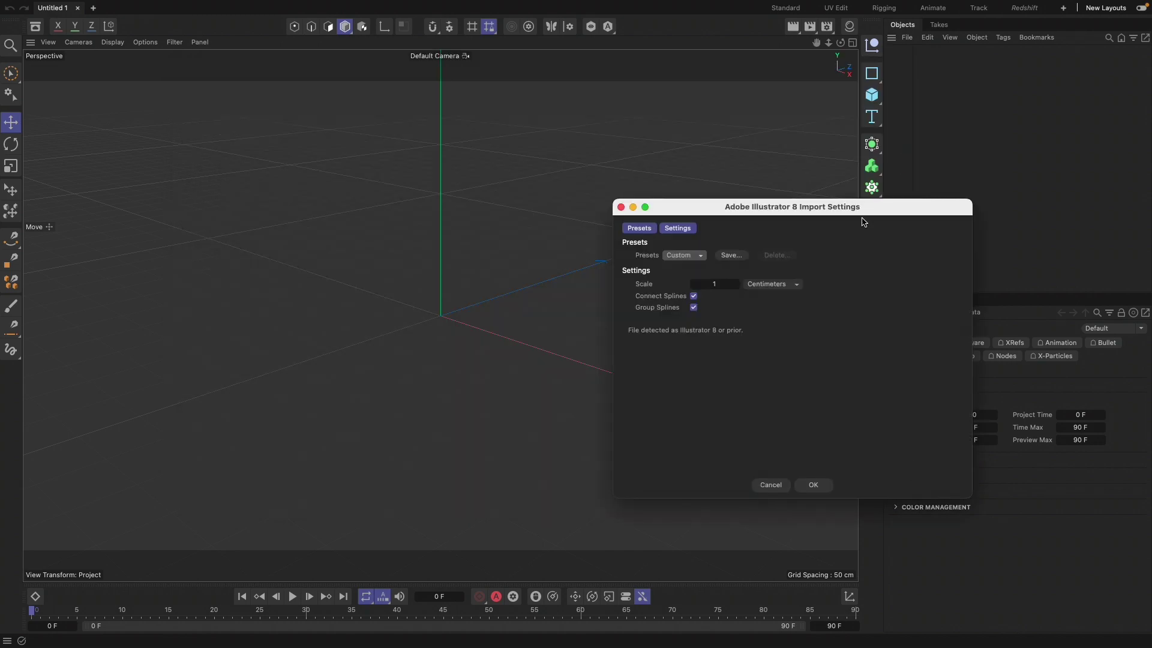
click(813, 485)
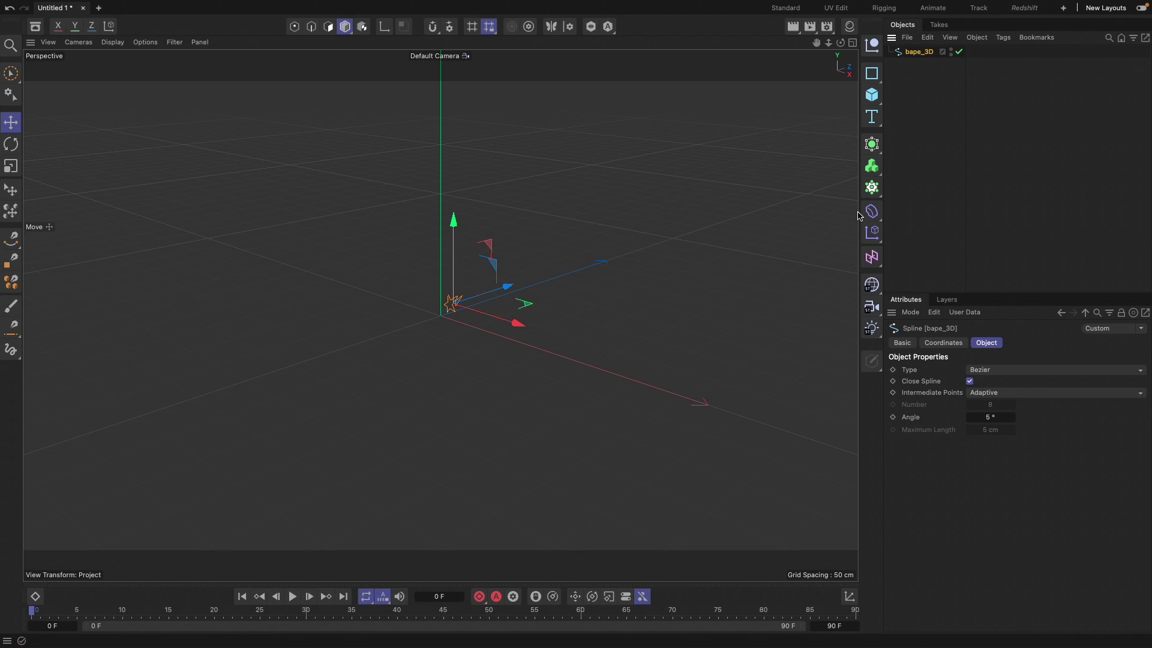
Add a reference Figure, nudge the bape_3D spline upward, then delete the Figure
click(872, 95)
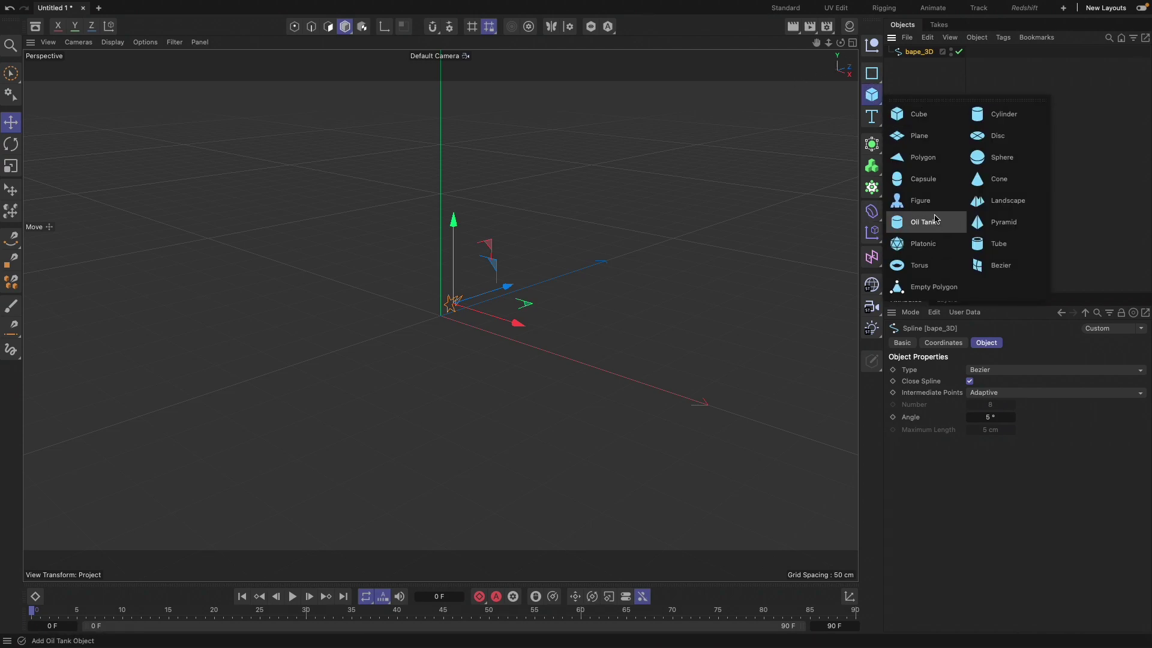
click(921, 201)
click(918, 63)
key(t)
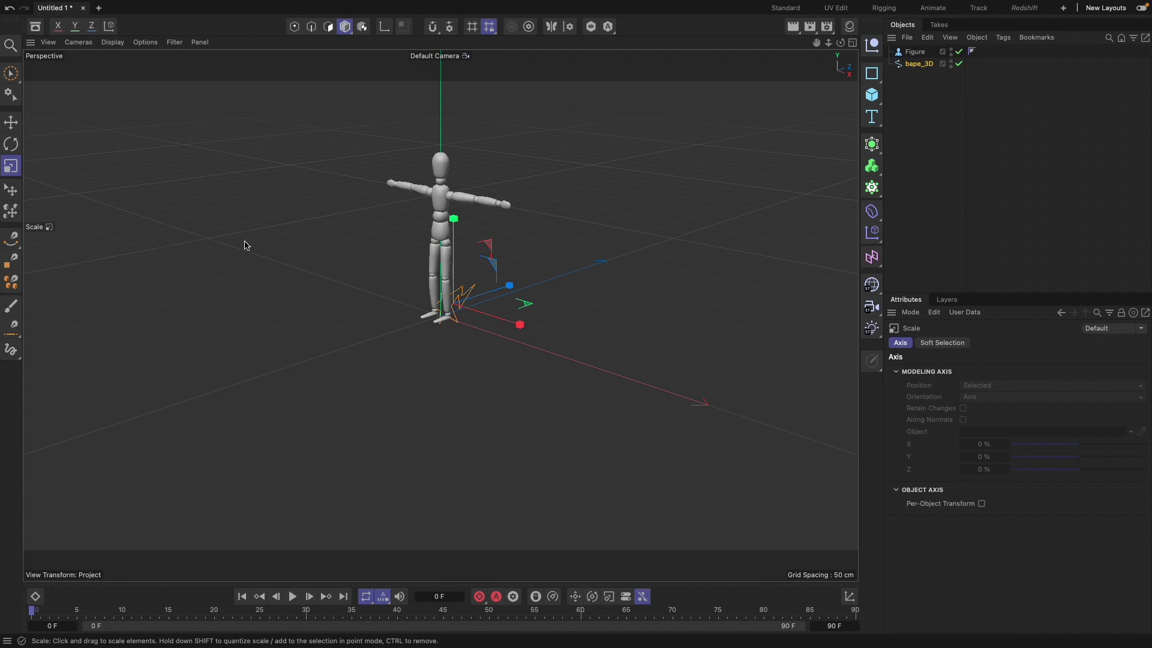
click(11, 73)
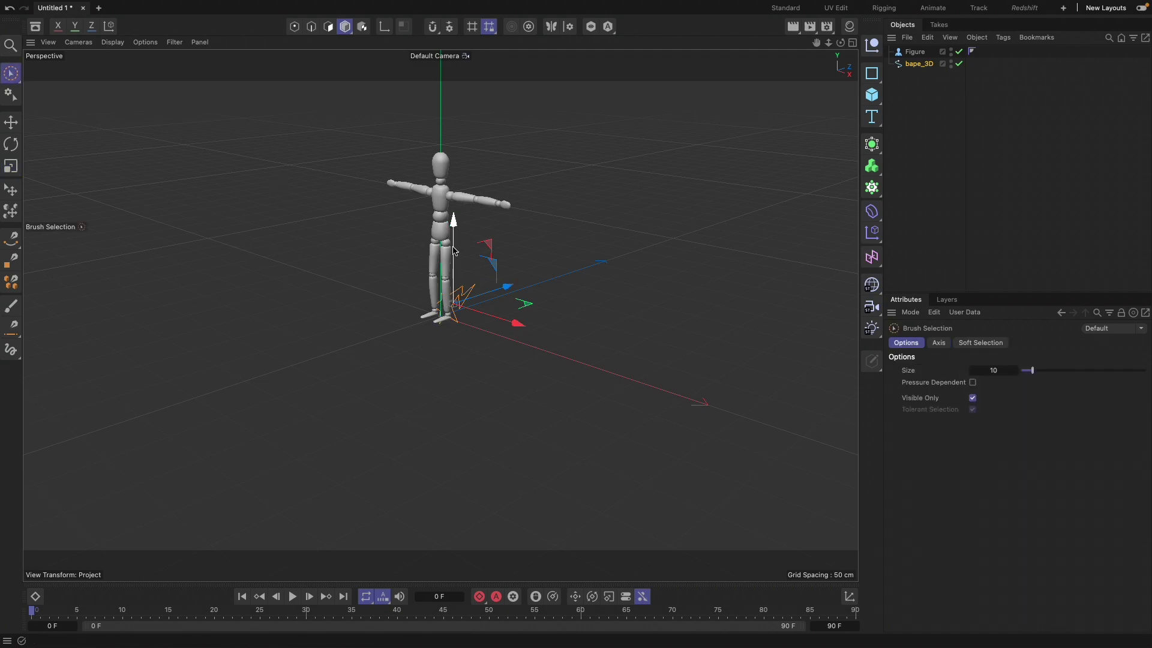
drag(454, 251, 454, 234)
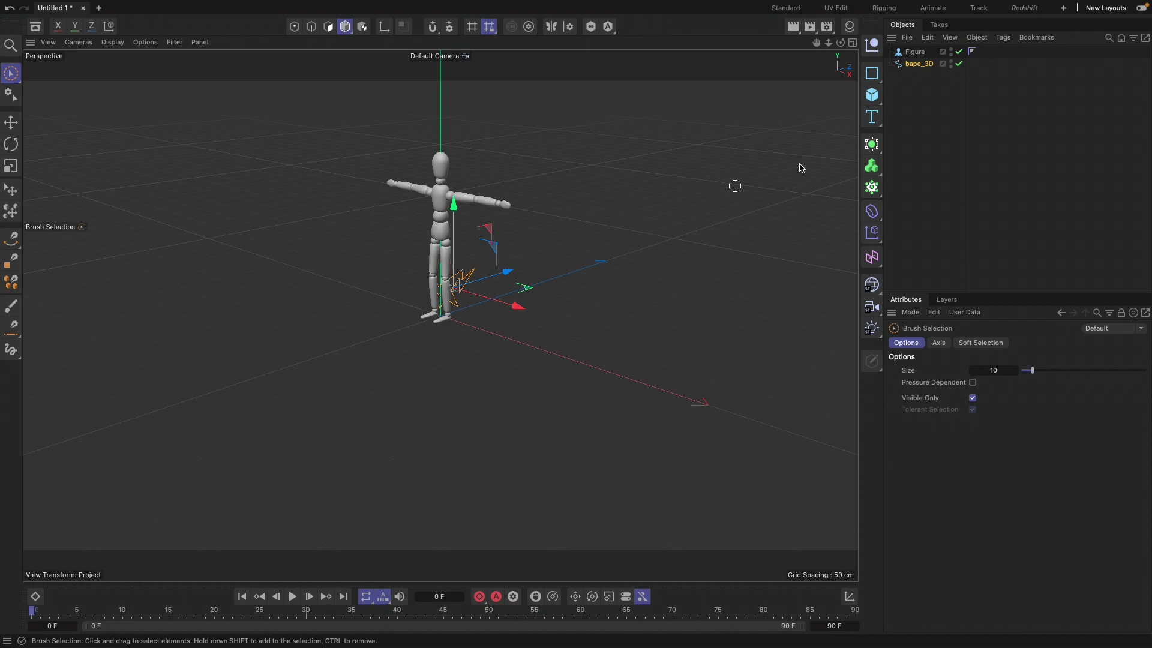
click(914, 52)
key(Delete)
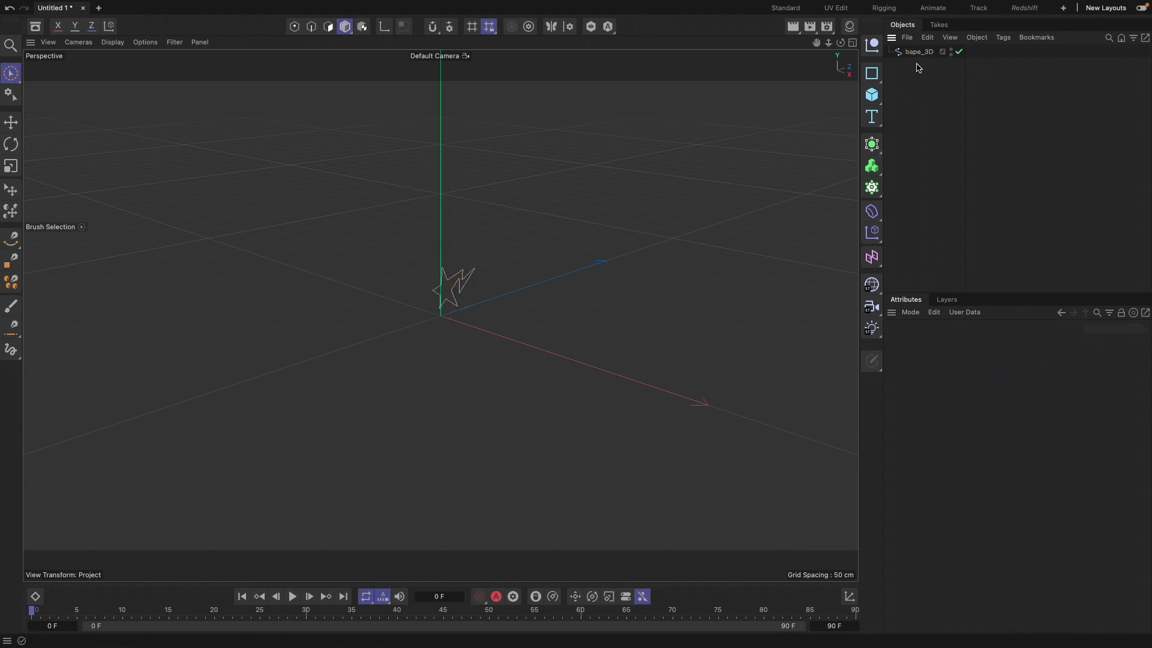
Add an Extrude generator via Commander and place bape_3D inside it
click(918, 52)
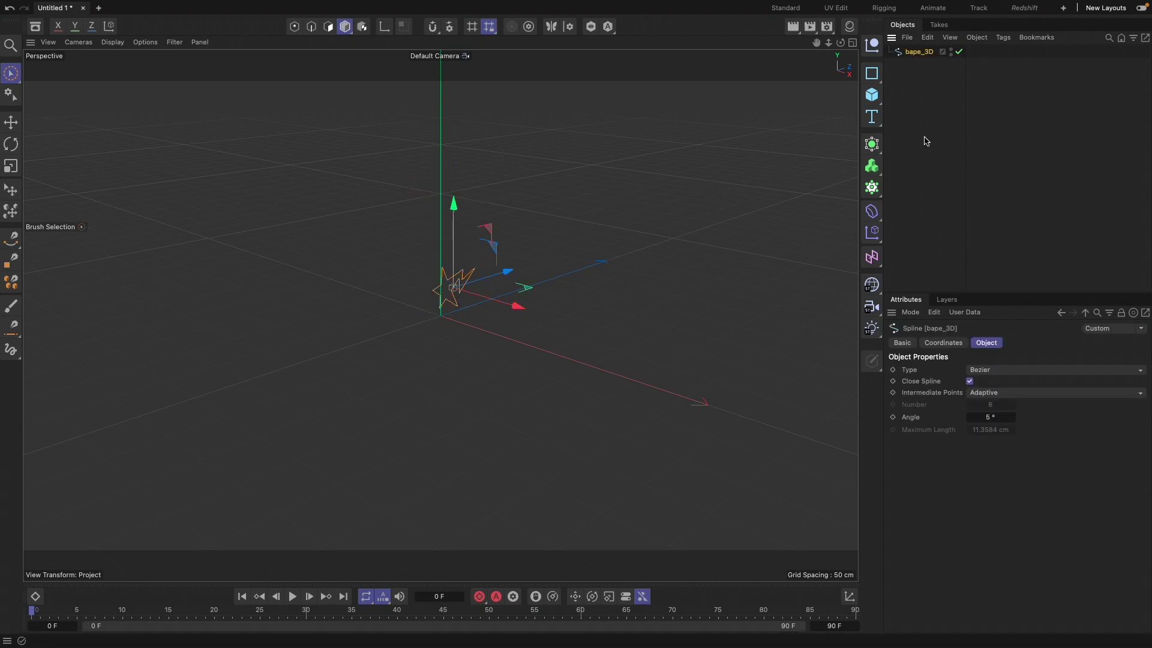
key(shift+c)
text(extrud)
key(Down)
key(Return)
drag(917, 64, 918, 53)
Set the extrusion Direction to Z with a 20 cm Offset
click(1015, 371)
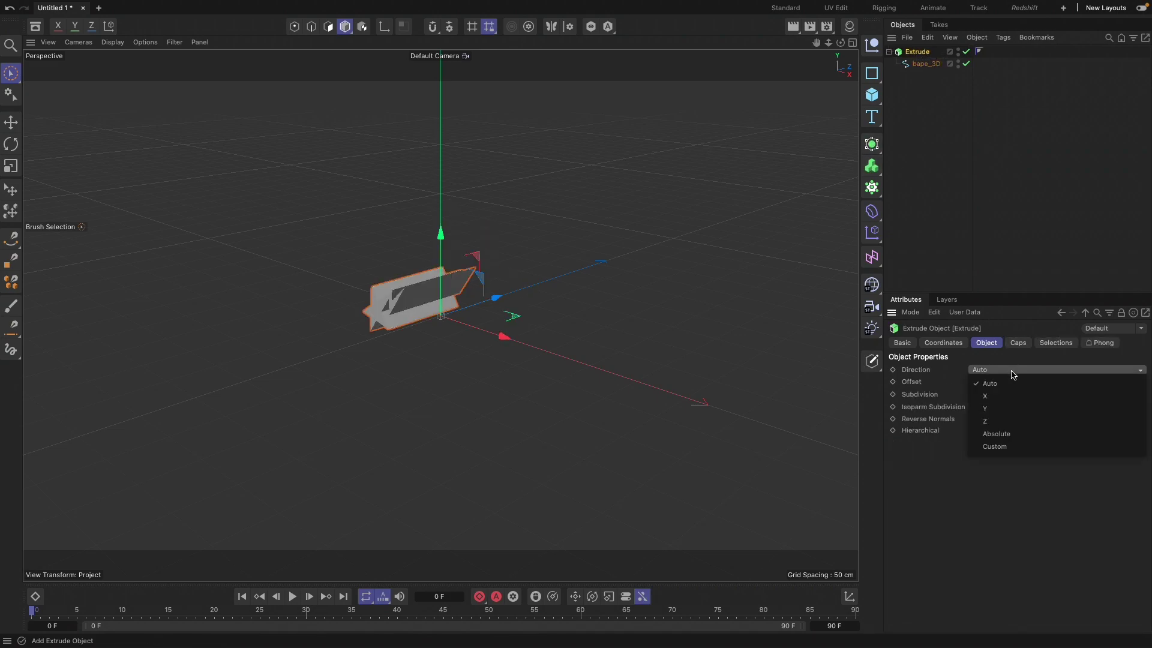
click(1011, 426)
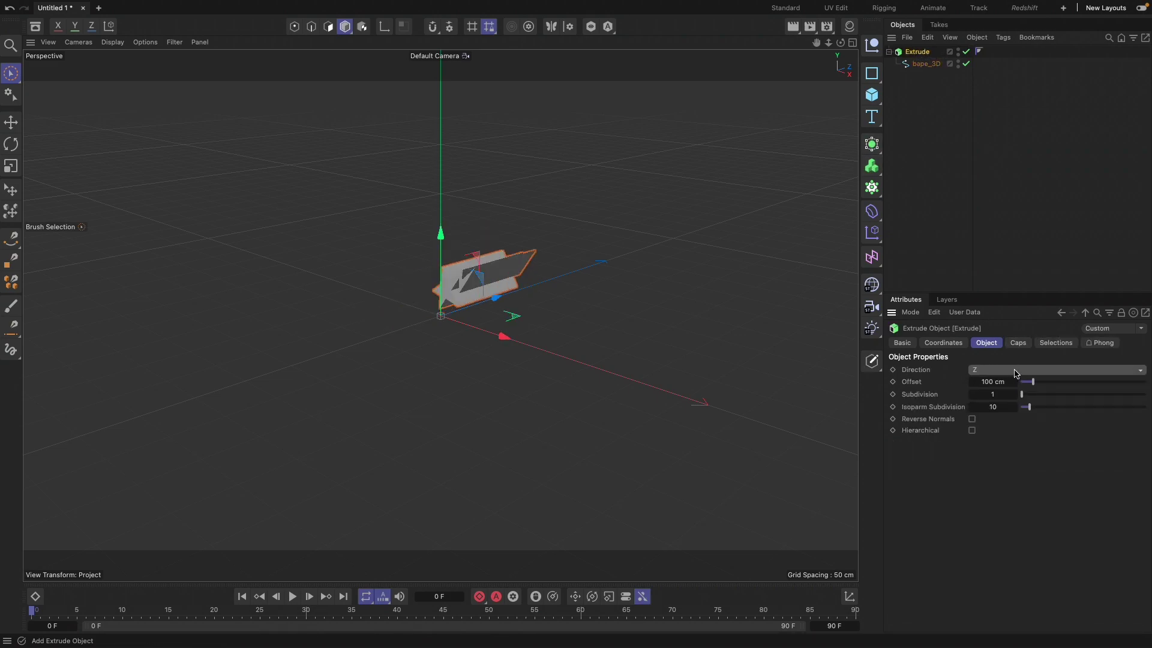
double_click(999, 382)
text(20)
key(Return)
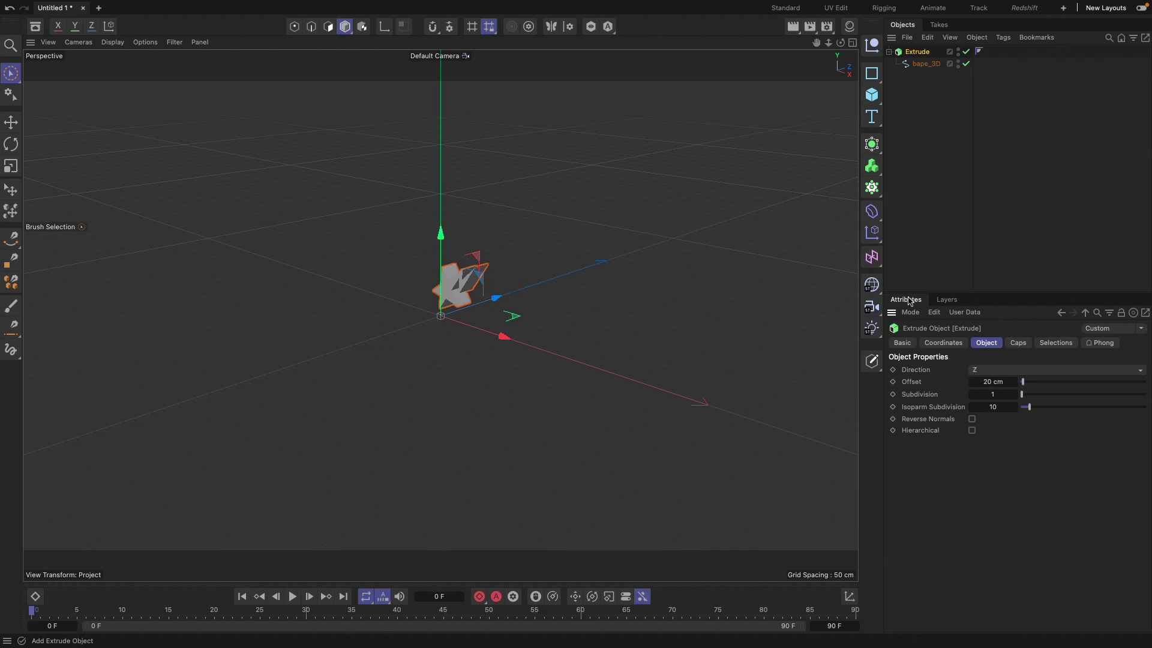
drag(828, 43, 440, 316)
drag(828, 42, 440, 316)
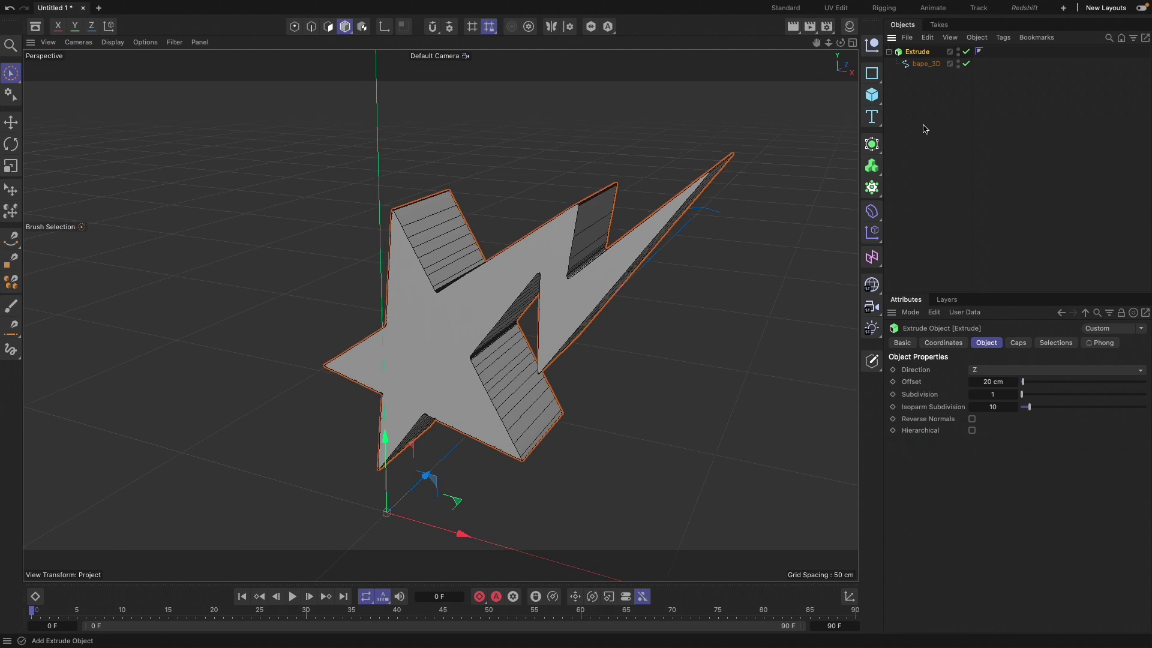
Add a Remesh generator and put the Extrude object under it
key(shift+c)
text(remesh)
key(Return)
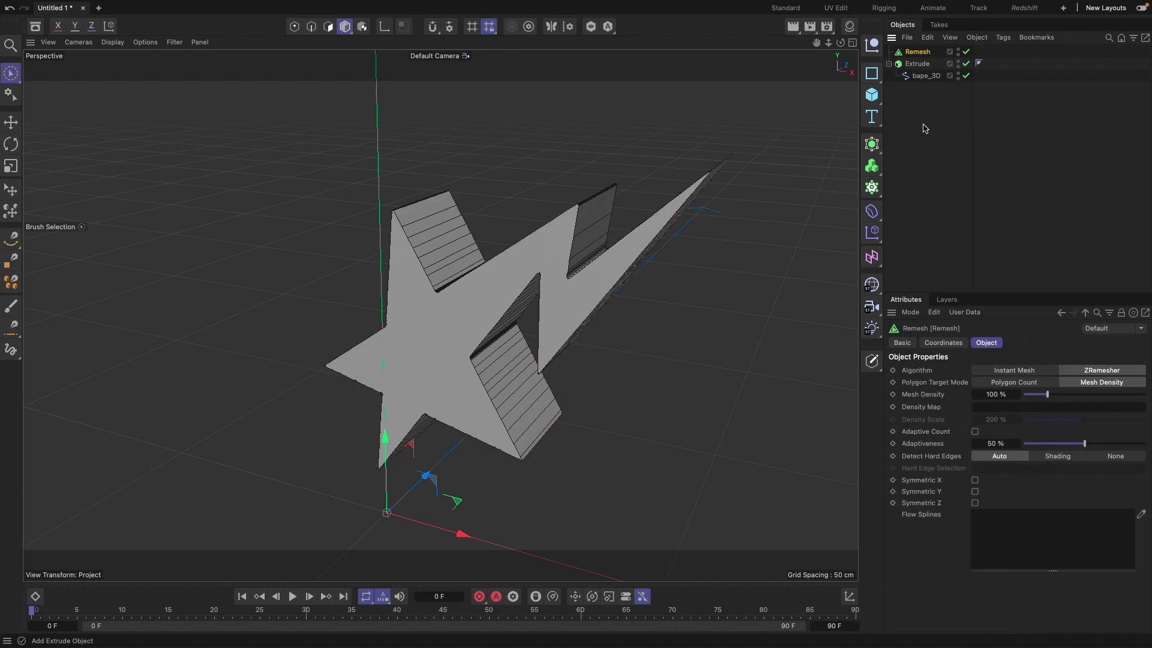
drag(918, 64, 923, 53)
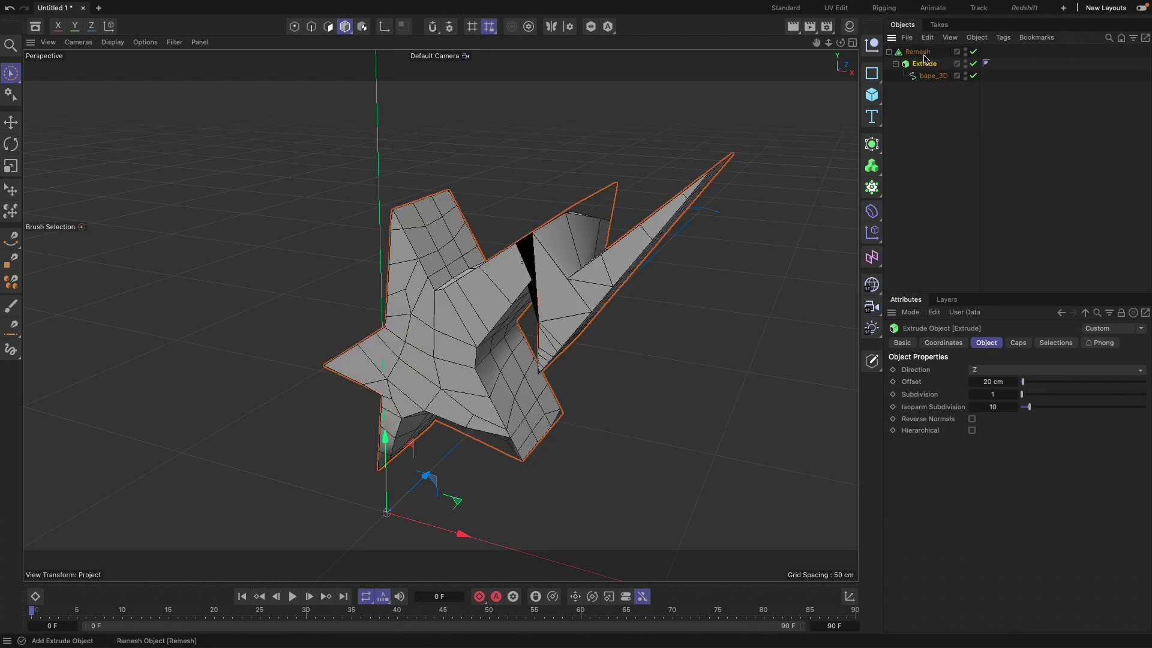
click(921, 52)
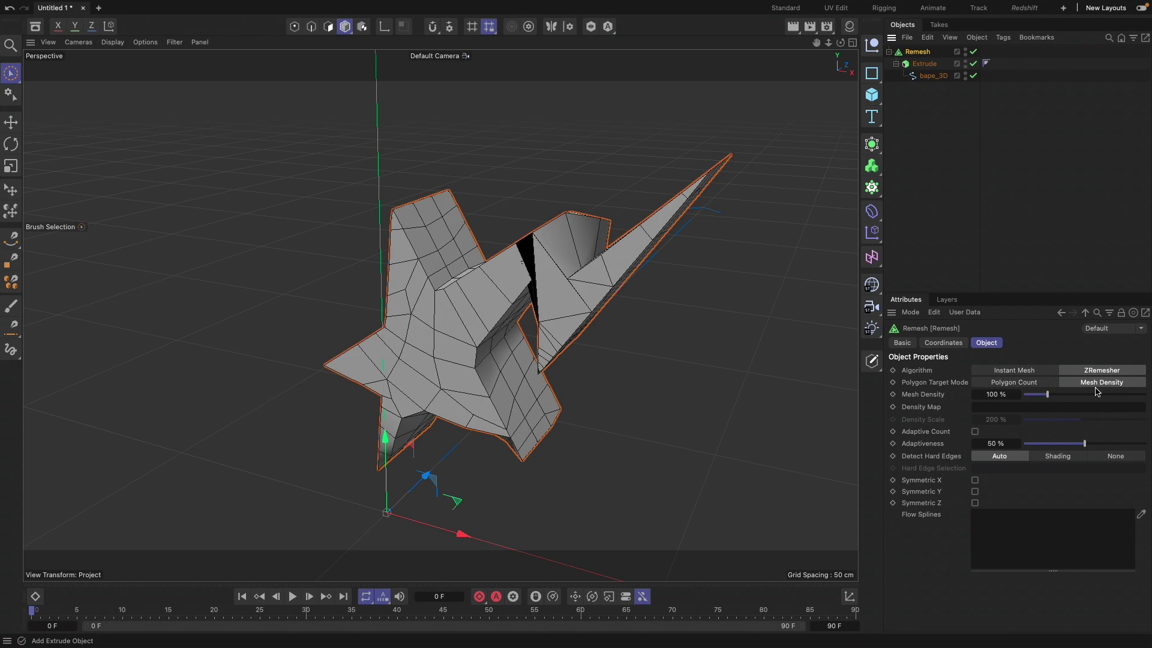
Set Remesh density to 450%, then Polygon Count 10000, and enable Symmetric Z
click(999, 393)
text(450)
key(Return)
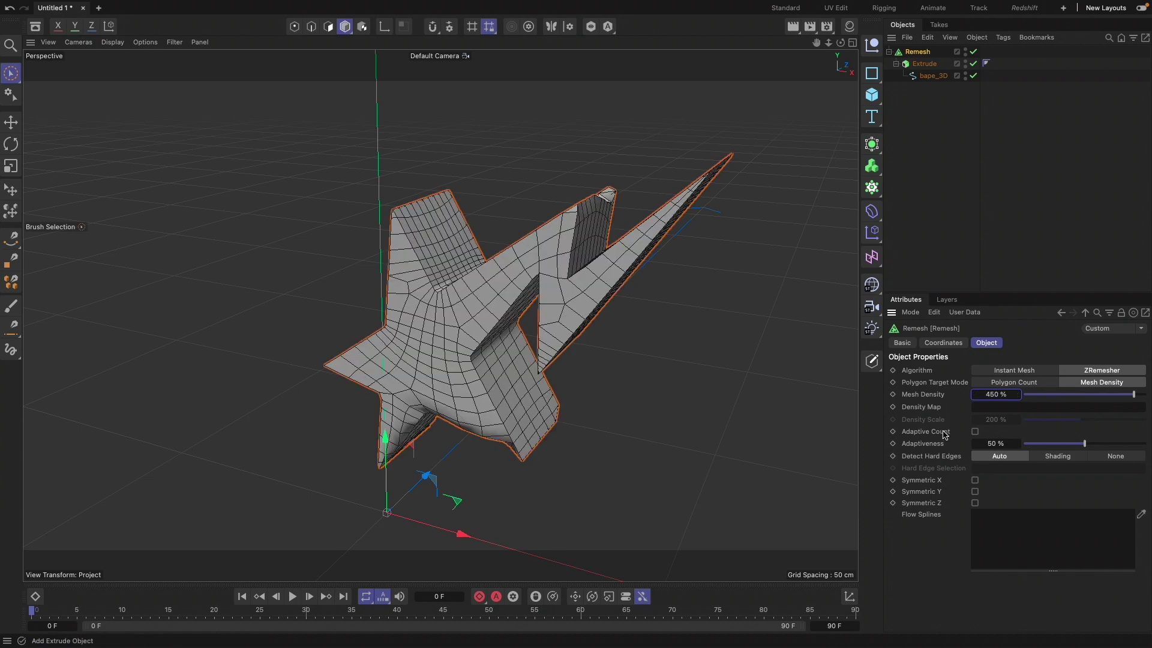
click(999, 386)
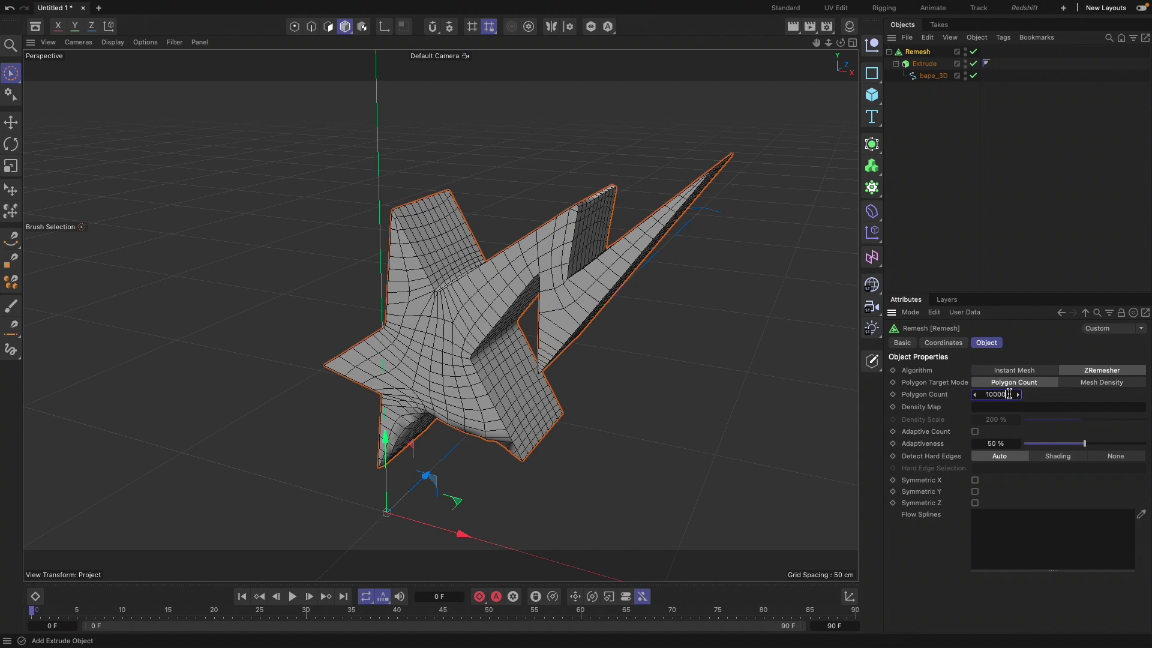
key(Return)
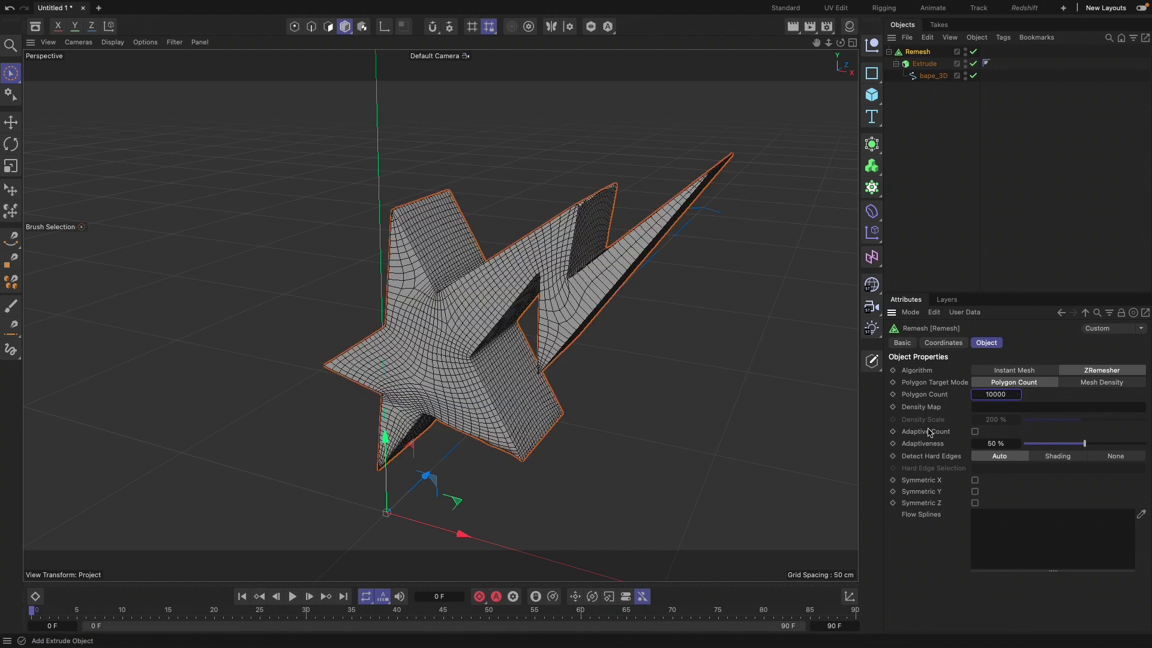
drag(846, 71, 780, 75)
drag(439, 314, 582, 244)
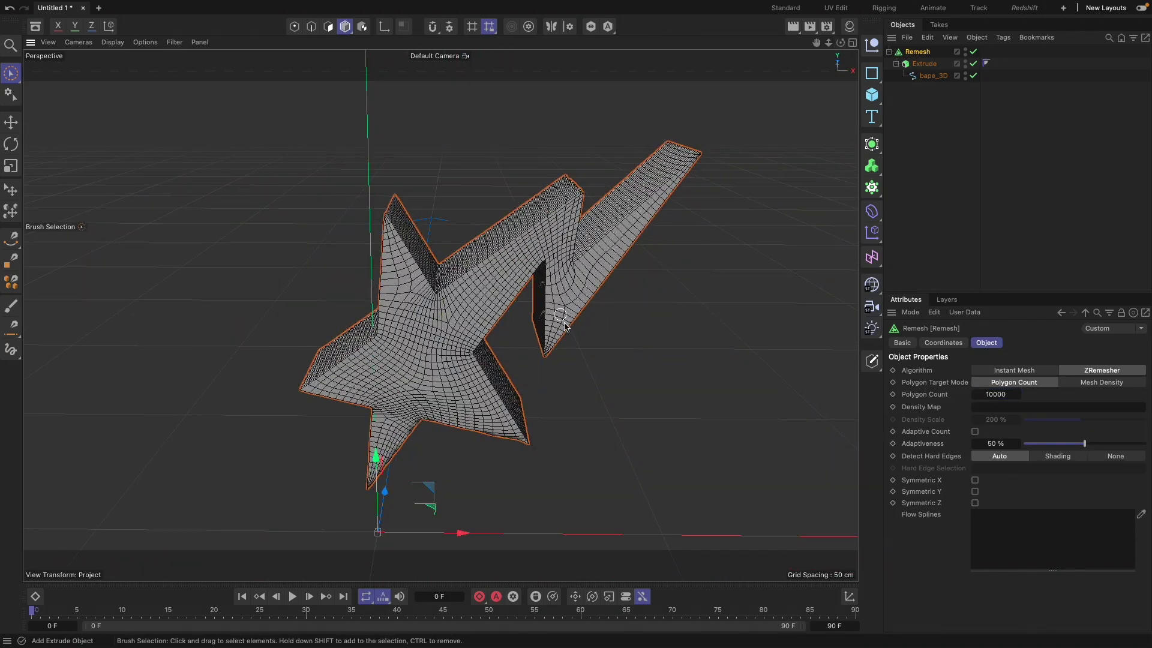
click(976, 503)
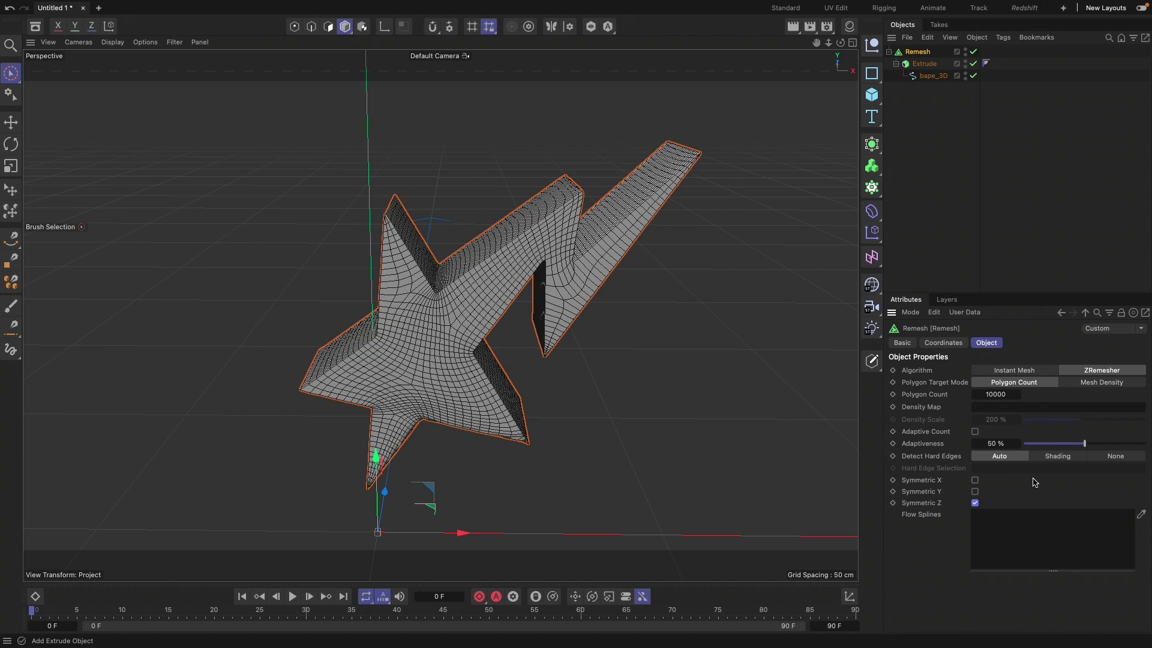
drag(829, 43, 834, 57)
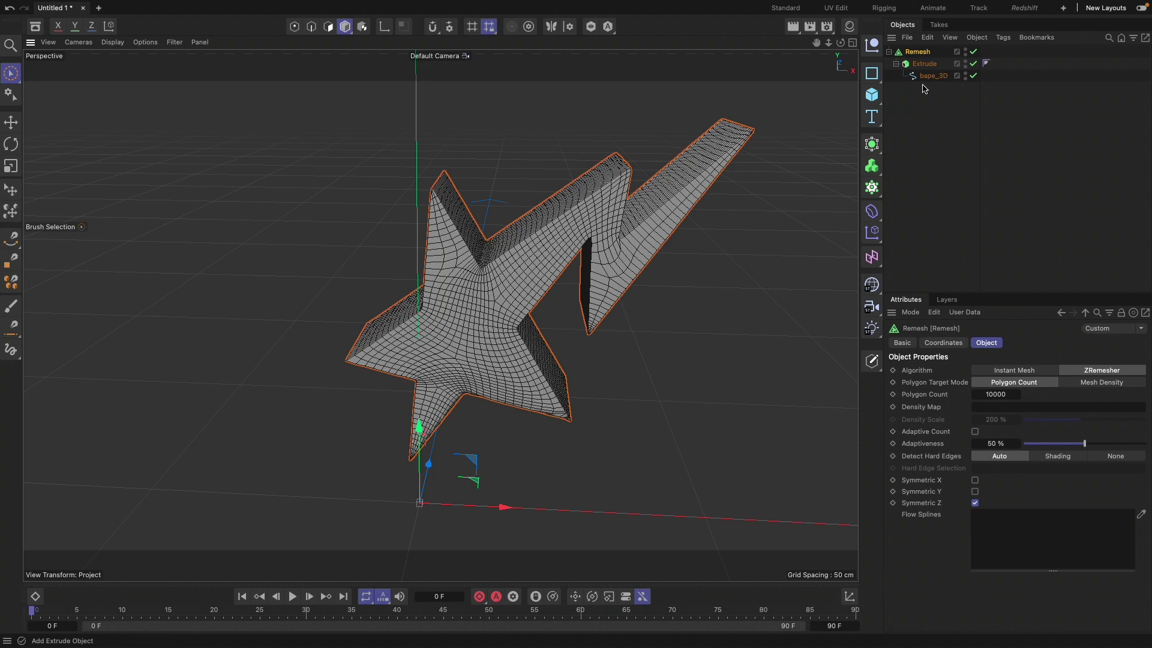
Convert the Remesh to an editable polygon object named Bape and switch to Edge mode
click(890, 53)
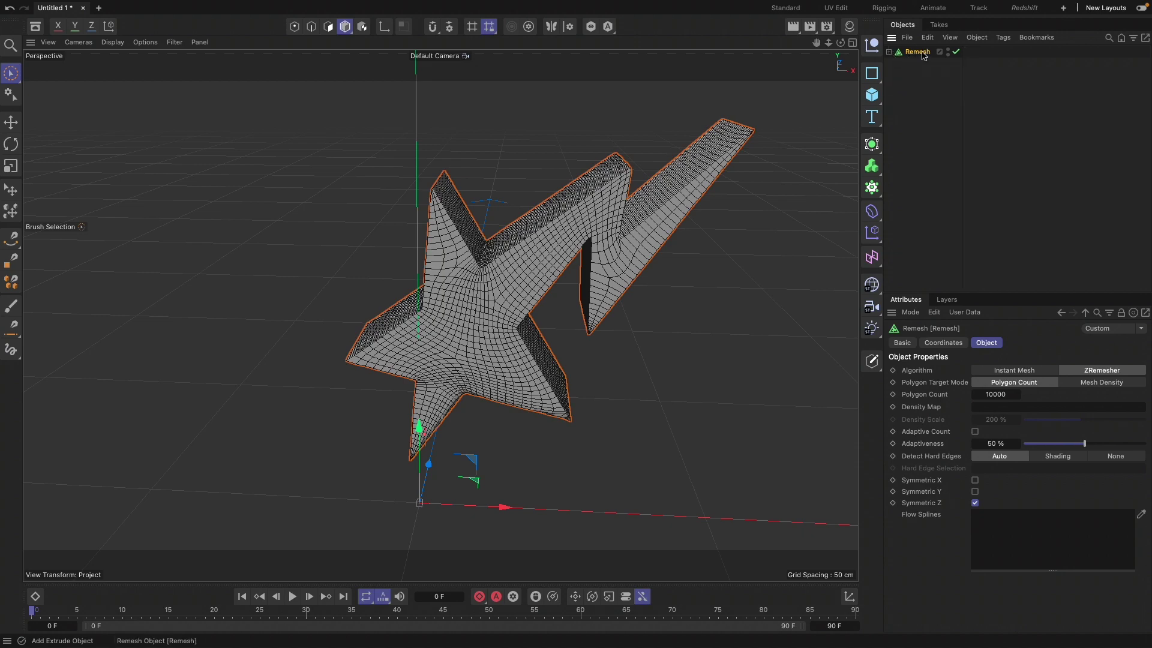
right_click(923, 55)
click(967, 384)
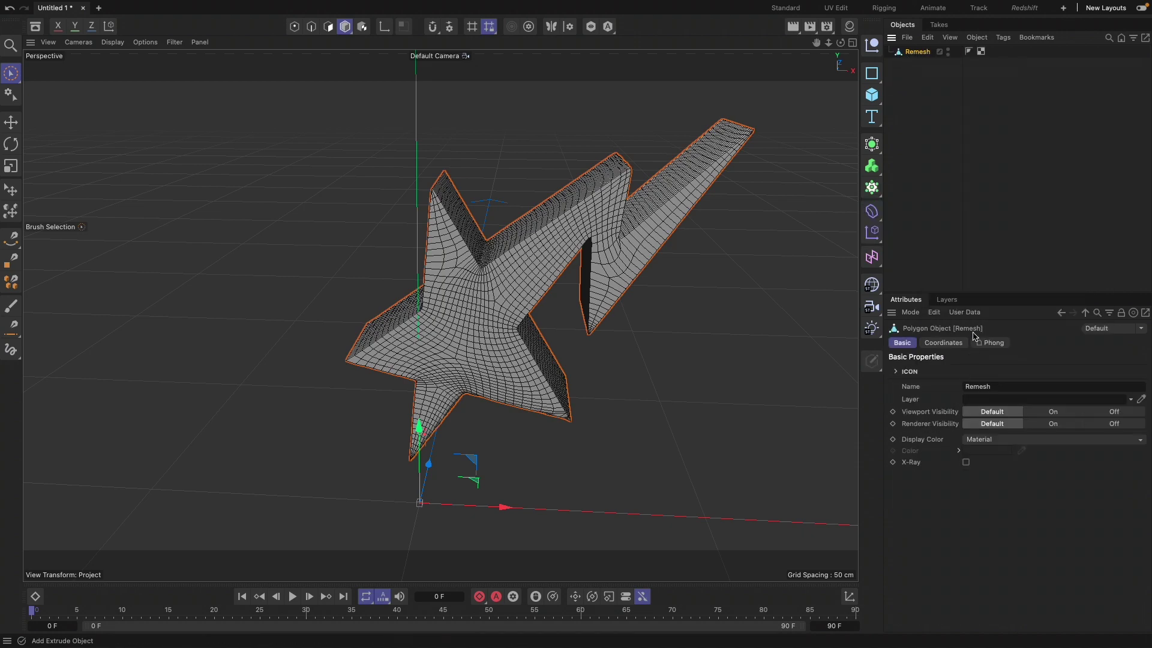
double_click(921, 52)
text(Bape)
key(Return)
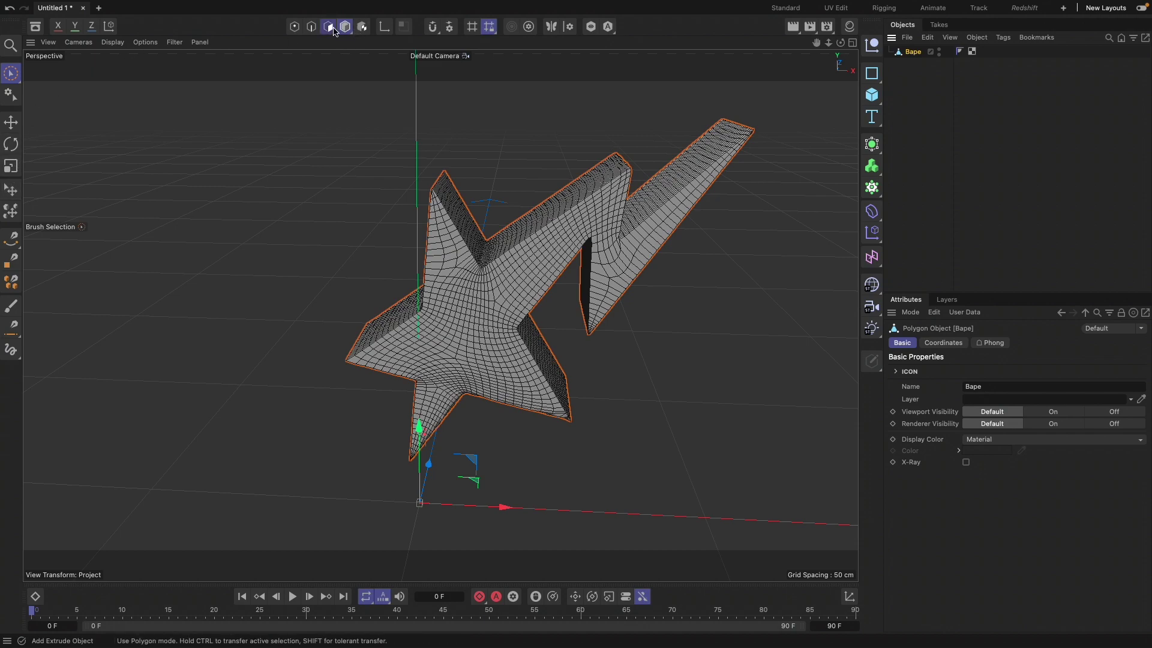
click(311, 27)
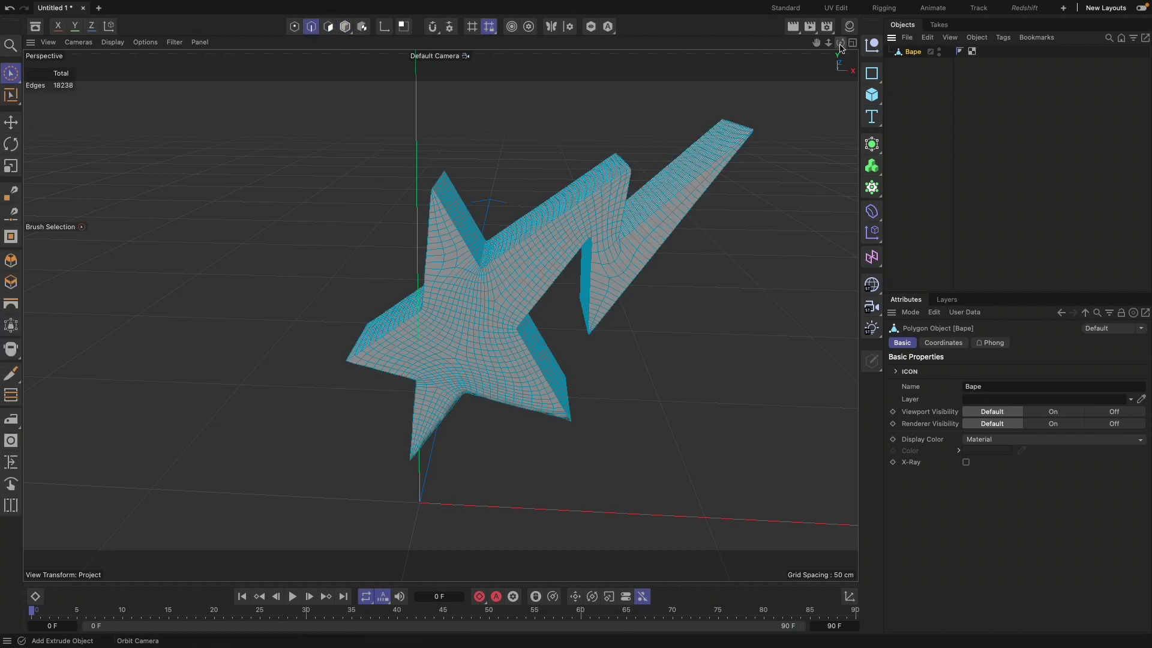
drag(840, 42, 774, 72)
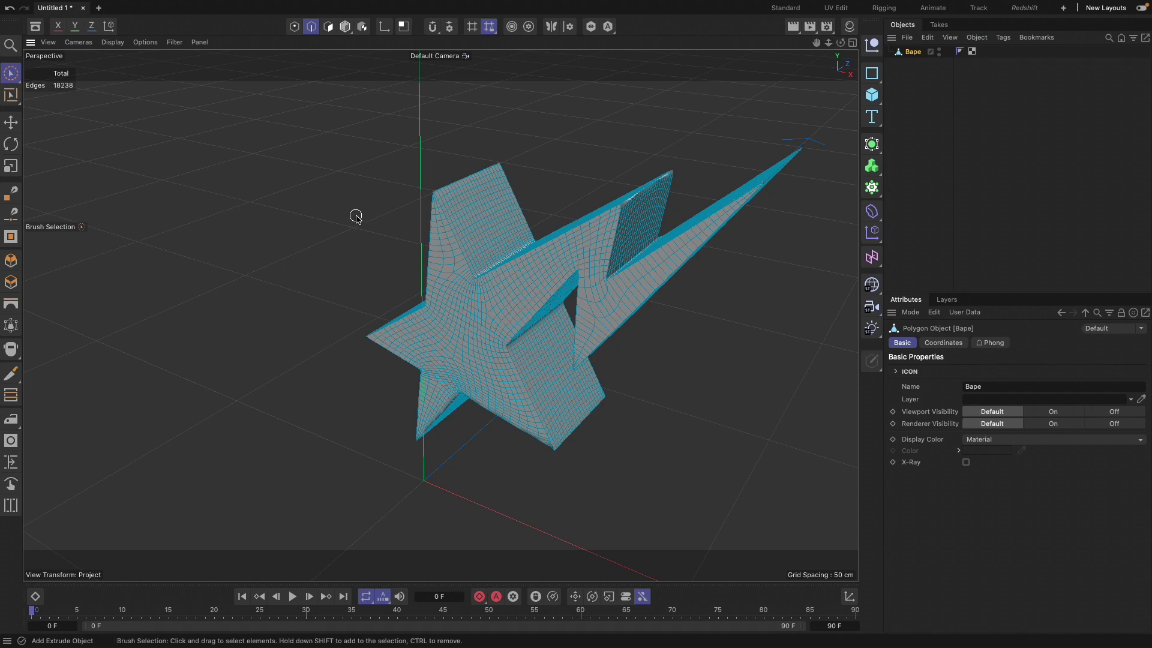
Loop-select the star's front and border edge loops
key(u)
key(l)
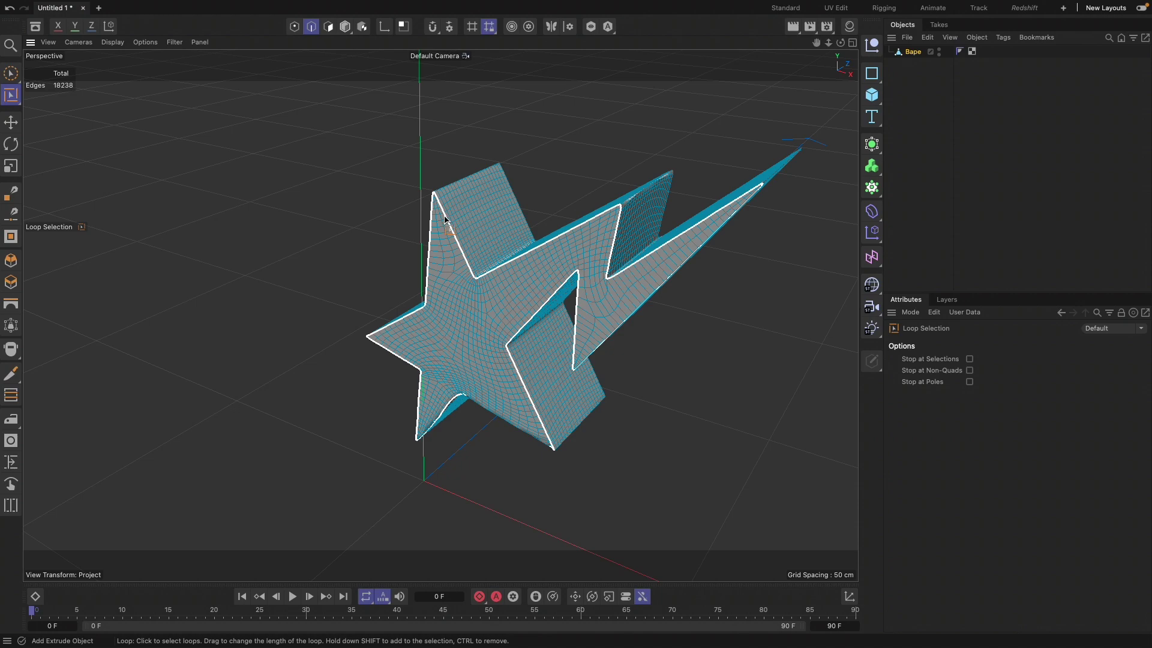
click(444, 219)
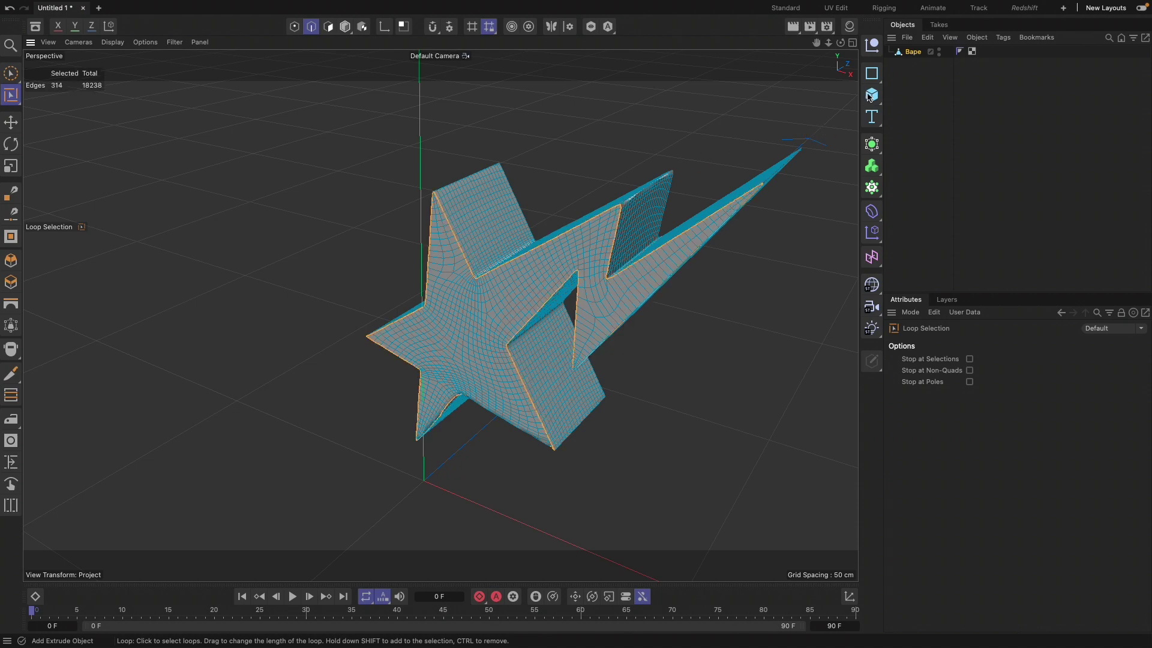
drag(840, 43, 660, 49)
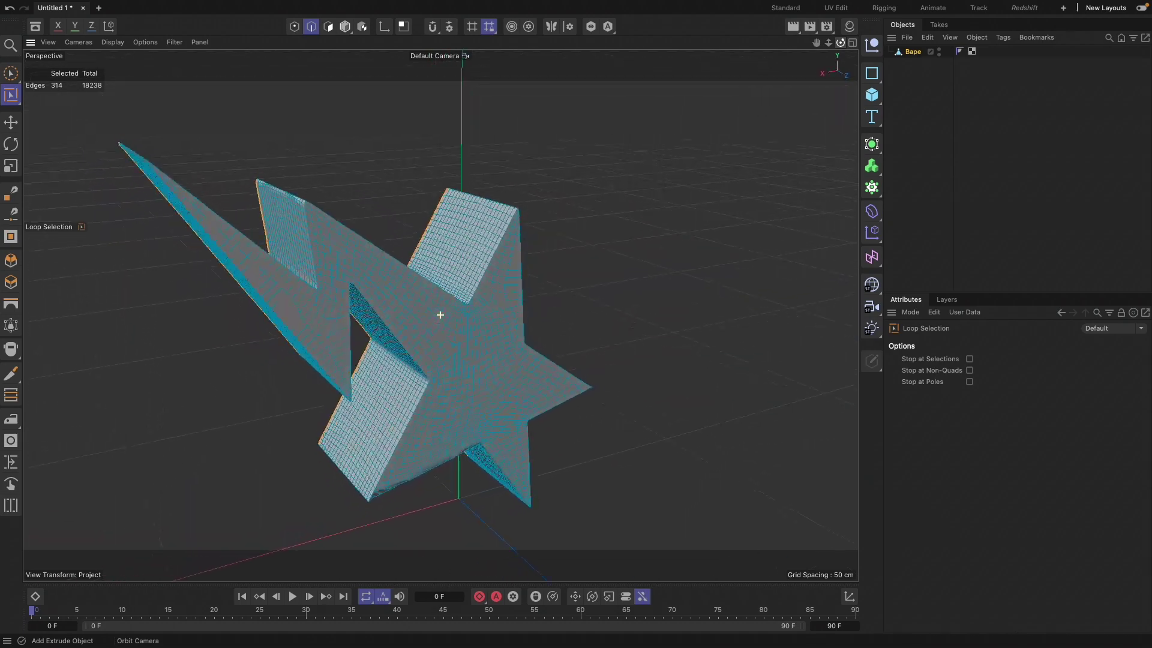
shift+click(507, 233)
drag(844, 48, 564, 64)
Path-select the seam edges along the star's arms and top, bringing the selection to 848 edges
key(u)
key(m)
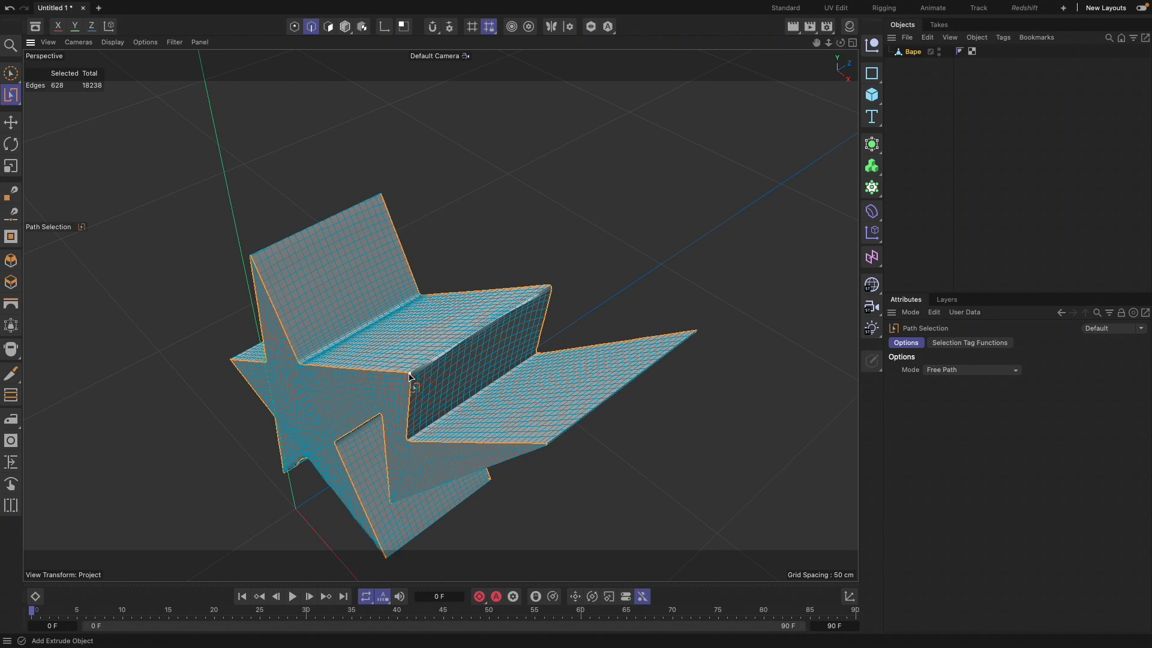
mouse_move(409, 375)
mouse_down()
mouse_move(519, 327)
mouse_move(548, 335)
mouse_move(552, 291)
mouse_up()
drag(841, 43, 533, 384)
alt+drag(714, 216, 440, 314)
drag(504, 268, 384, 273)
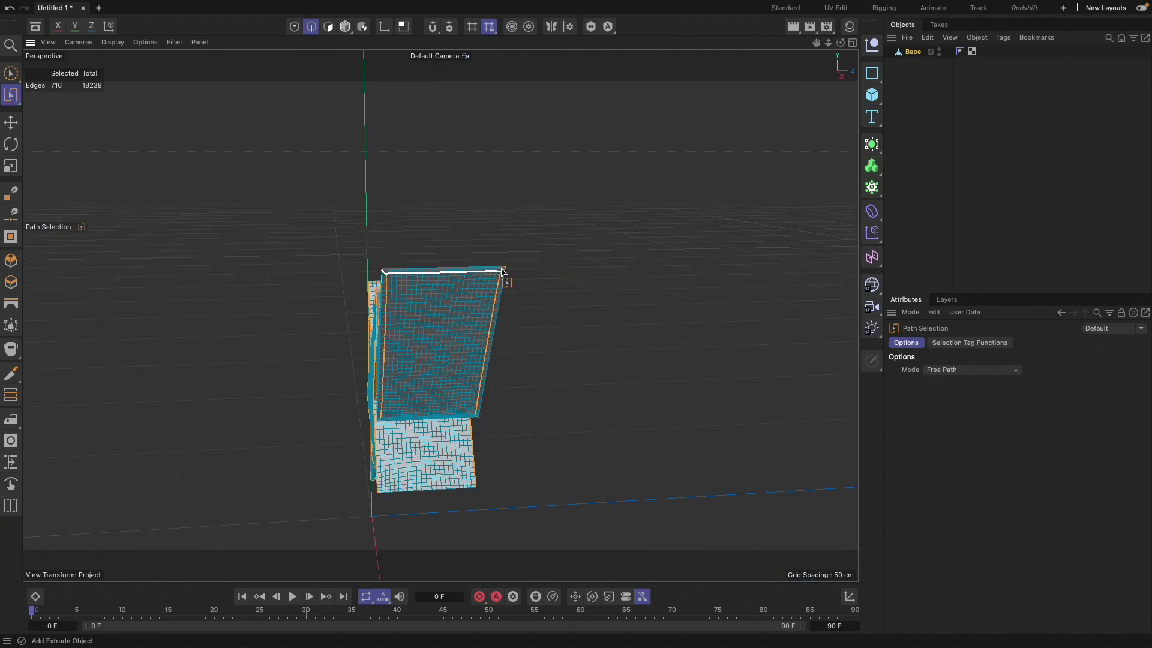
alt+drag(507, 276, 440, 314)
mouse_move(387, 454)
shift+mouse_down()
mouse_move(489, 457)
mouse_move(440, 314)
shift+mouse_up()
mouse_move(376, 369)
shift+mouse_down()
mouse_move(476, 381)
mouse_move(440, 314)
shift+mouse_up()
mouse_move(336, 474)
shift+mouse_down()
mouse_move(434, 496)
mouse_move(441, 315)
mouse_move(448, 332)
mouse_move(441, 315)
mouse_move(573, 332)
mouse_move(628, 320)
shift+mouse_up()
drag(829, 42, 417, 114)
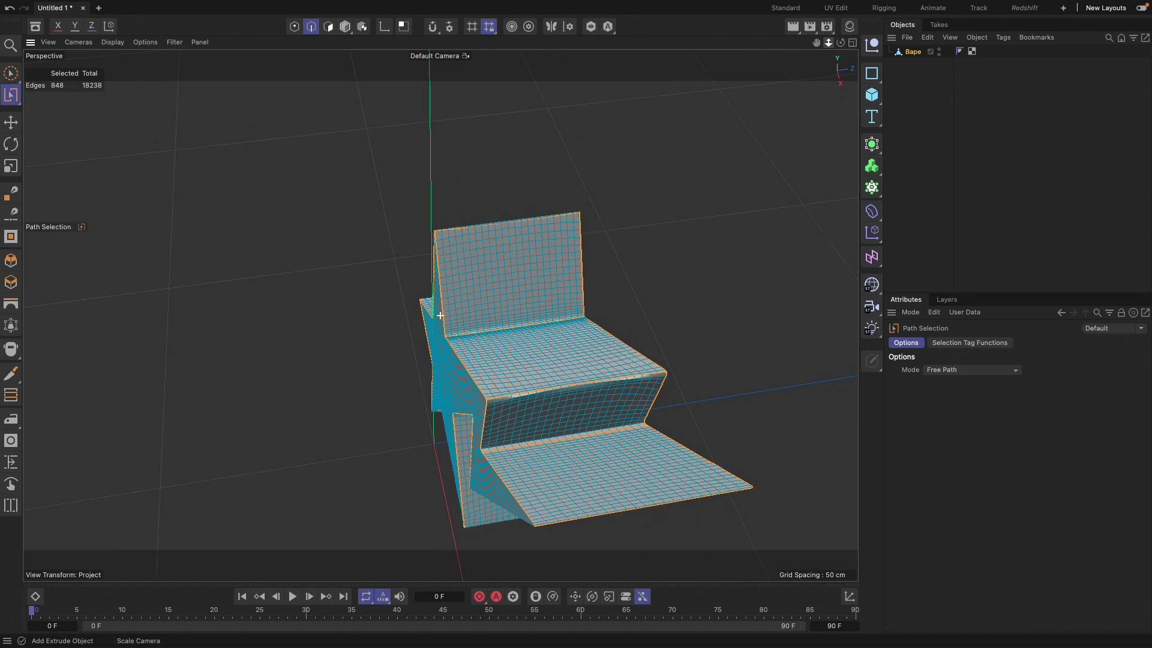
scroll(439, 315, down, 1)
Store the 848 selected edges as an Edge Selection tag on Bape, then reselect Bape
click(223, 7)
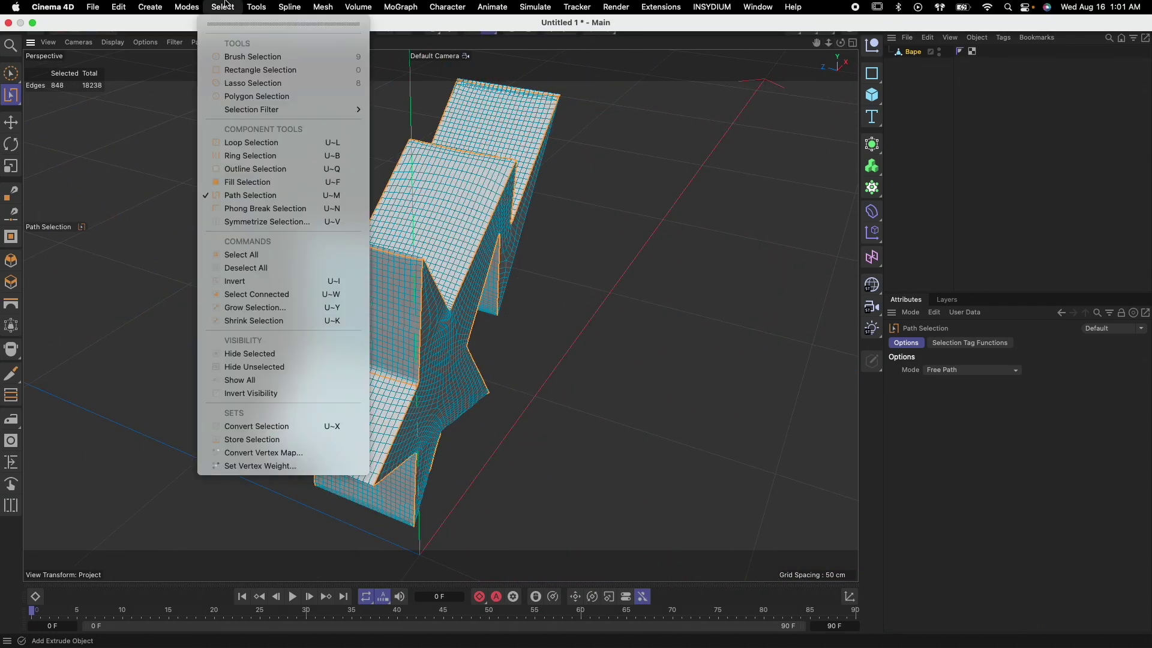
click(254, 440)
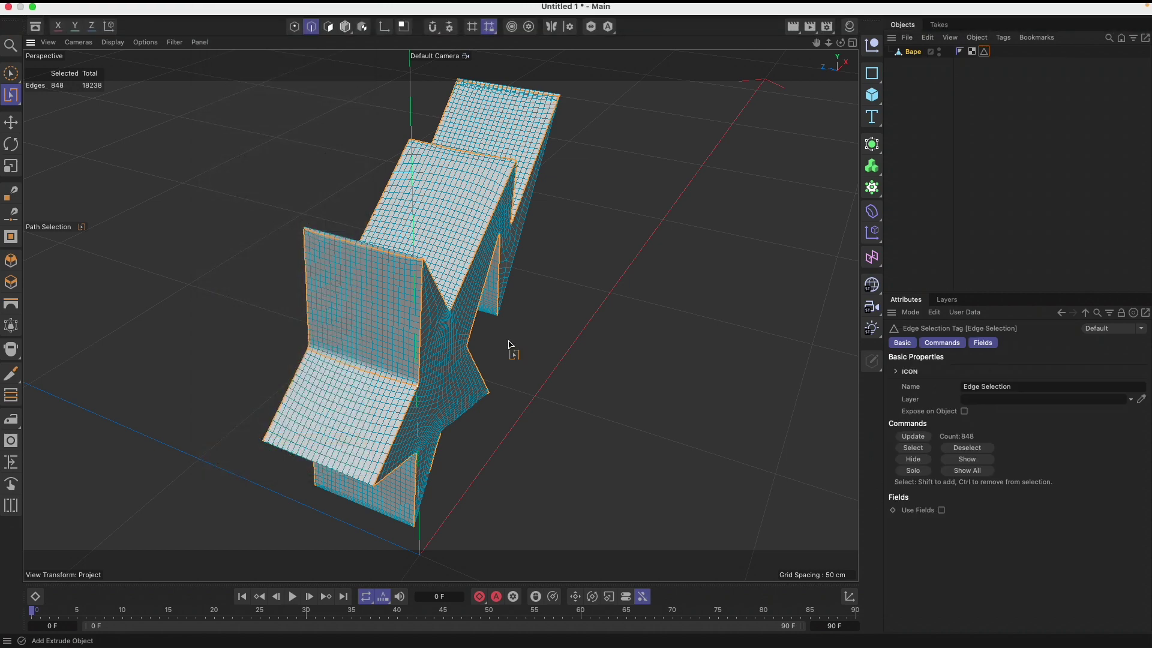
click(907, 95)
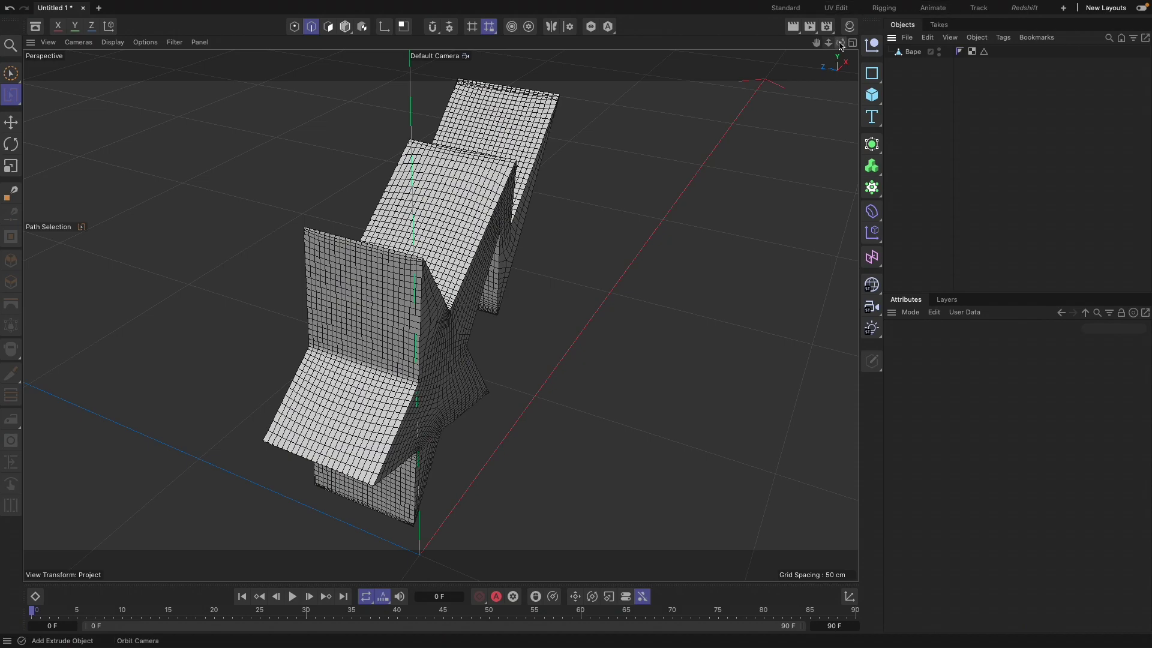
mouse_move(840, 43)
mouse_down()
mouse_move(820, 57)
mouse_move(826, 43)
mouse_up()
scroll(440, 315, up, 2)
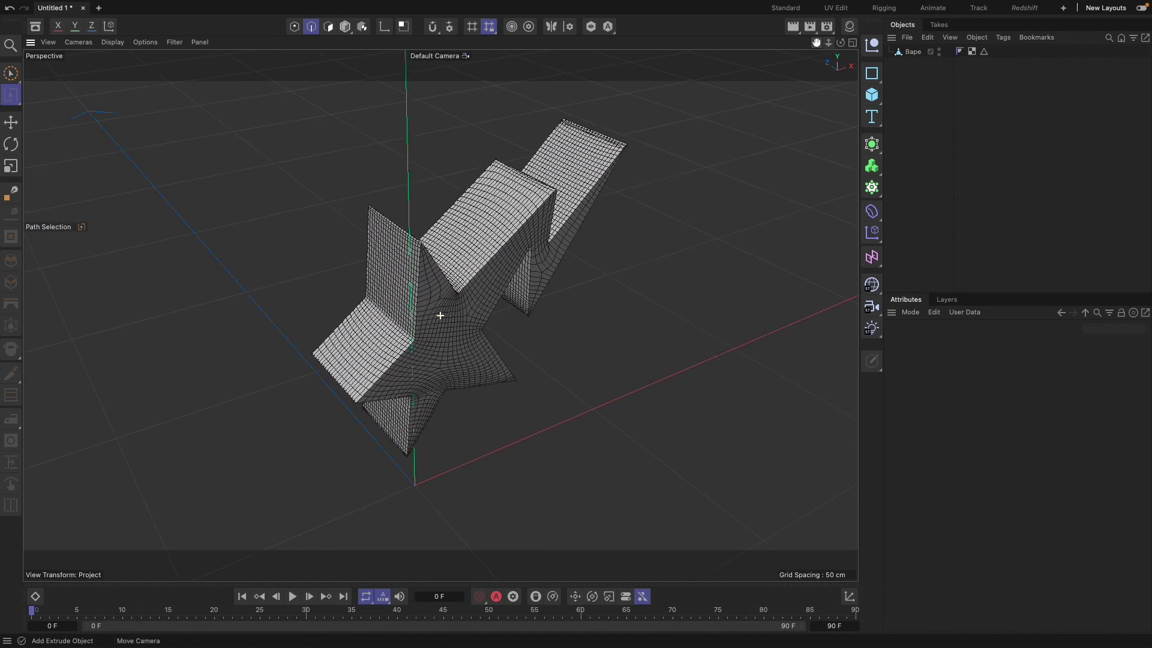
click(934, 54)
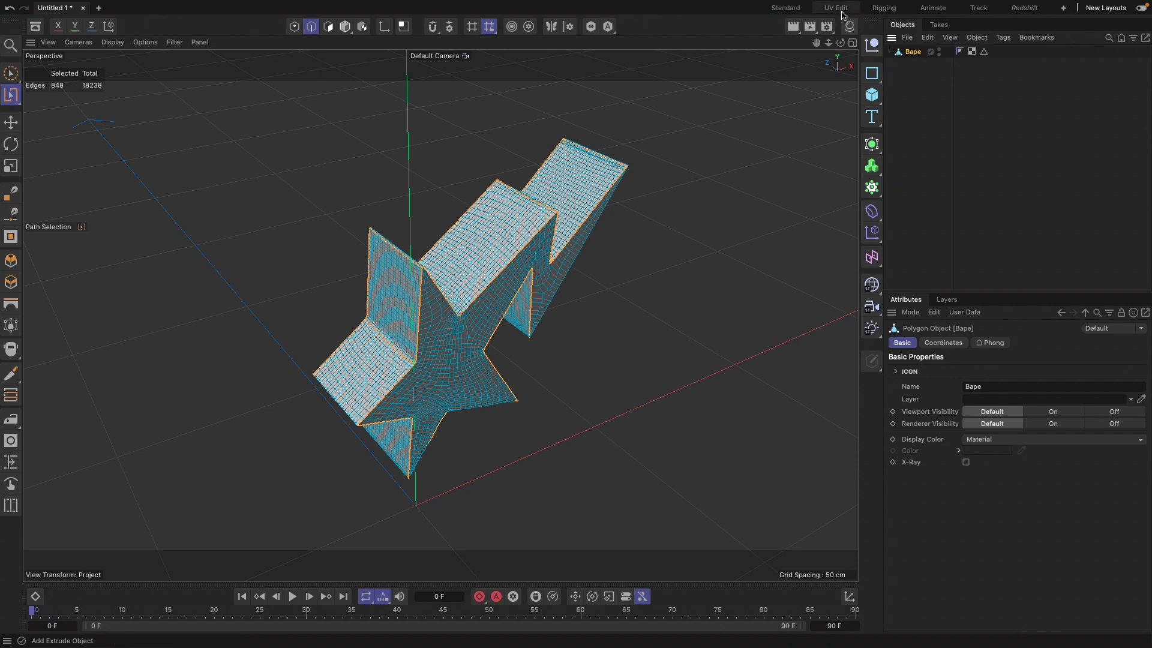
Switch to the UV Edit layout and unwrap Bape's UVs along the seam edges
click(836, 7)
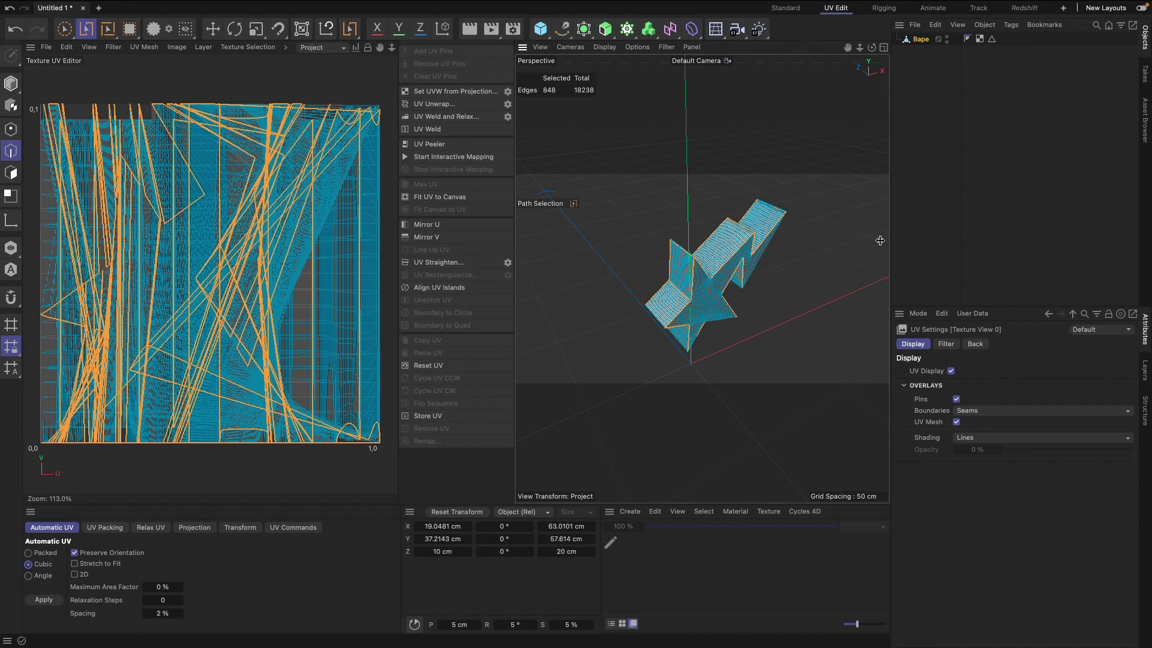
click(423, 112)
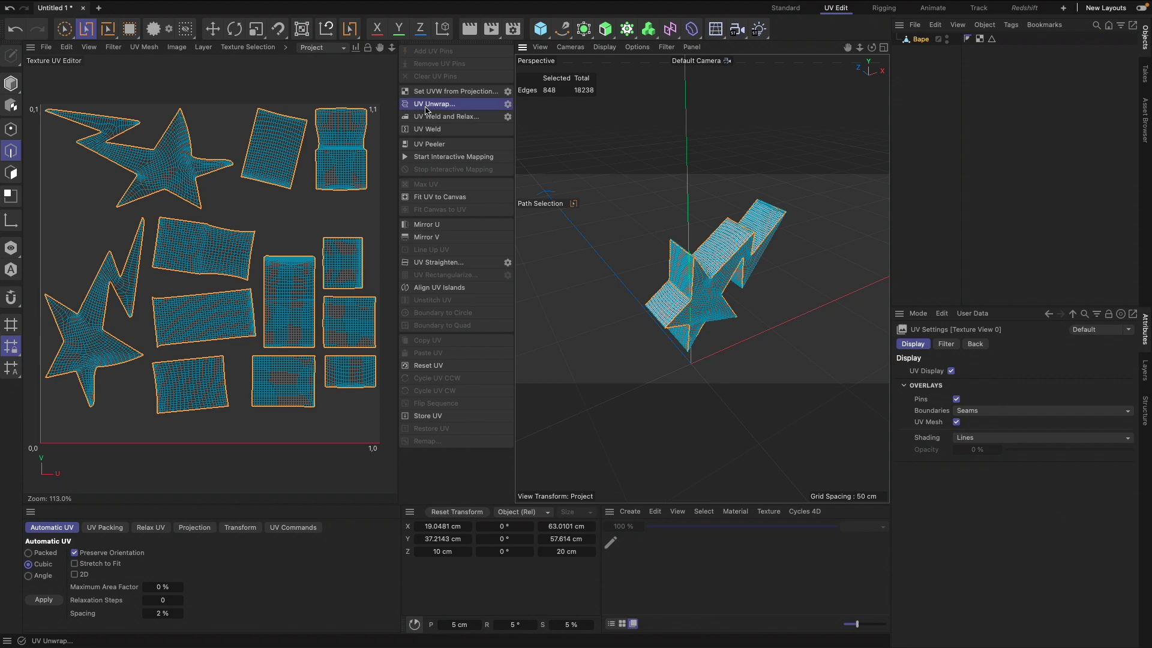
click(425, 110)
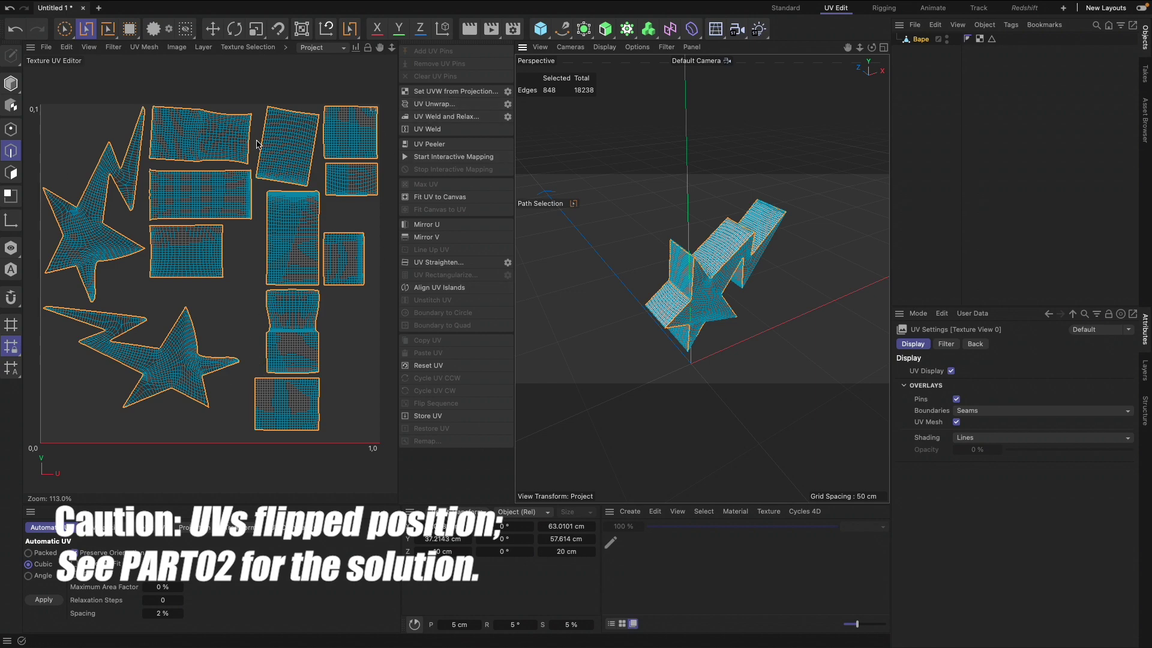
Create a new 2048×2048 texture named Bape_texture
click(46, 47)
click(60, 67)
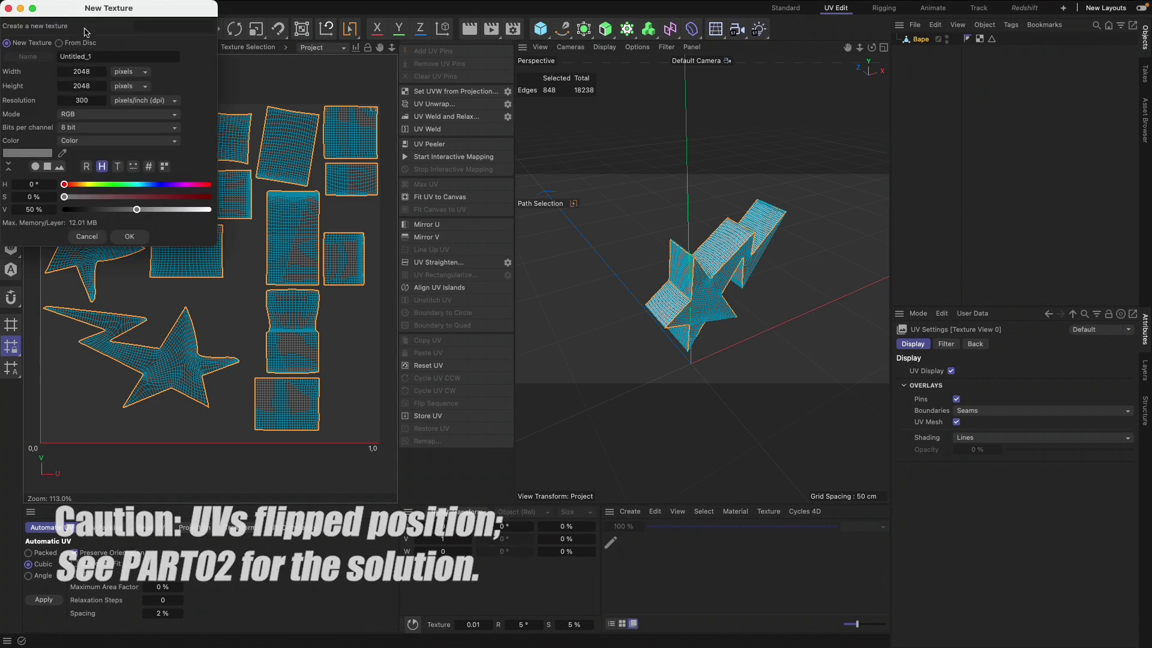
drag(63, 6, 497, 121)
drag(524, 171, 489, 176)
text(Bape_texture)
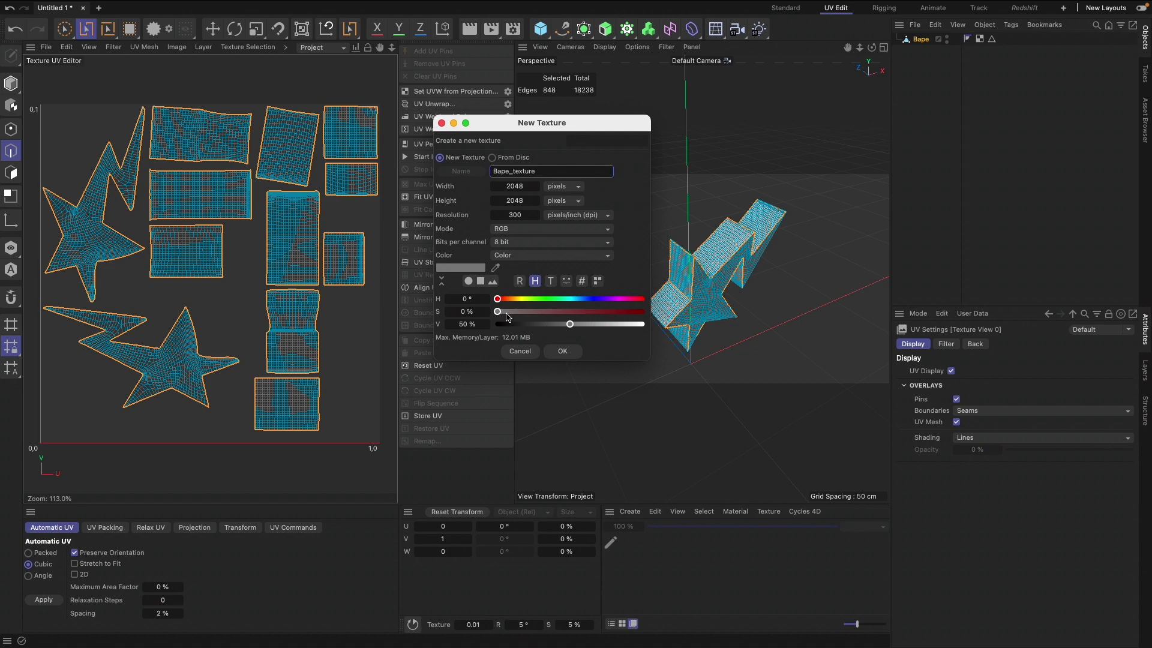
click(558, 354)
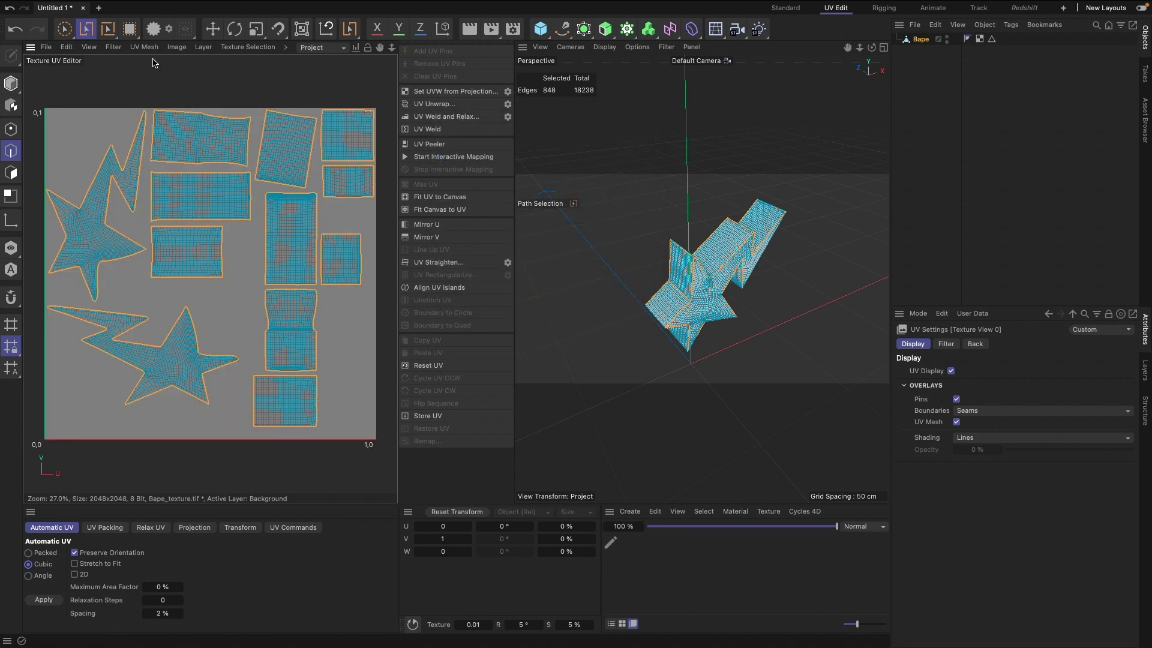
click(210, 51)
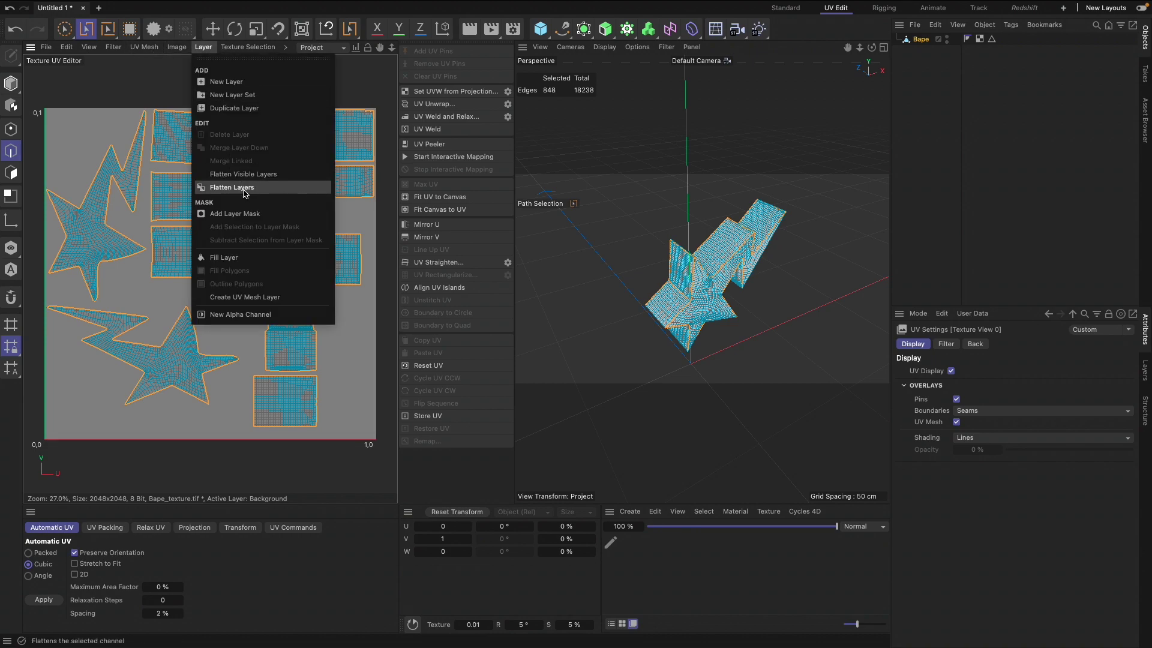
Add a UV mesh layer to the texture and choose PSD as its save format
click(268, 298)
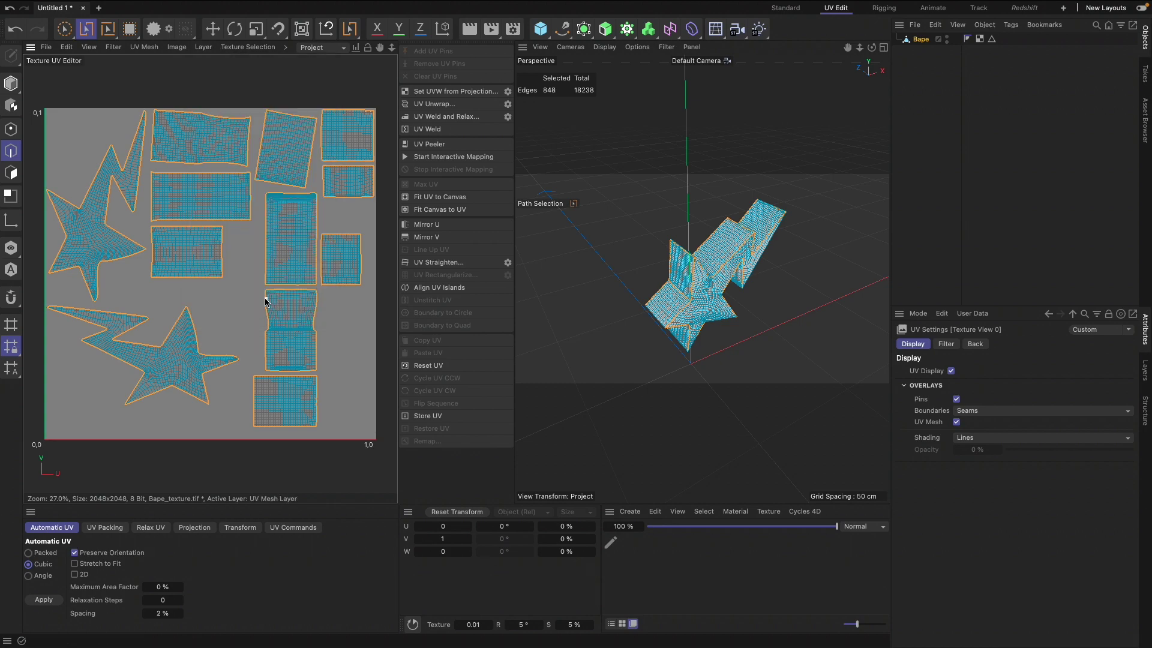
click(46, 47)
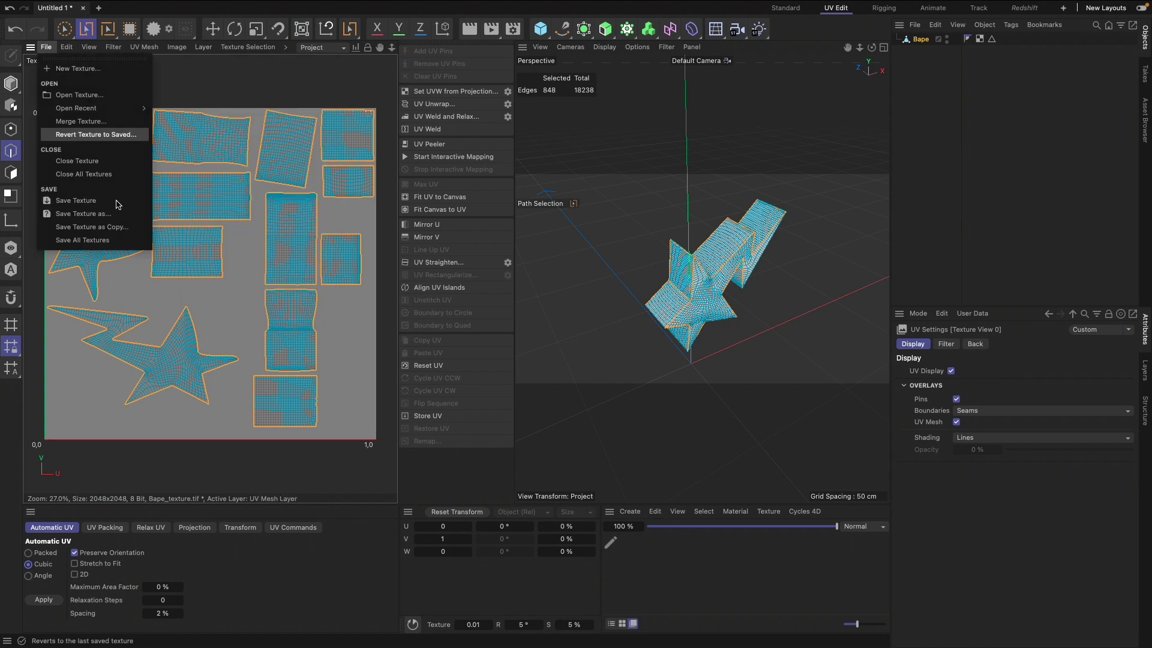
click(83, 214)
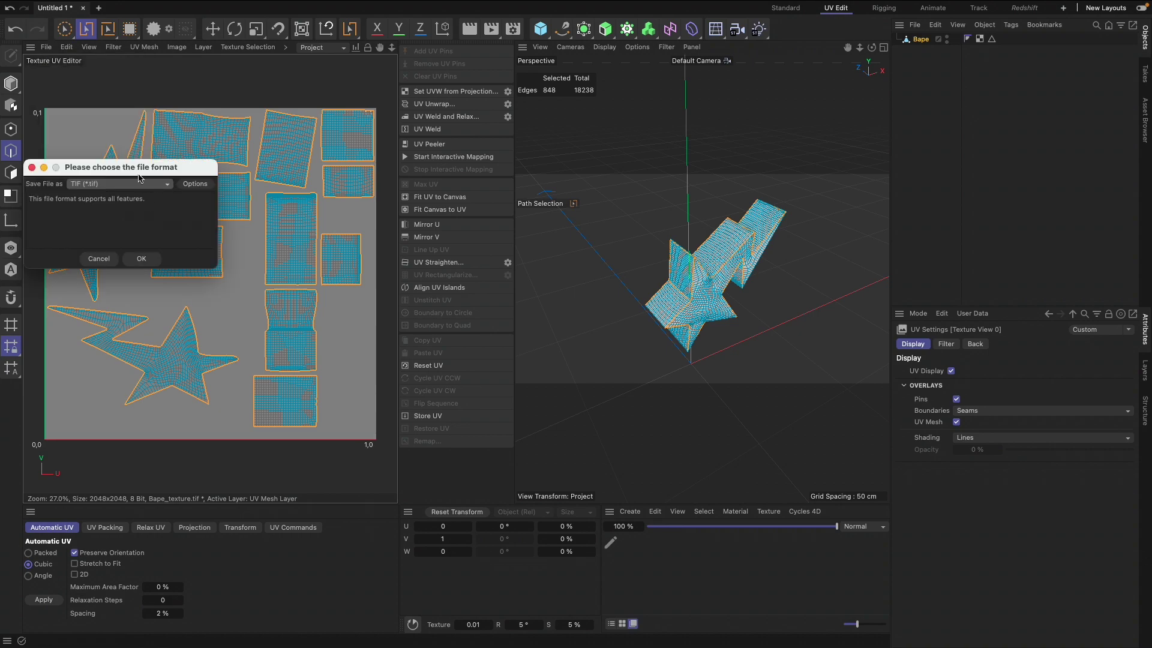
drag(138, 175, 325, 181)
click(257, 191)
click(251, 230)
click(320, 267)
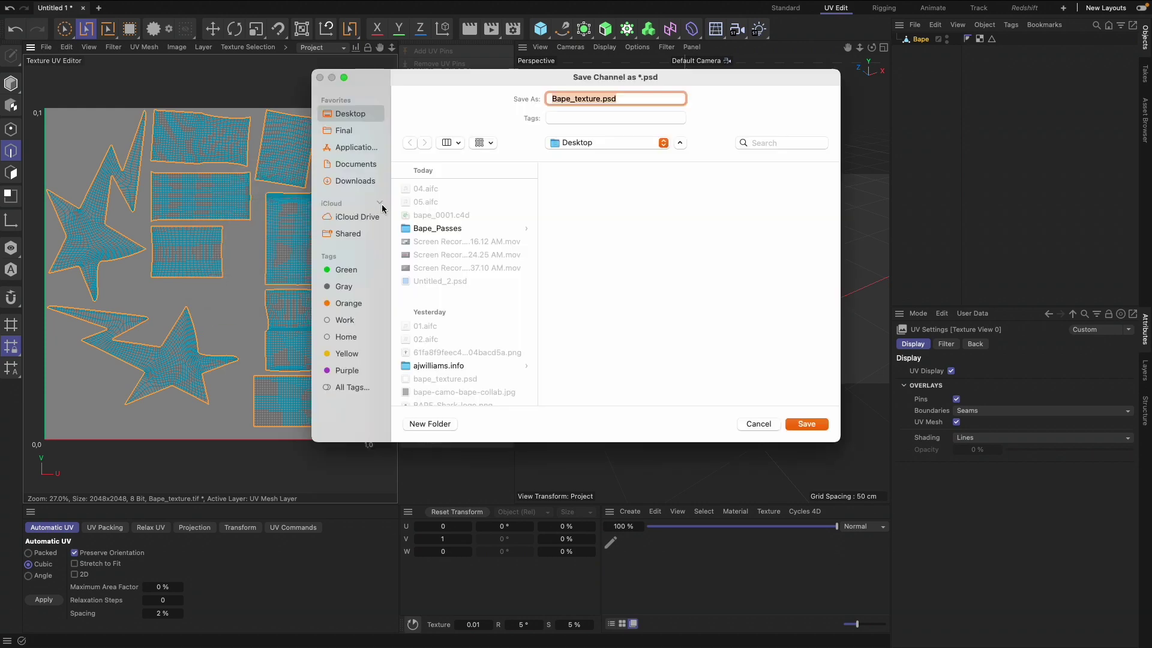
Save the texture to the Desktop as Bape_texture_Tutorial.psd
click(599, 99)
text(_001)
key(BackSpace)
key(BackSpace)
key(BackSpace)
text(Tutorial)
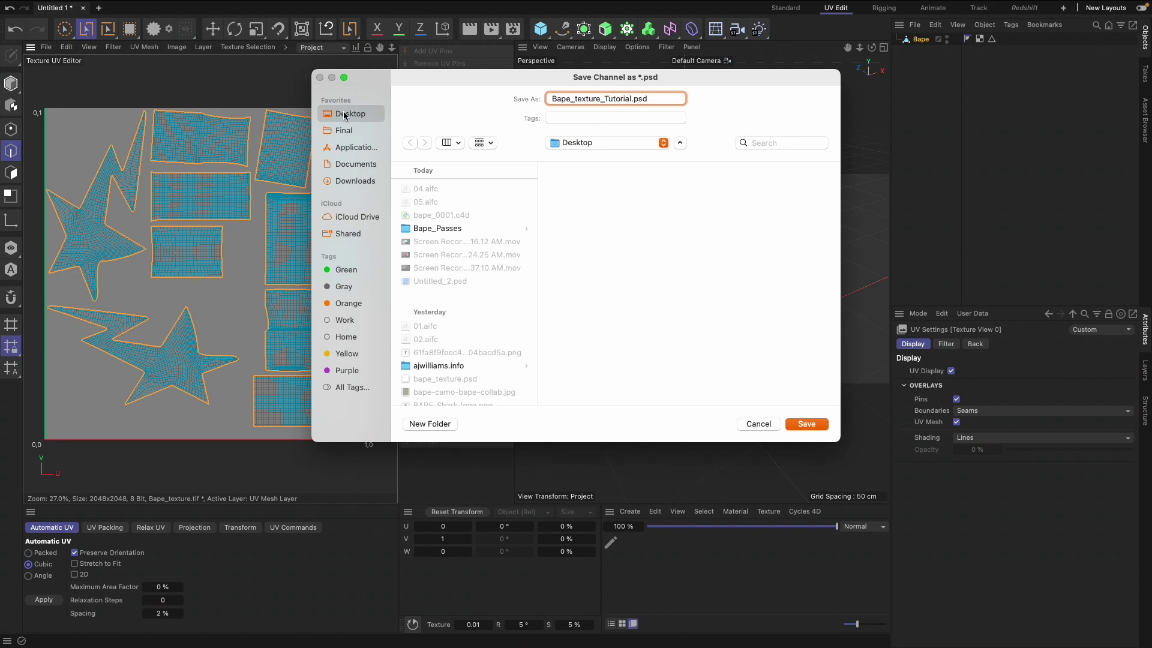
click(804, 423)
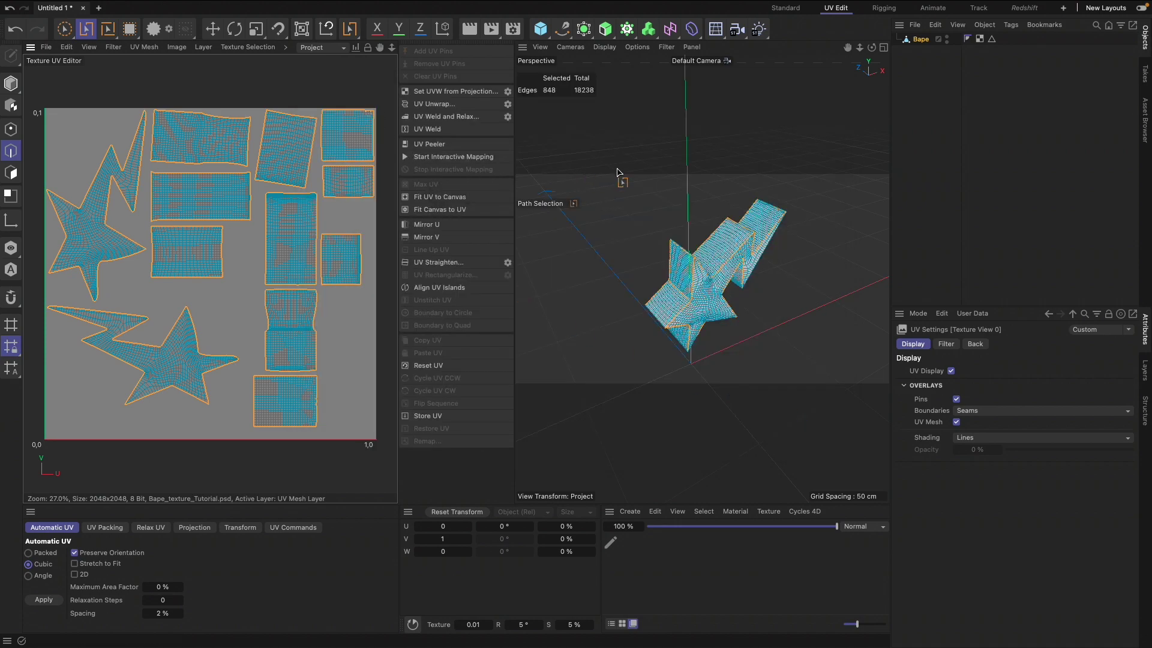
Return to the Standard layout with Model mode and brush selection active
click(793, 11)
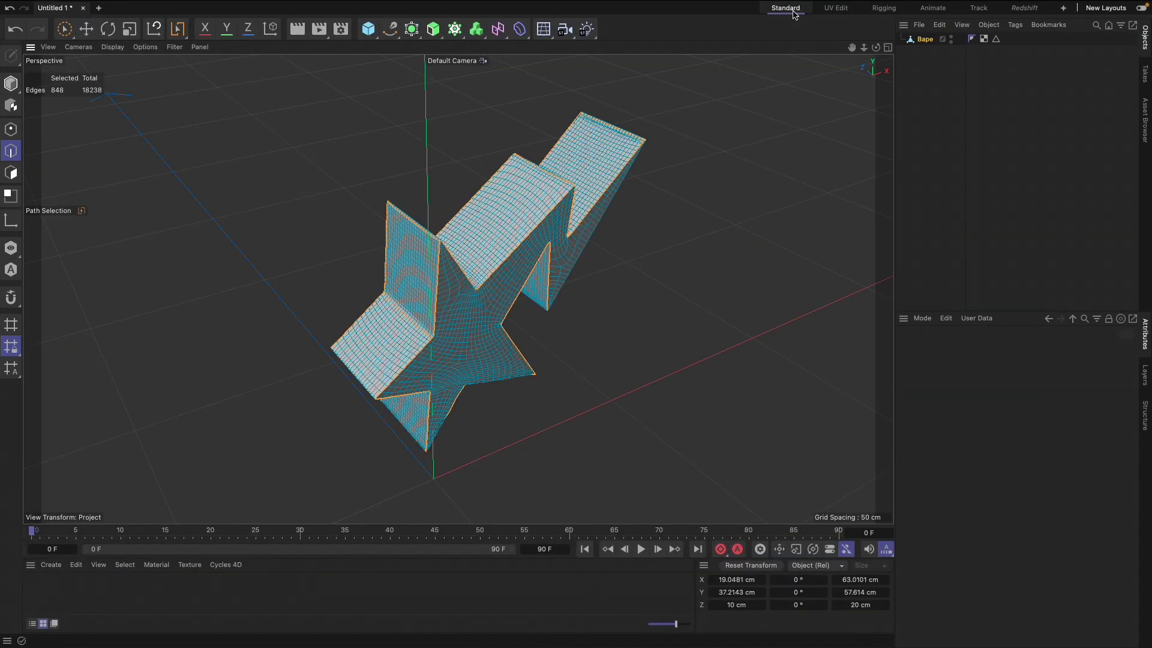
click(11, 83)
click(64, 29)
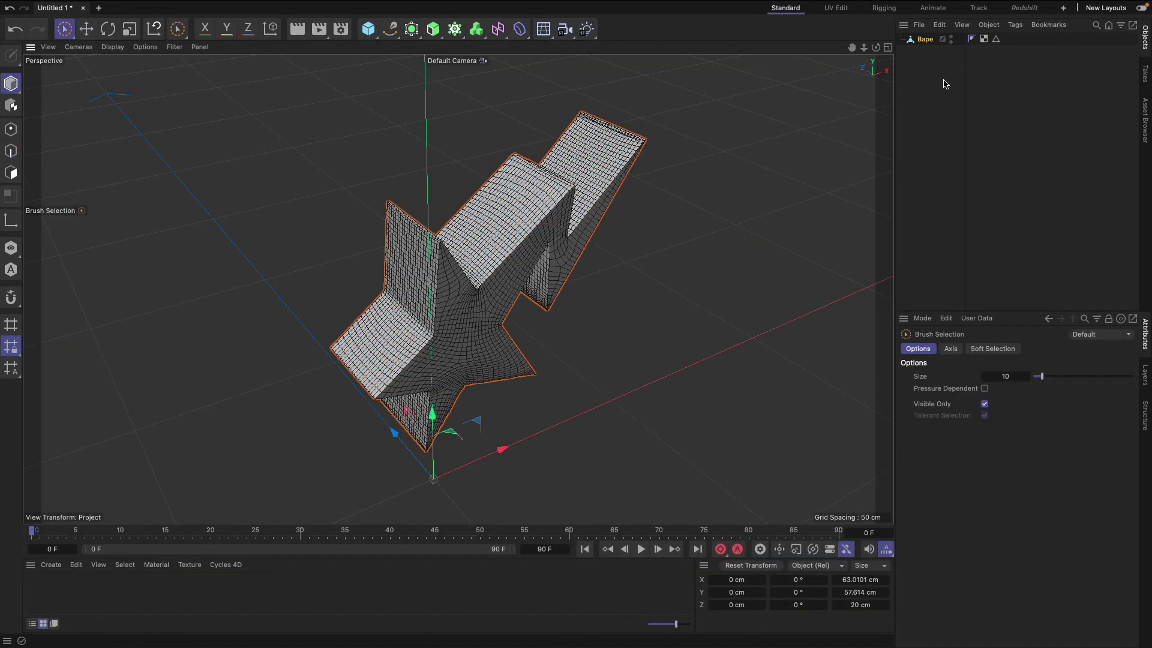
Add a Cloth simulation tag to the Bape object
click(924, 40)
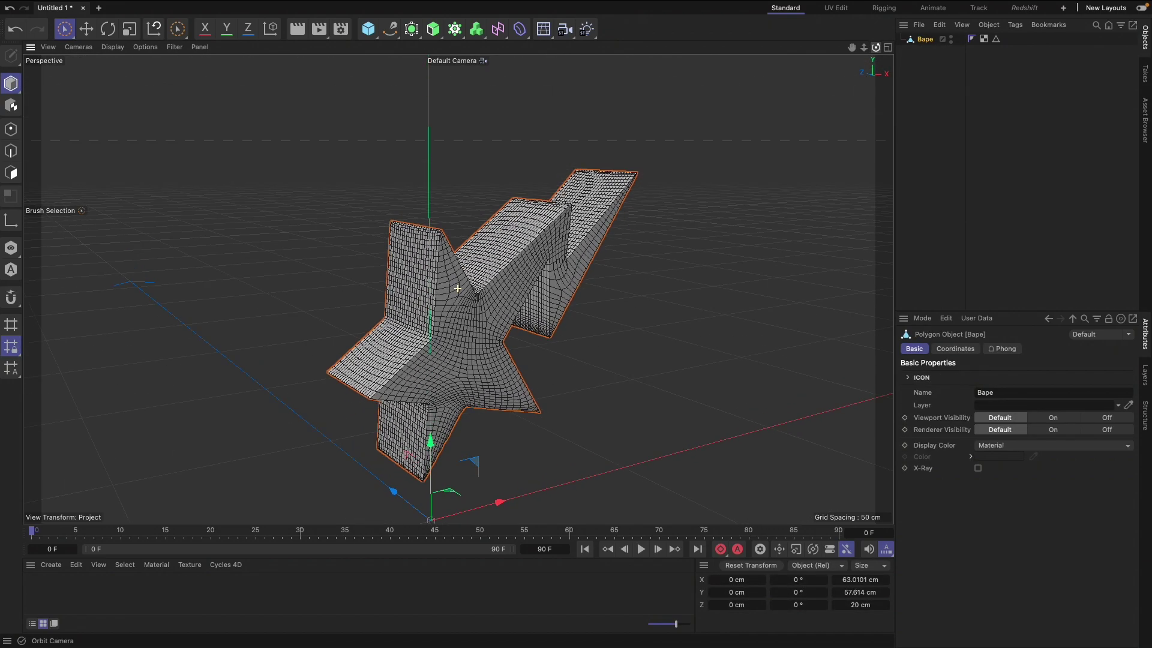
right_click(930, 44)
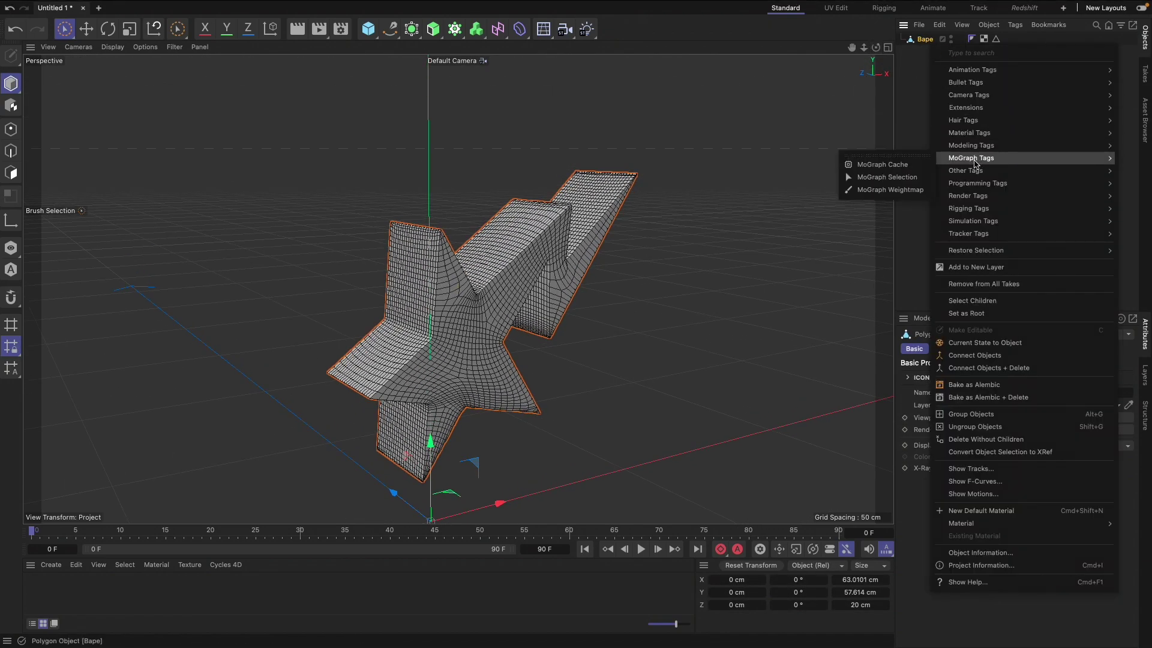
mouse_move(975, 171)
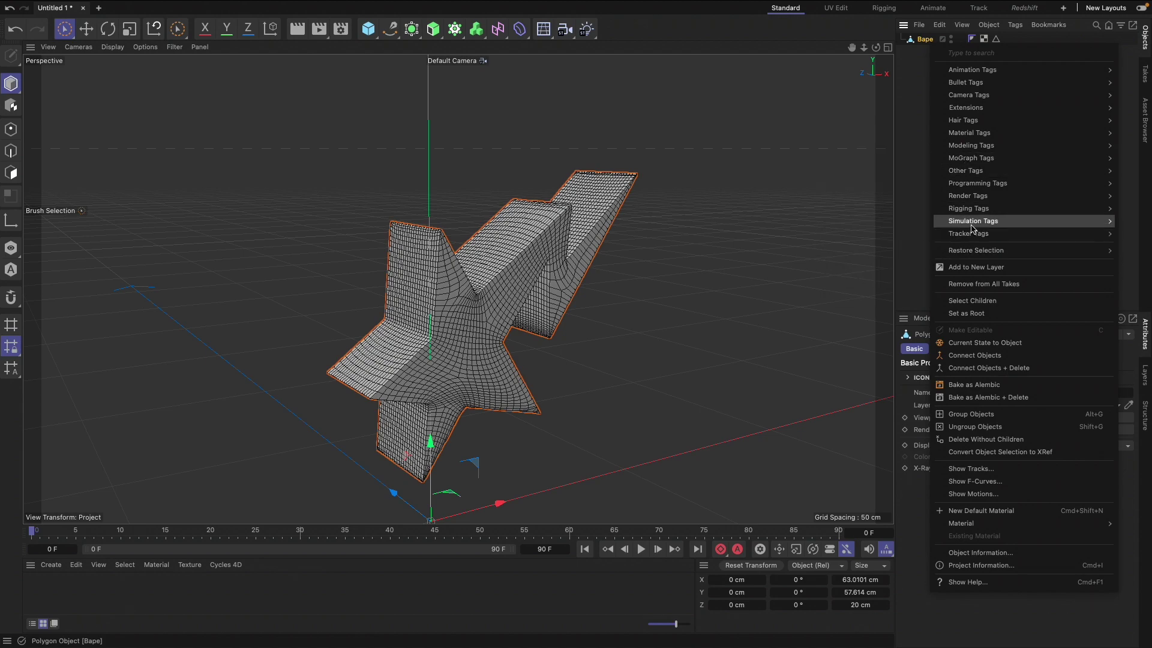
mouse_move(972, 221)
click(900, 236)
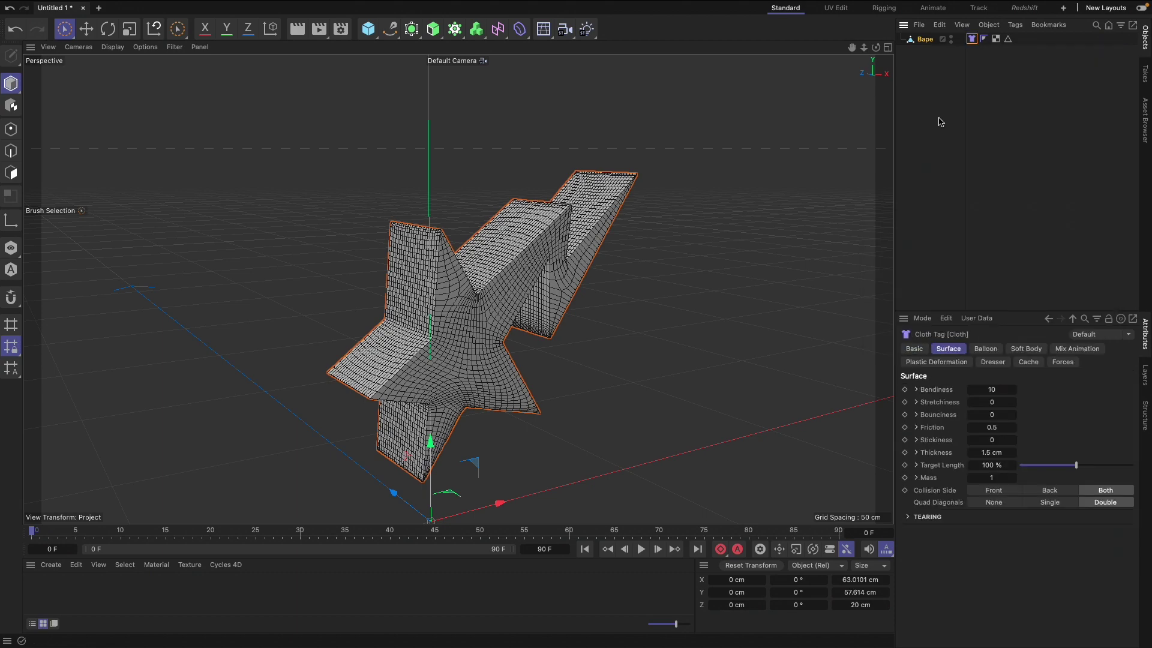
Add a Vertex Map tag to Bape and preview the cloth animation, rewinding to frame 0
right_click(929, 43)
mouse_move(963, 168)
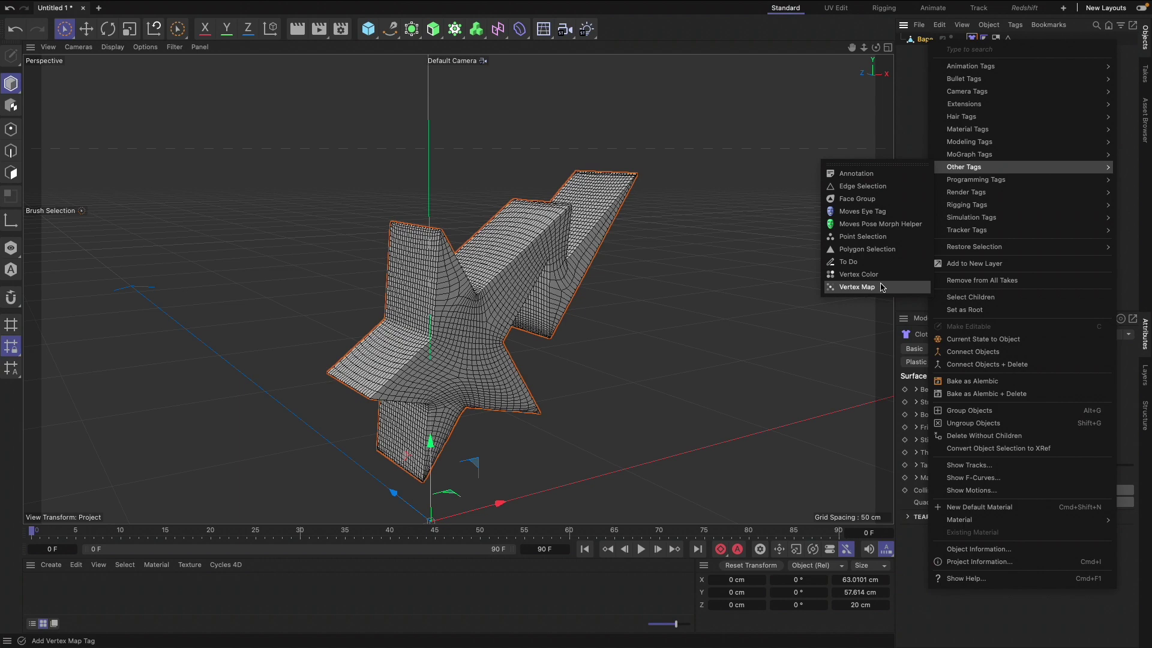
click(857, 287)
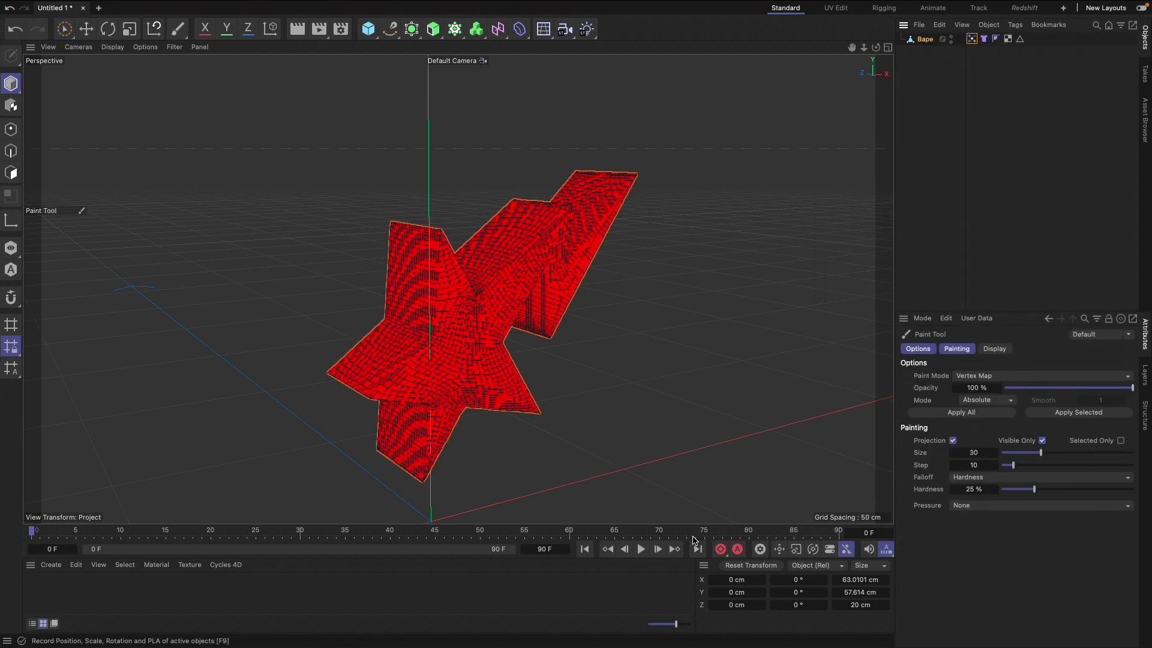
click(640, 550)
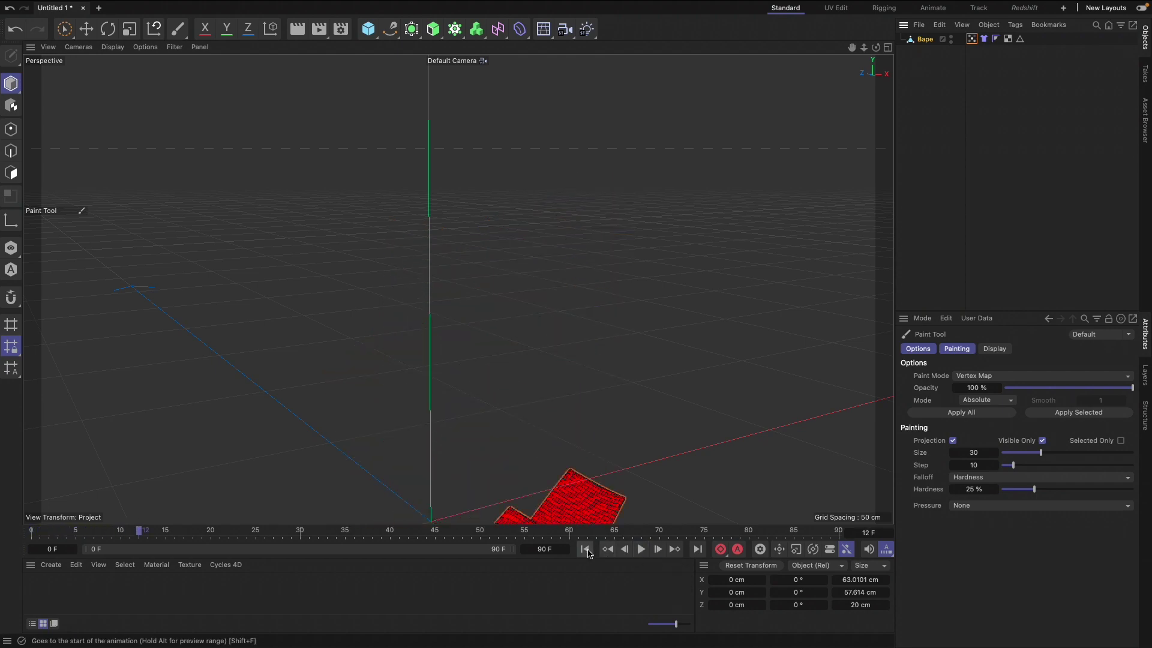
click(607, 550)
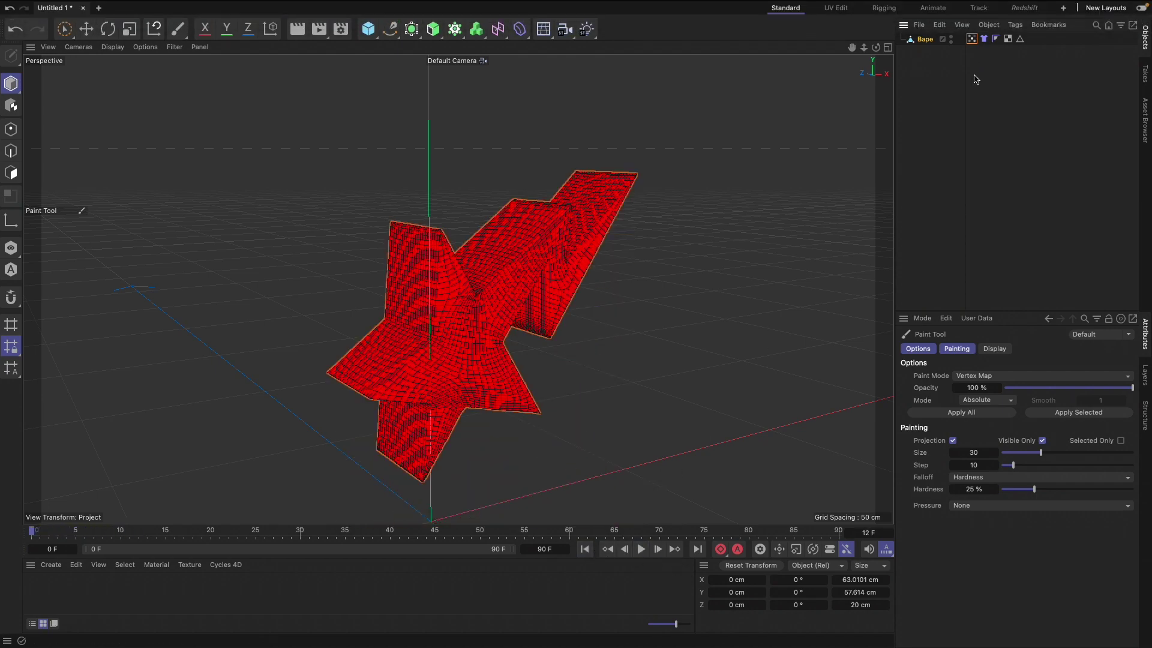
Set the project's Simulation Scene gravity to 0 cm
key(ctrl+d)
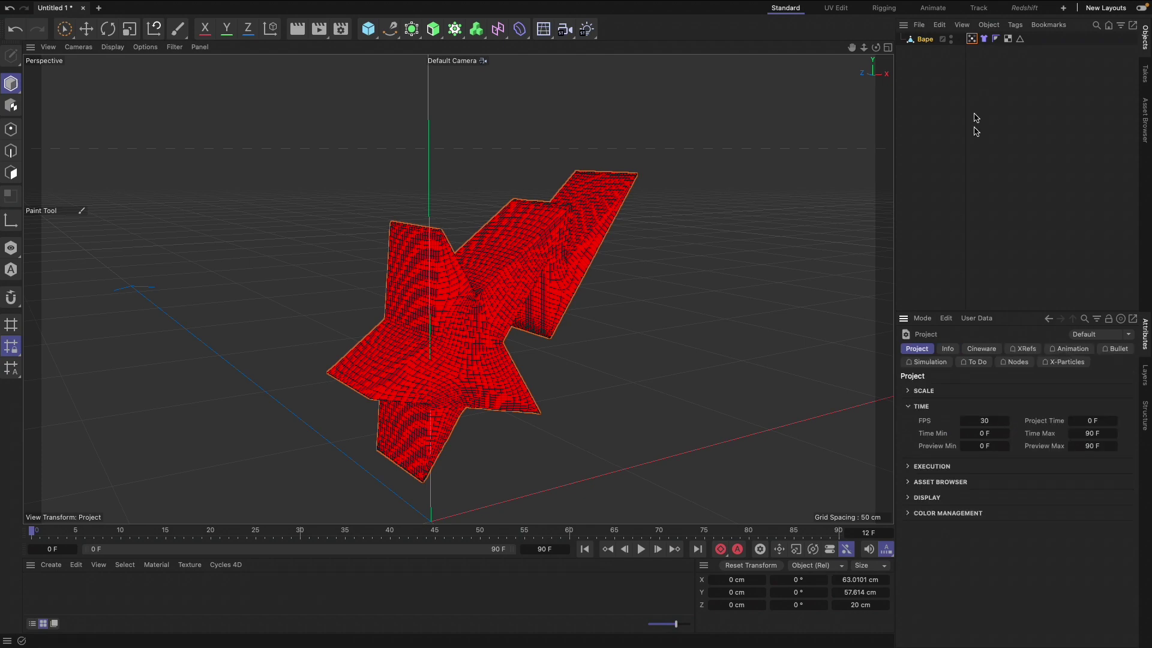
click(924, 362)
click(917, 391)
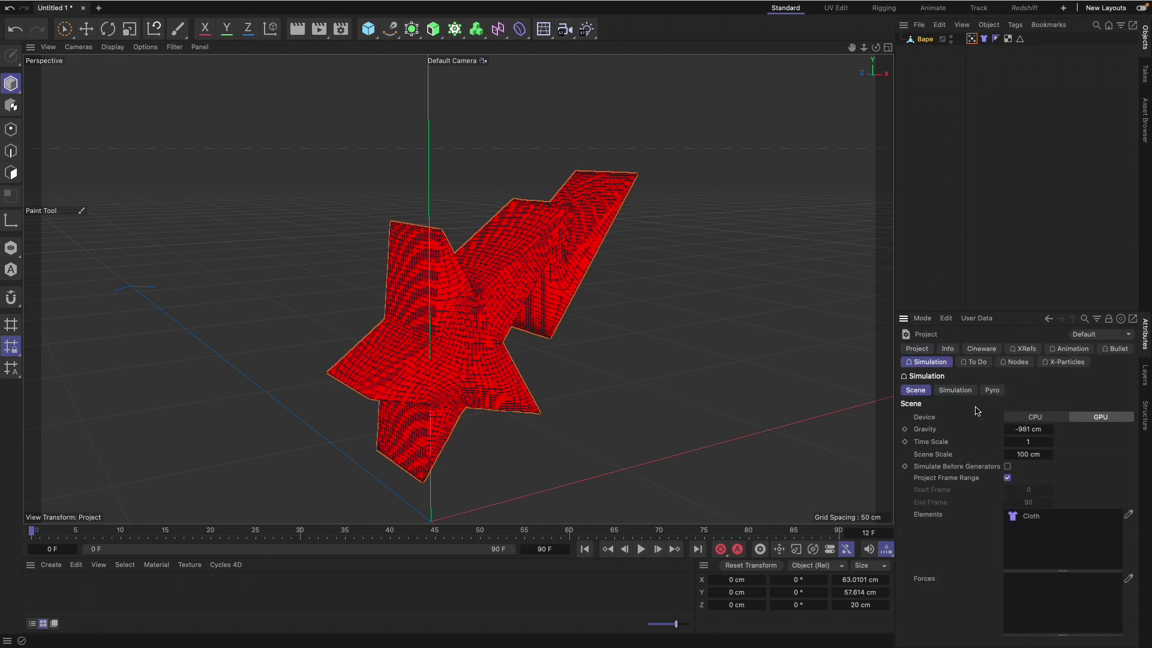
click(1020, 429)
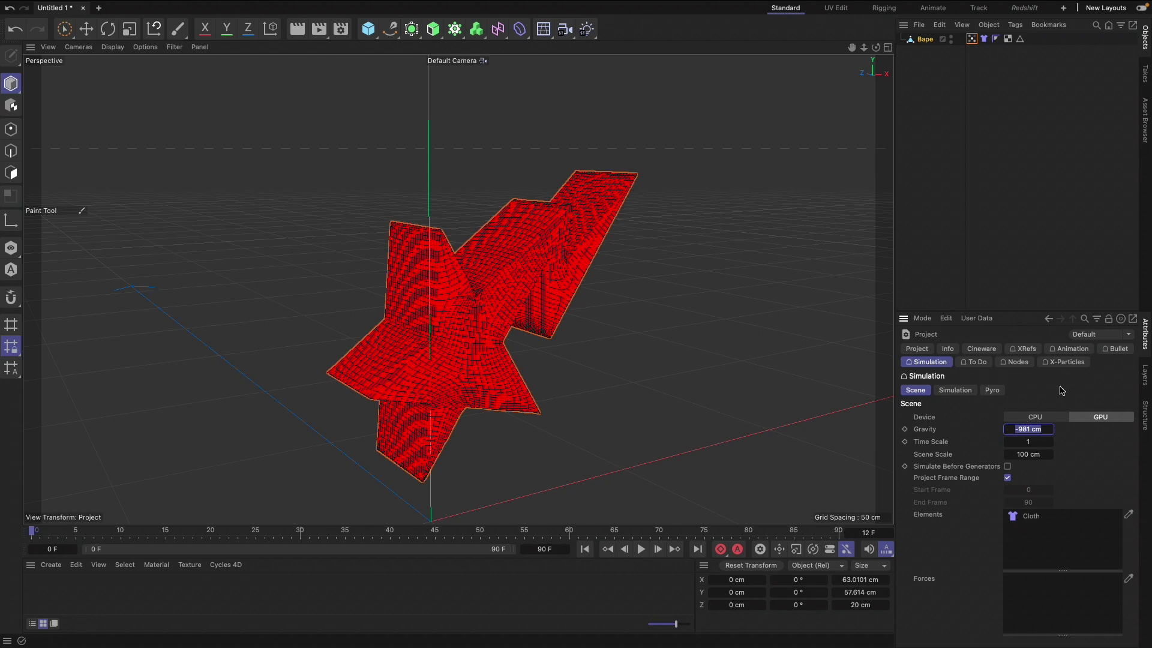
text(0)
key(Return)
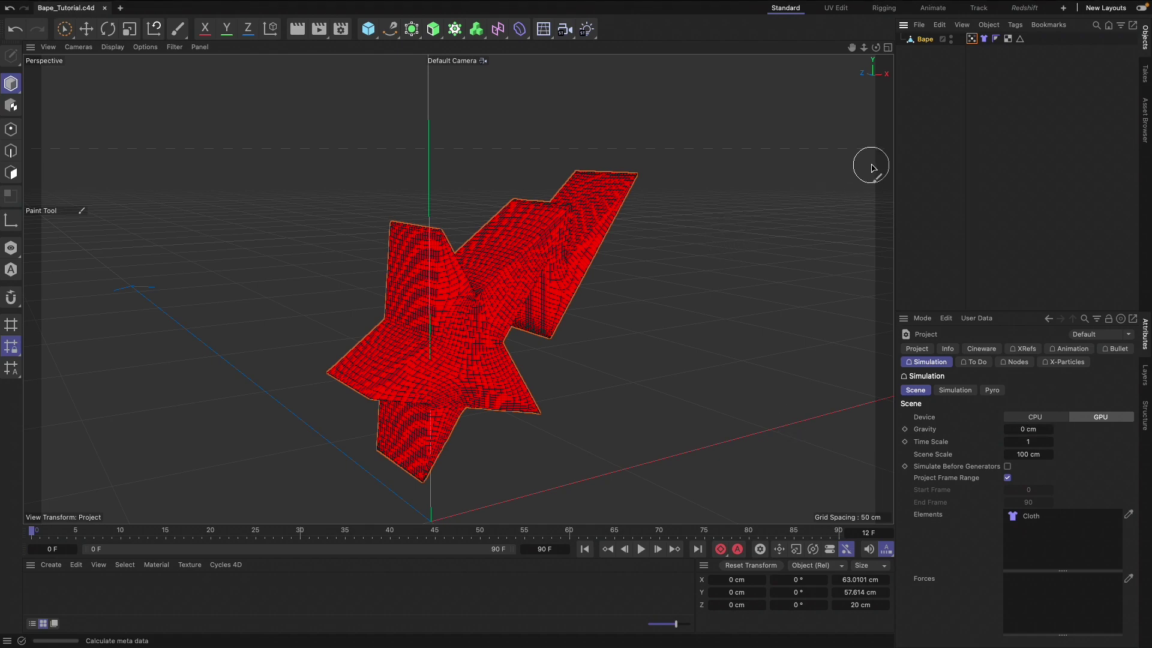
Enable Use Fields on Bape's Vertex Map tag
click(972, 39)
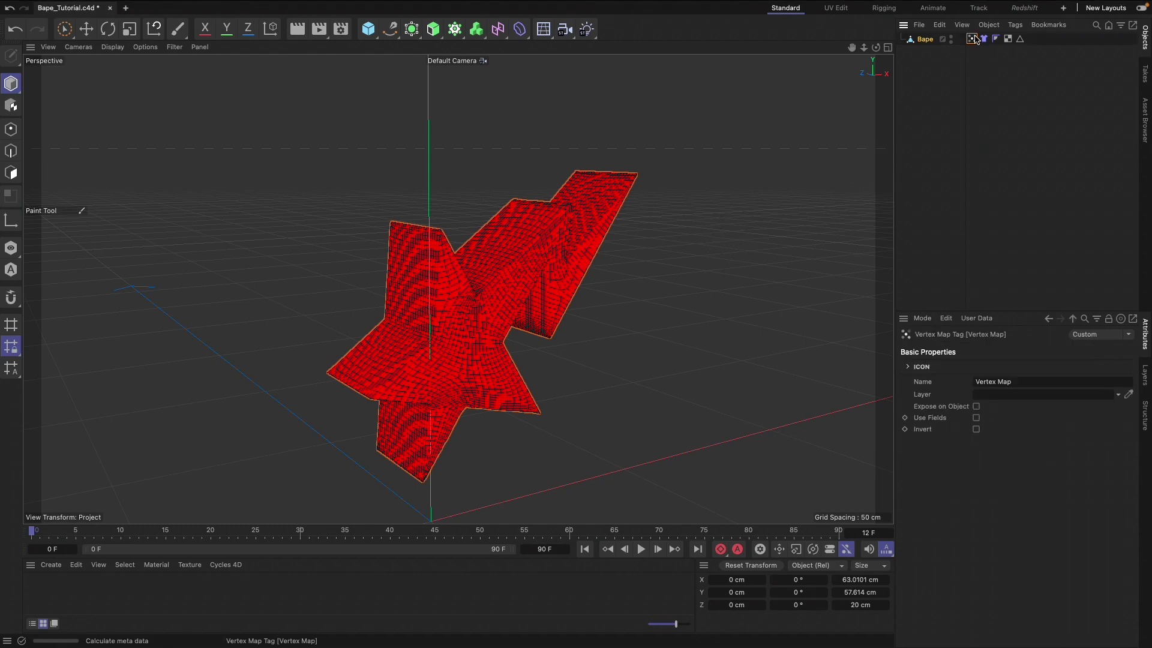
click(976, 417)
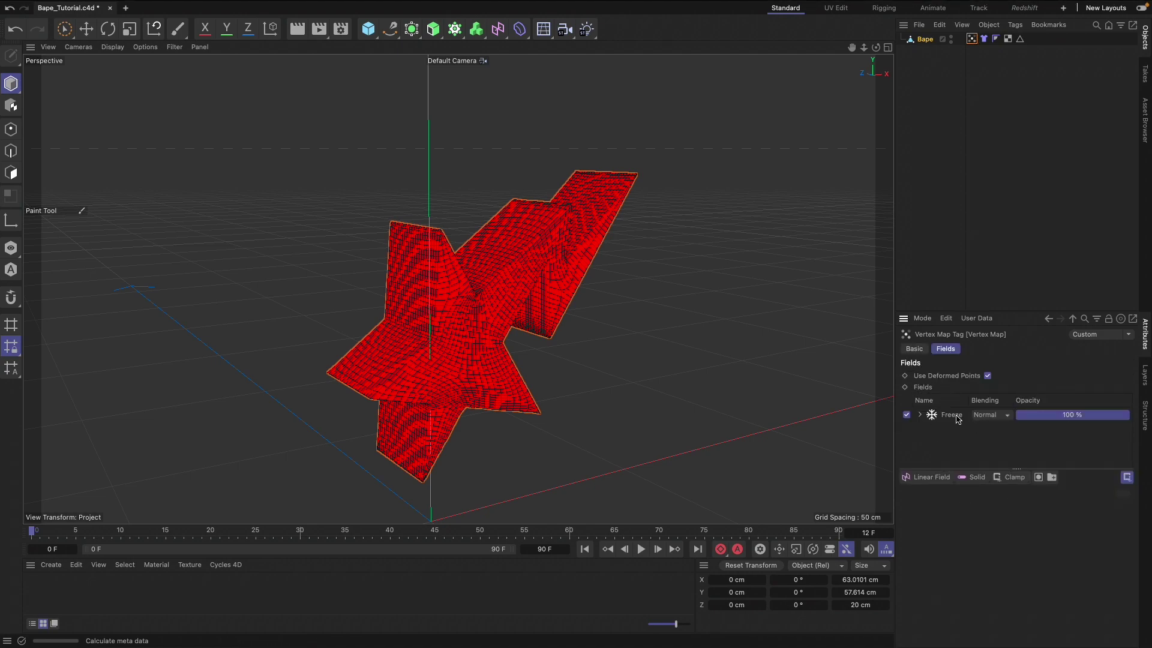
click(1002, 480)
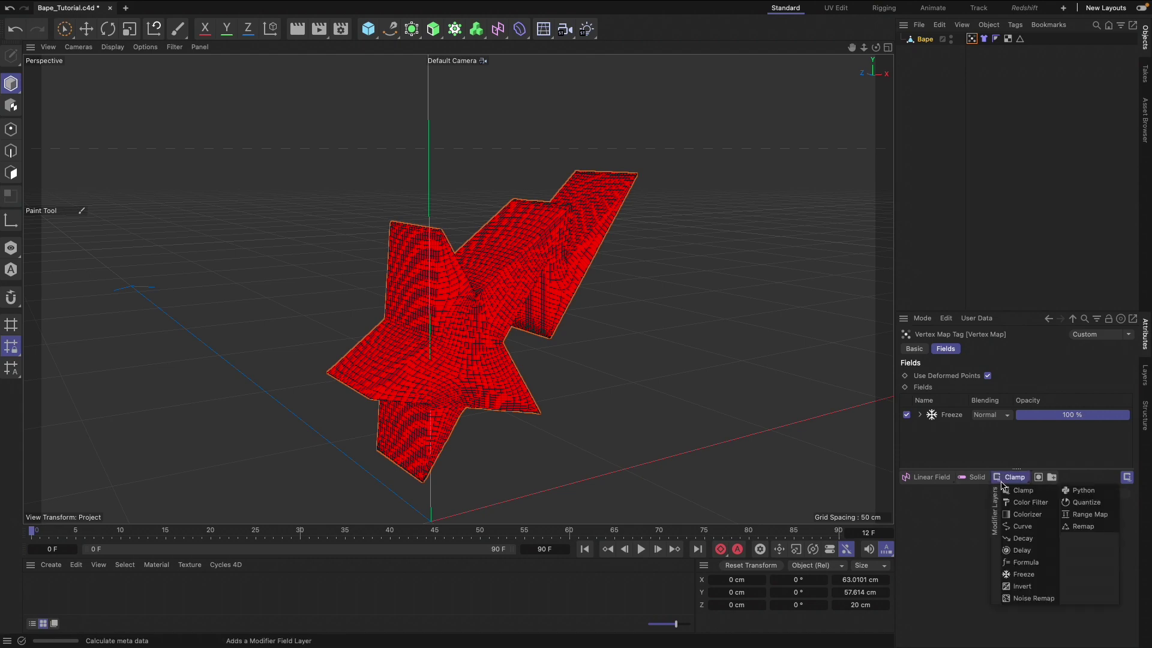
click(1016, 576)
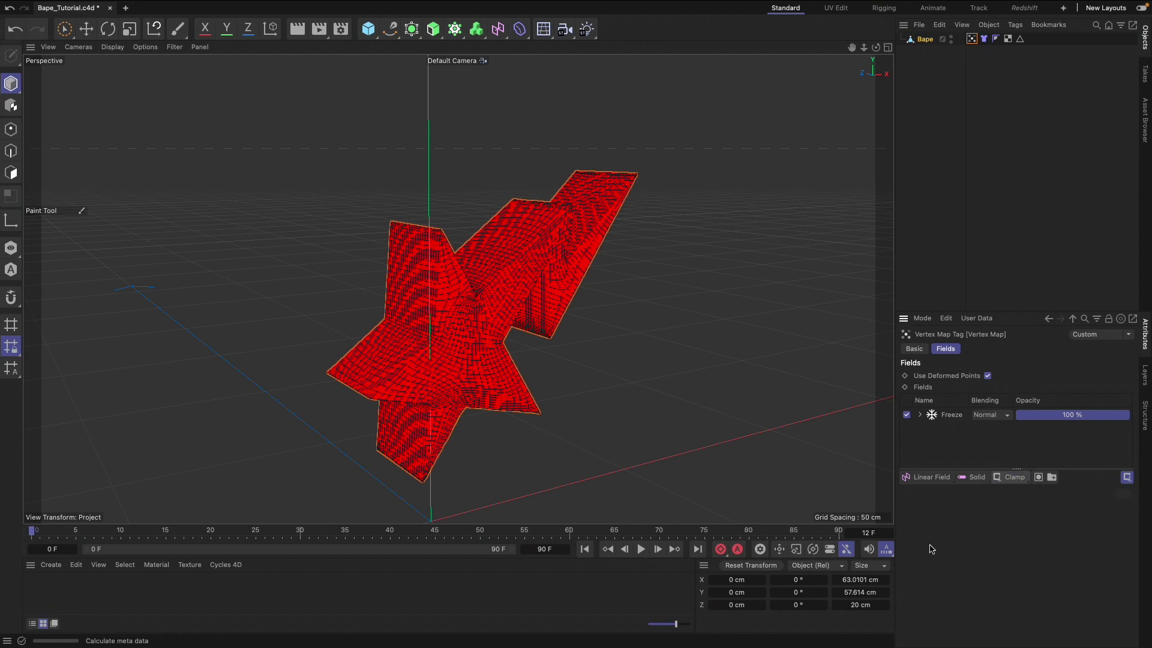
Set the Freeze layer to Grow mode with a 4.5 cm radius, then preview and rewind
click(951, 417)
click(984, 554)
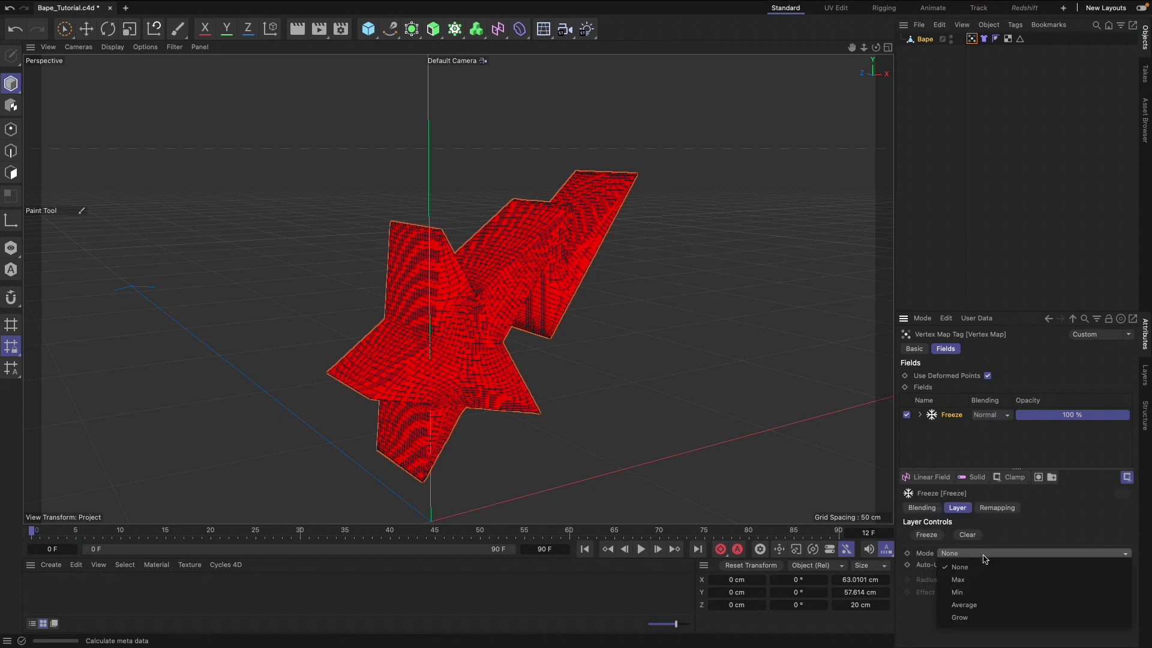
click(987, 617)
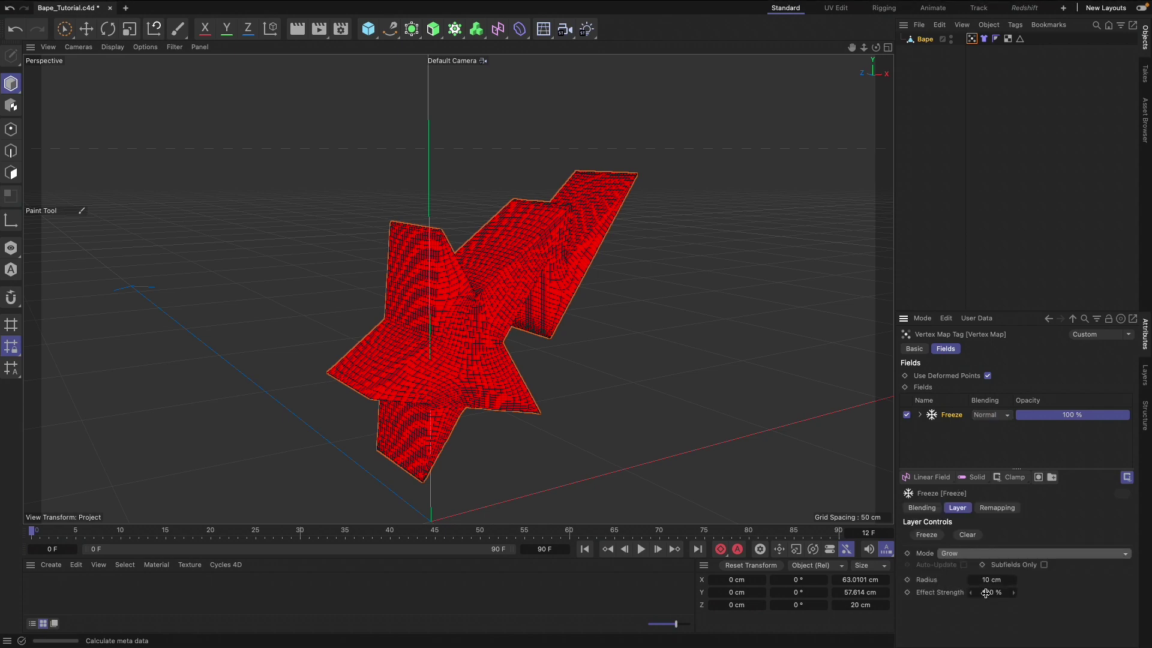
double_click(991, 580)
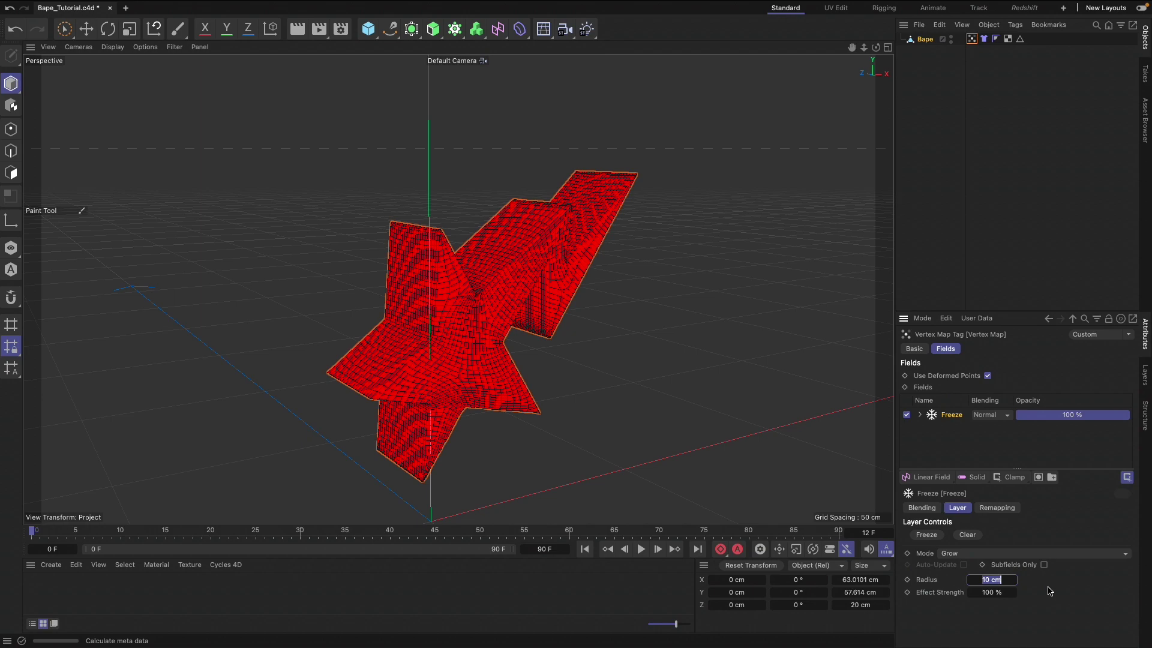
text(4.5)
key(Return)
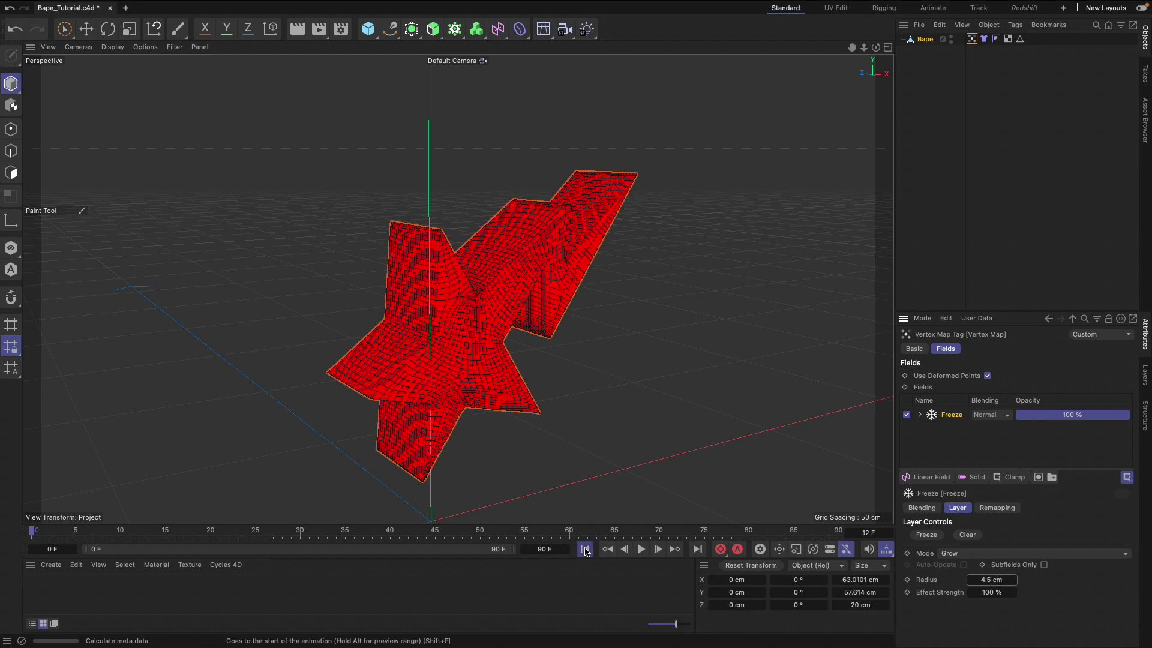
click(645, 551)
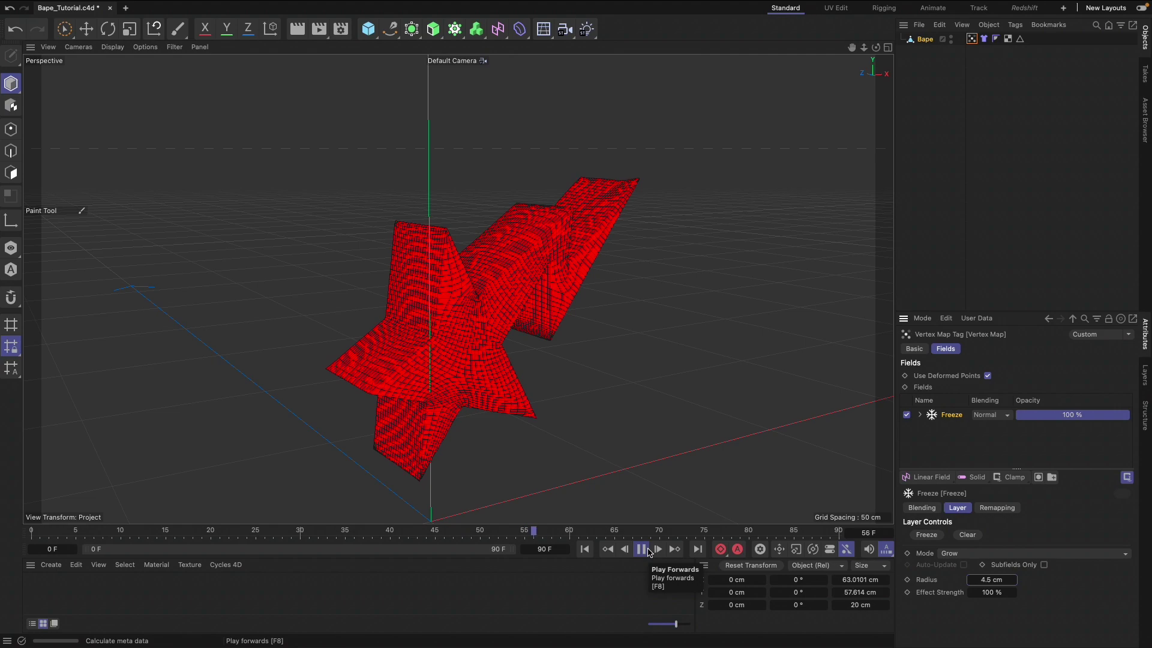
click(646, 551)
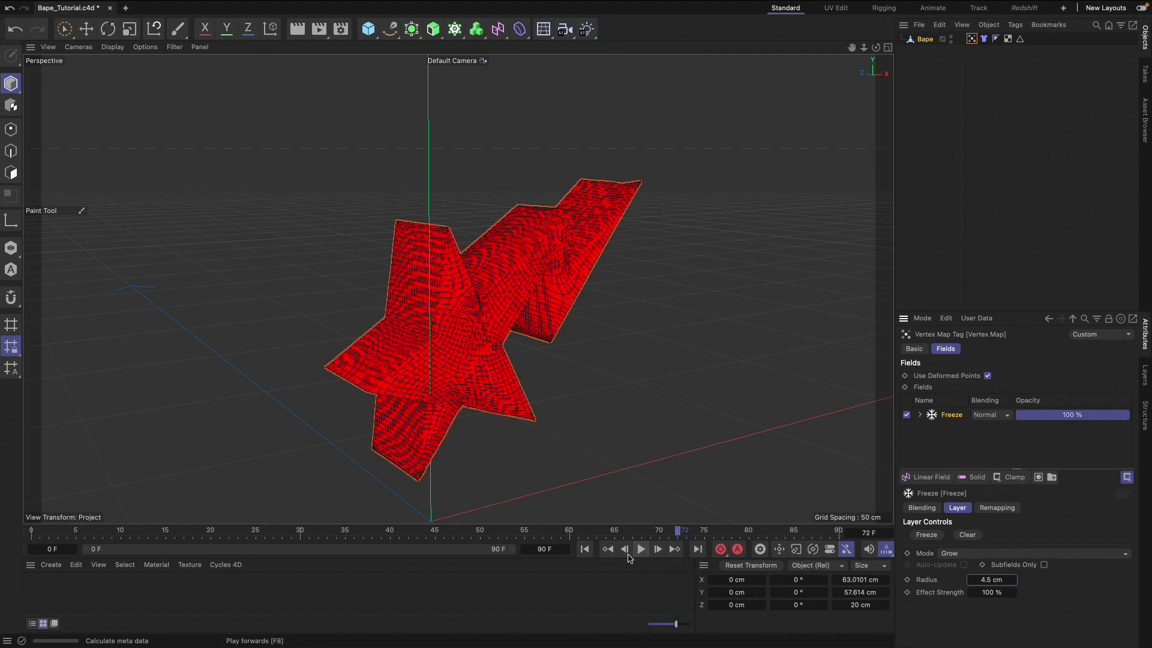
click(585, 550)
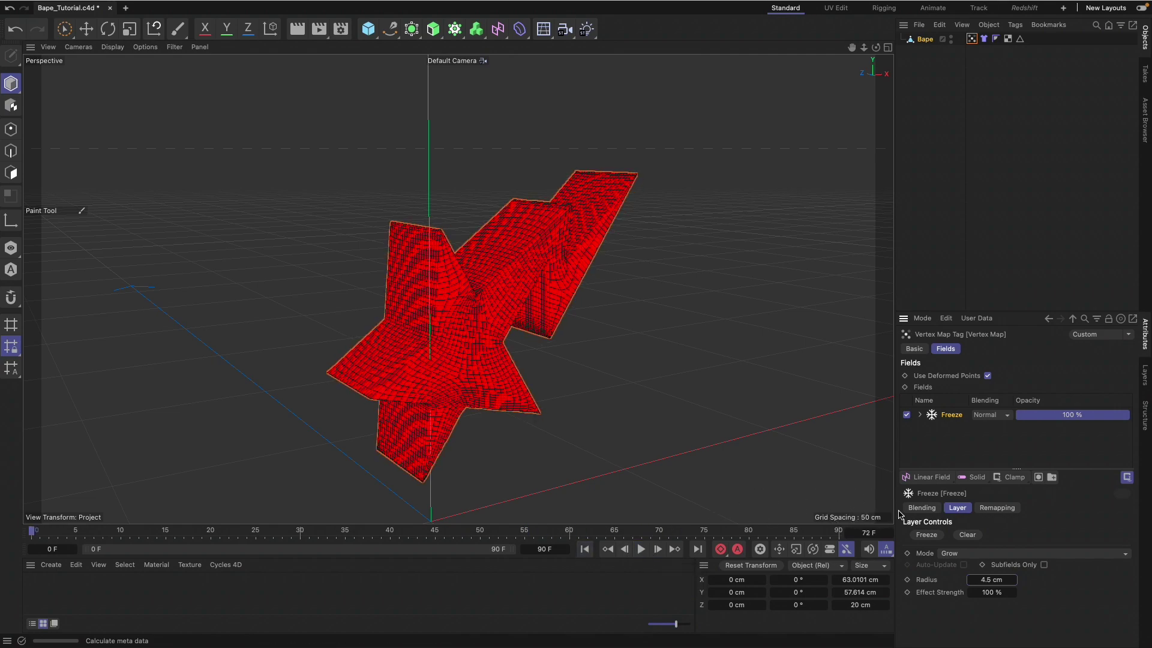
Add a Spherical Field to the vertex map and size it to 37 cm
click(928, 478)
click(1031, 517)
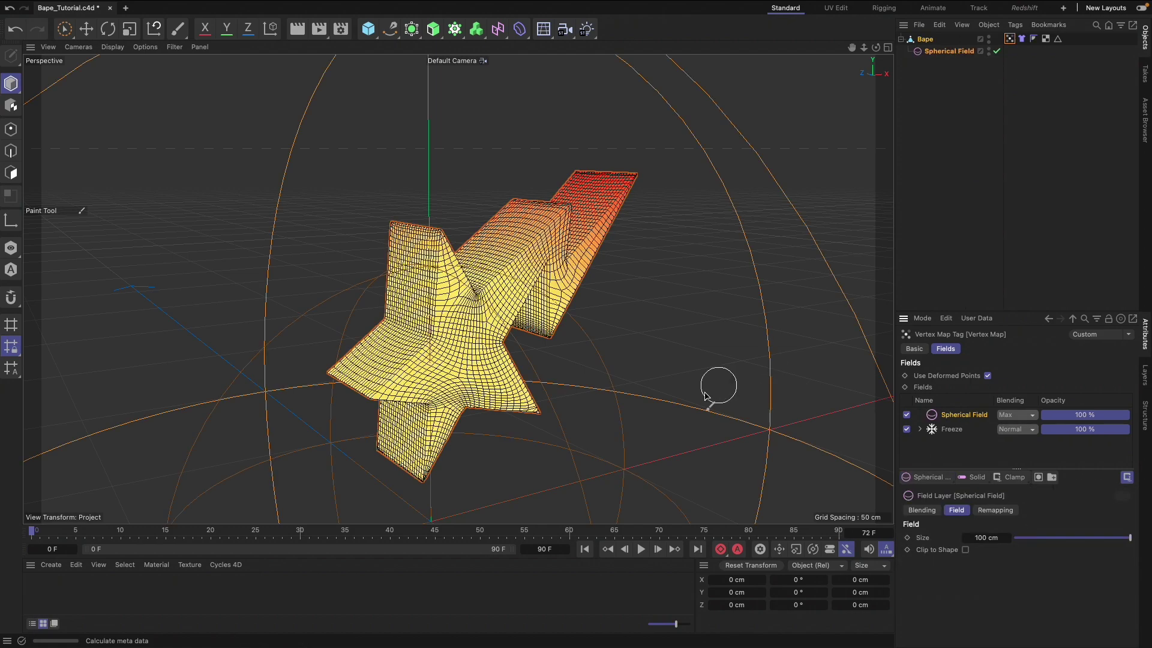
drag(1087, 542, 1057, 542)
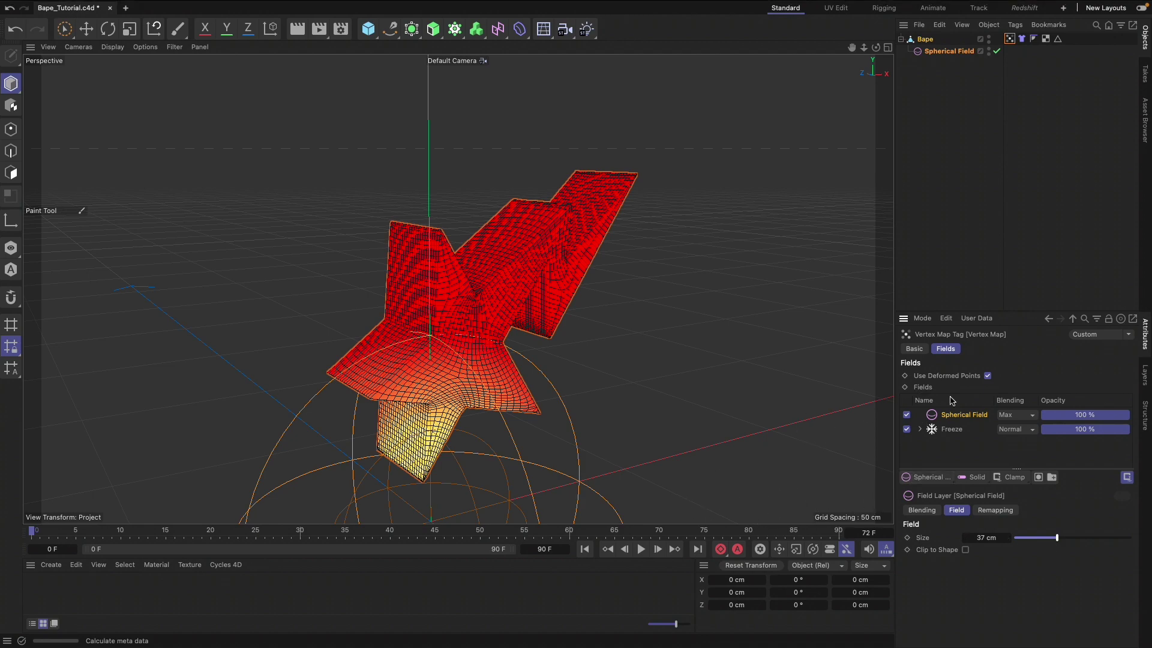
Keyframe the Spherical Field's Y position from -56 cm at frame 0 to -2 cm at frame 60
click(953, 53)
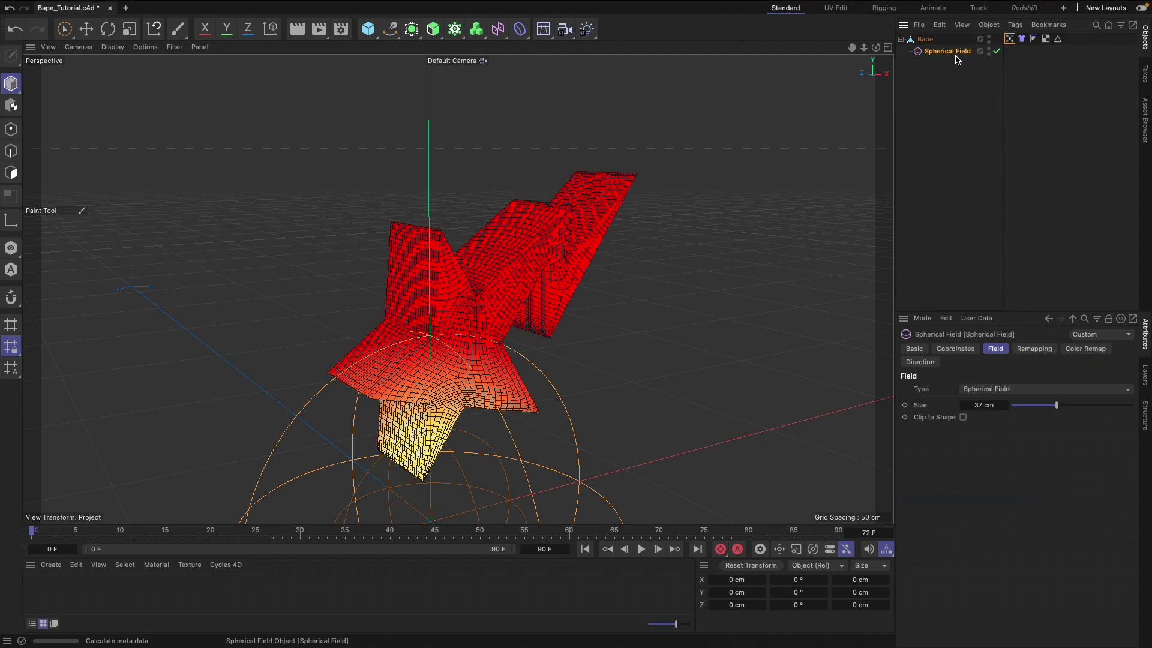
drag(968, 418, 960, 418)
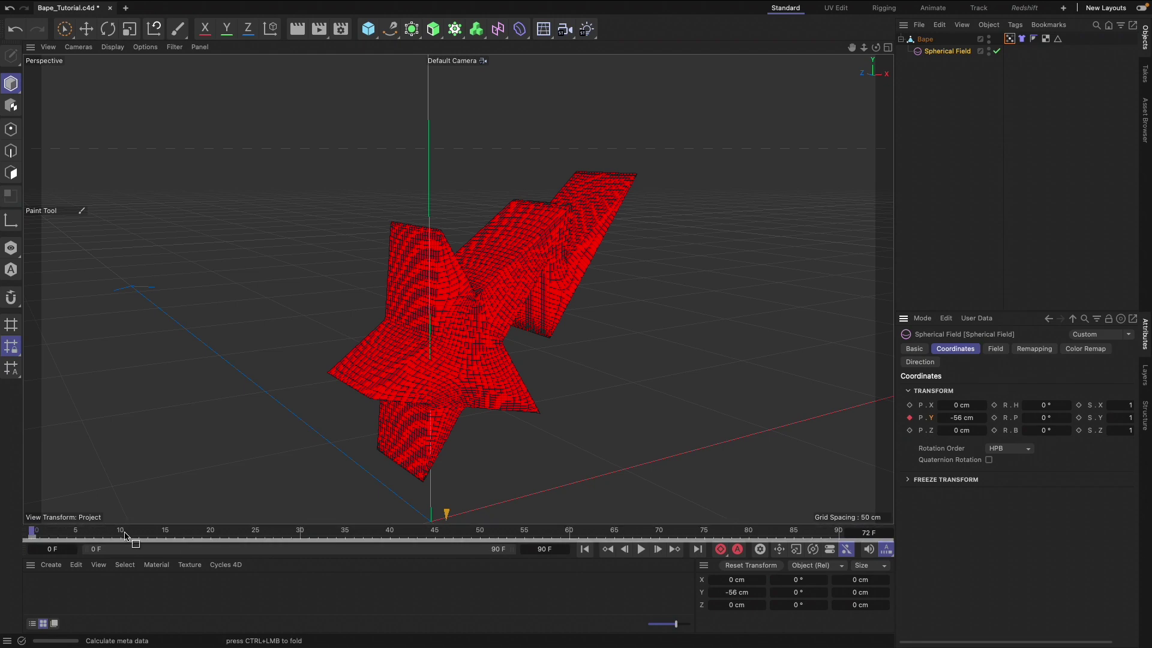
drag(36, 532, 570, 534)
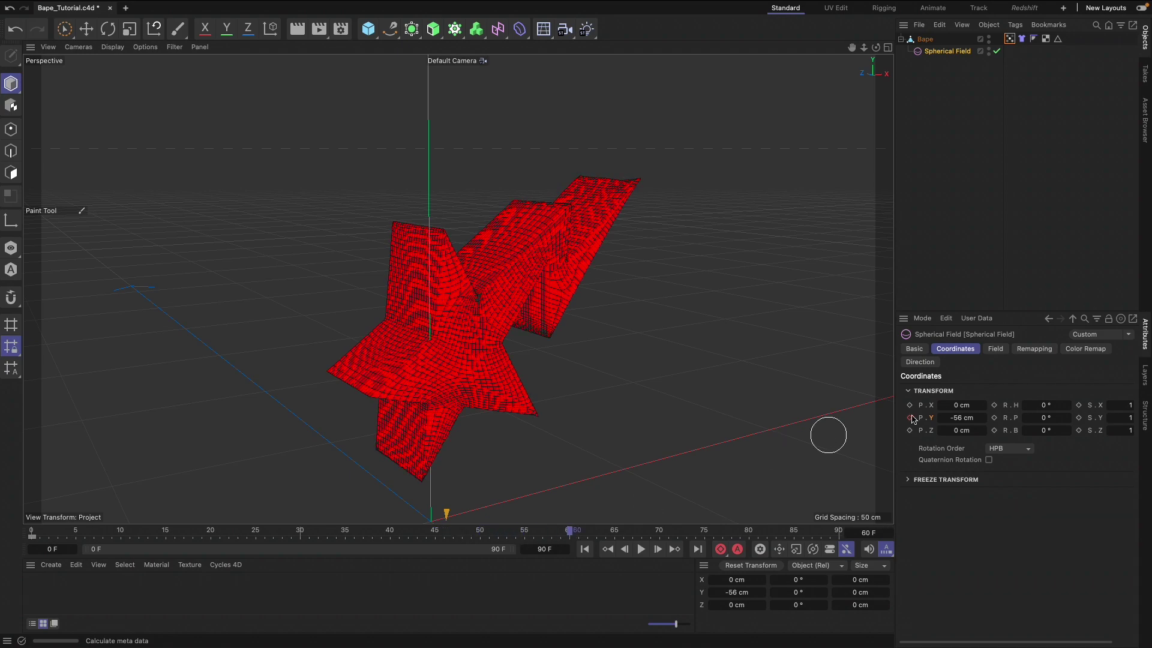
mouse_move(957, 418)
mouse_down()
mouse_move(984, 418)
mouse_move(956, 426)
mouse_up()
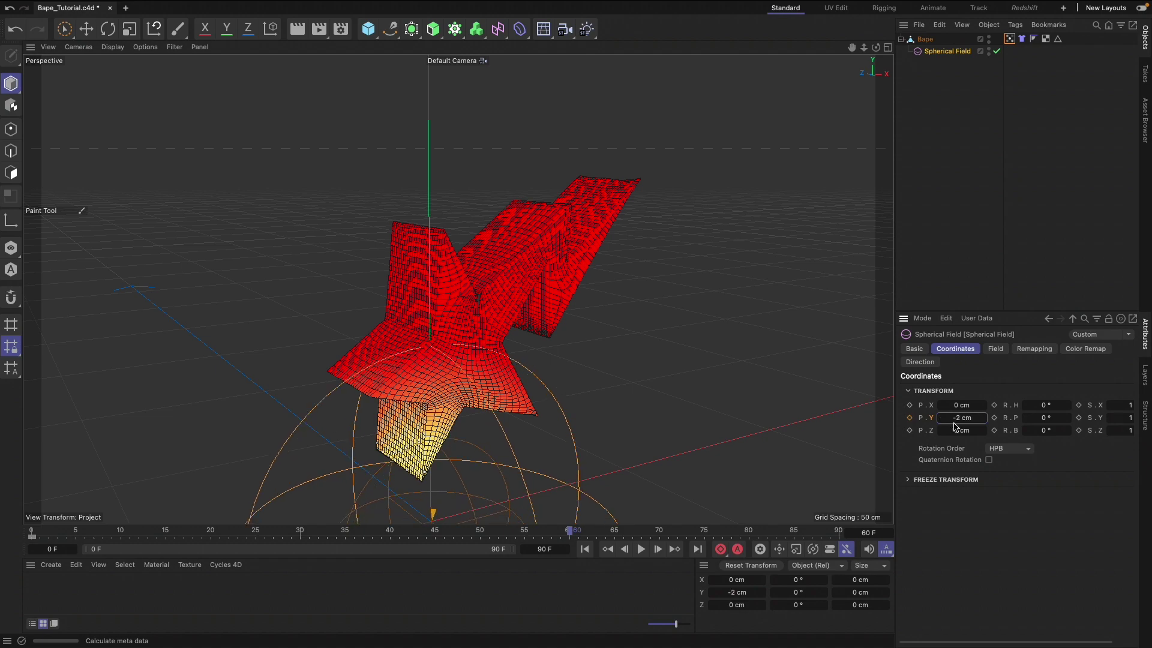
click(910, 417)
Extend the timeline to 300 frames and preview the field's growth
click(537, 548)
text(300)
key(Return)
drag(176, 532, 72, 532)
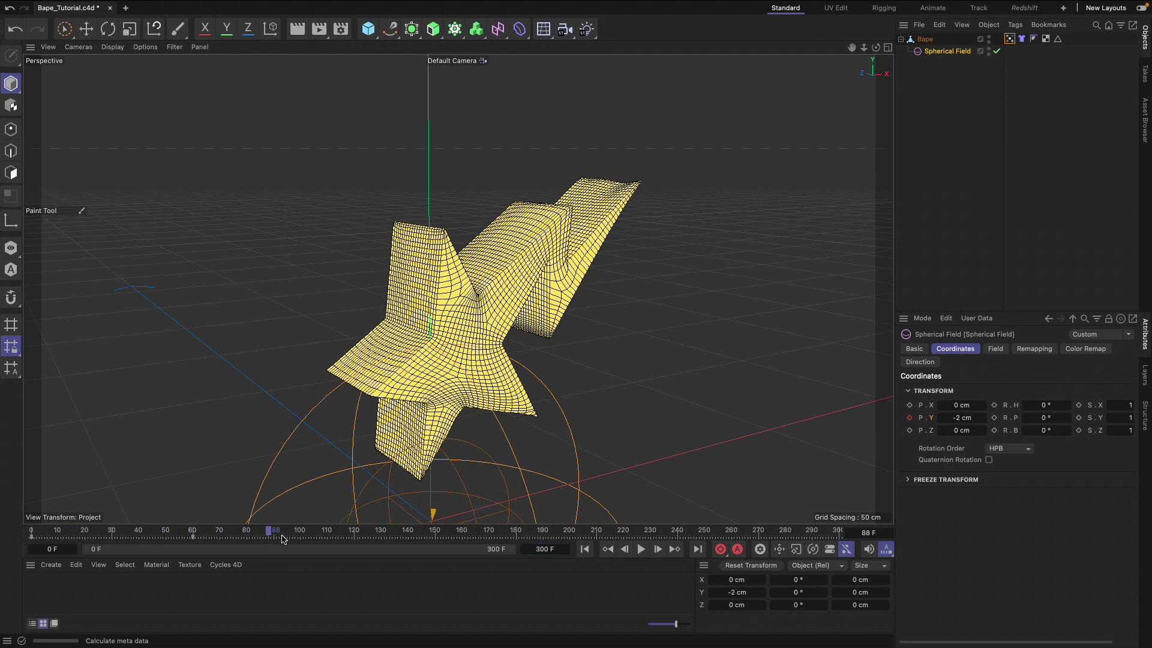
click(641, 550)
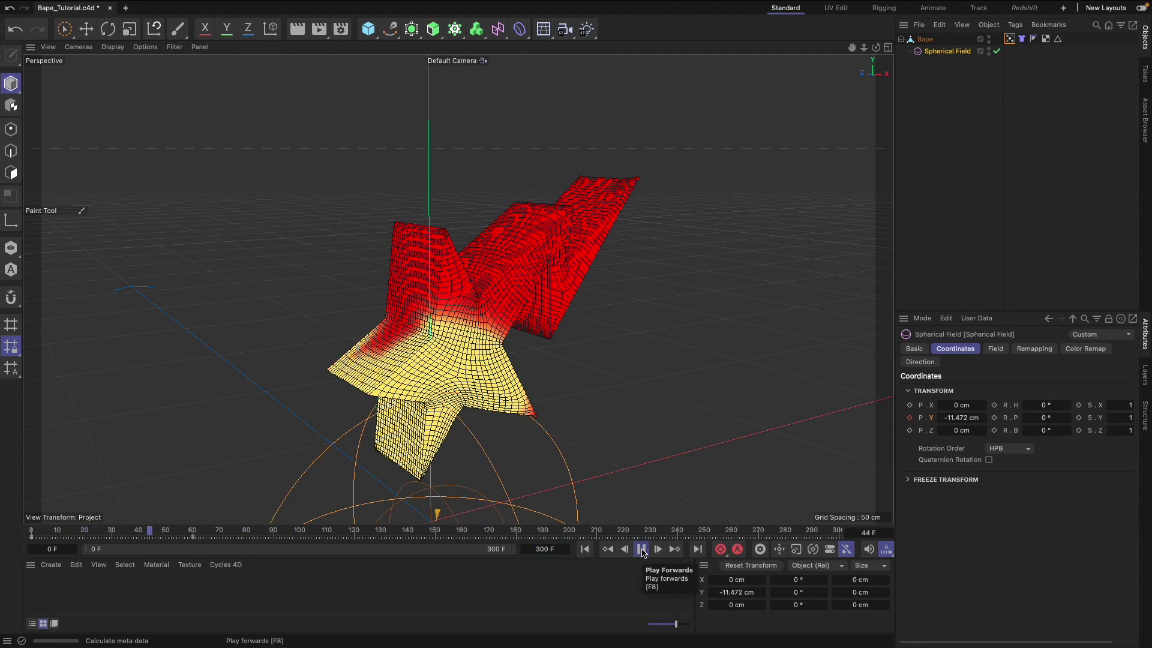
click(641, 549)
click(586, 550)
click(641, 551)
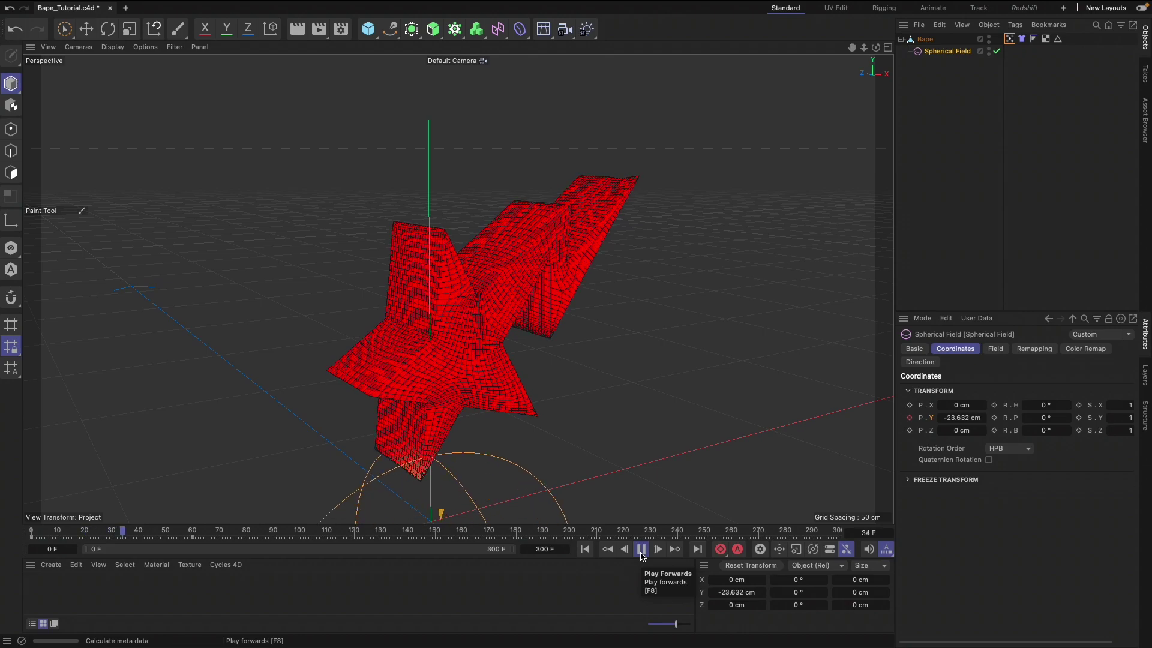
click(641, 550)
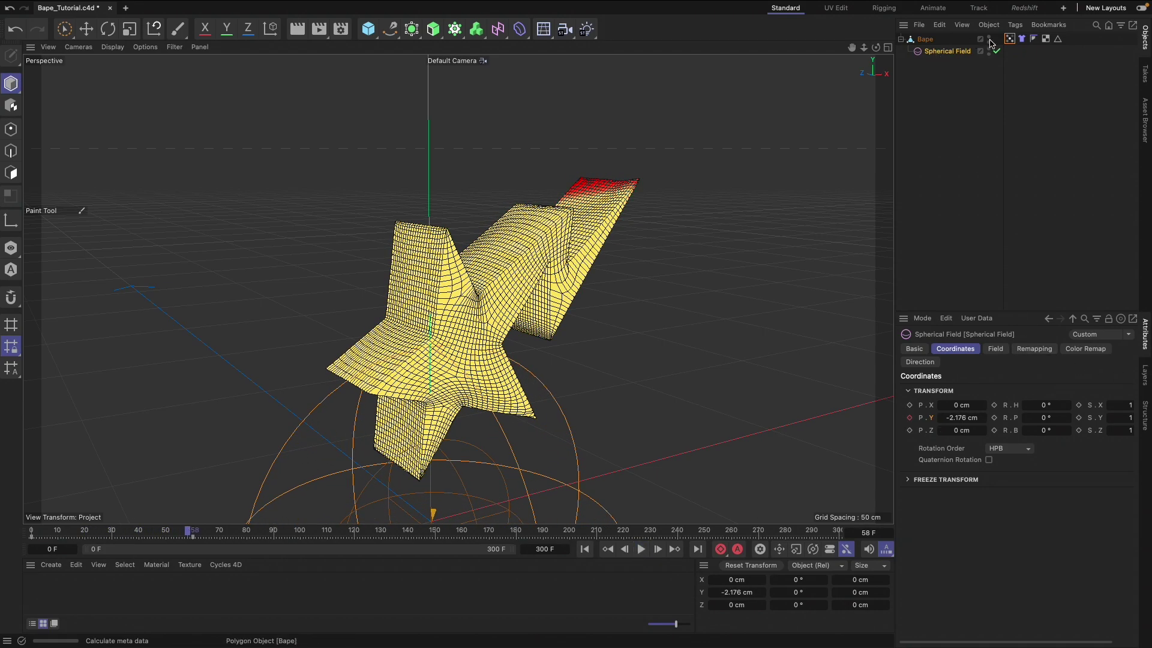
Set the Freeze layer's Effect Strength to 65 %
click(1010, 39)
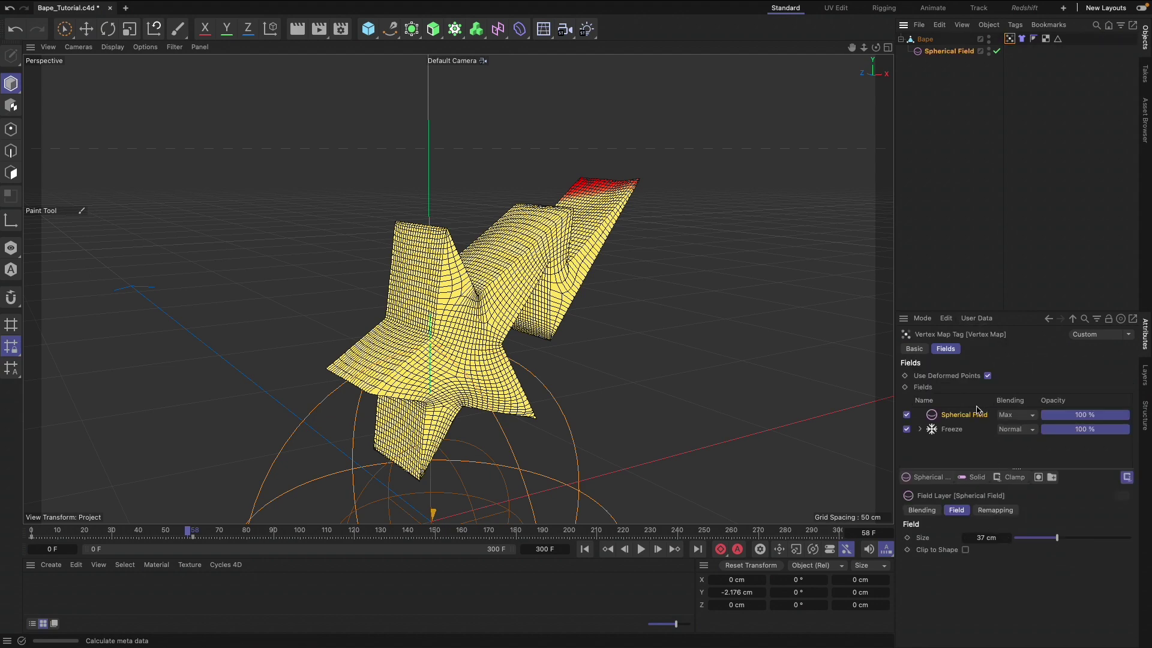
click(952, 430)
double_click(998, 595)
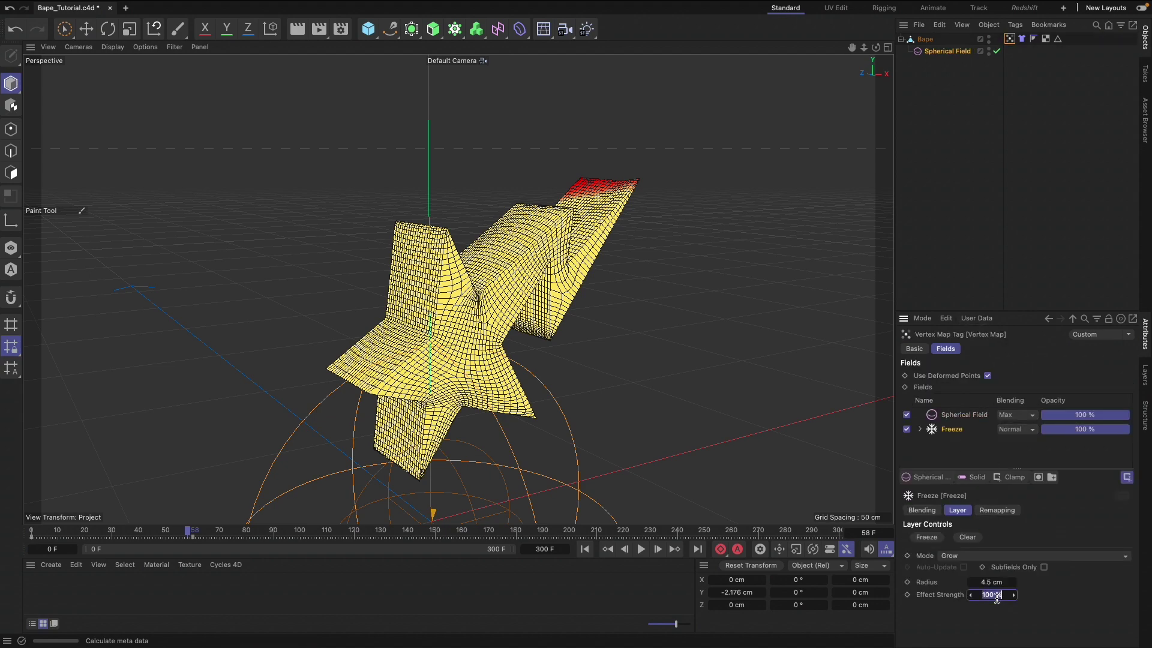
text(65)
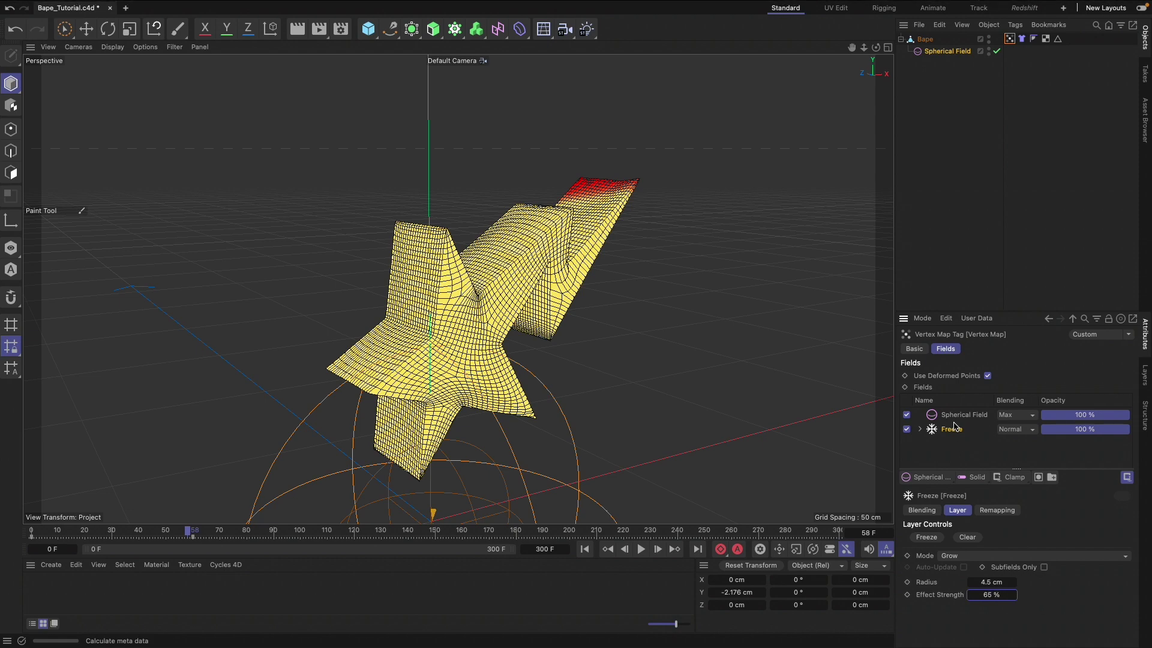
click(953, 429)
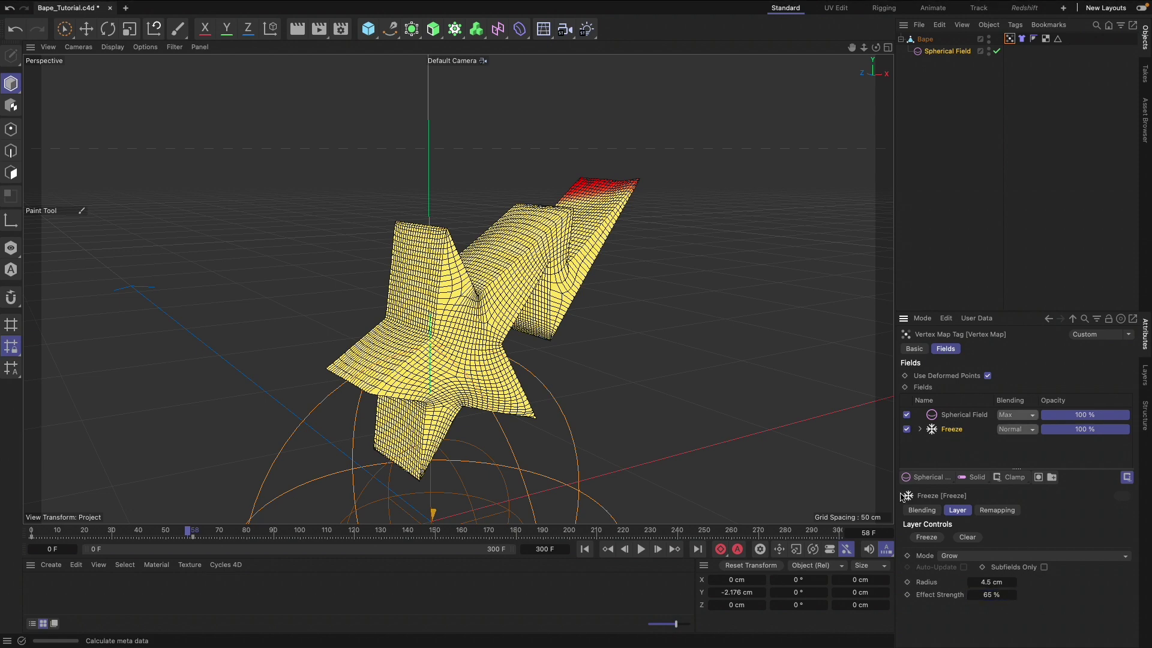
Add a Shader Field and place it below the Spherical Field
click(915, 478)
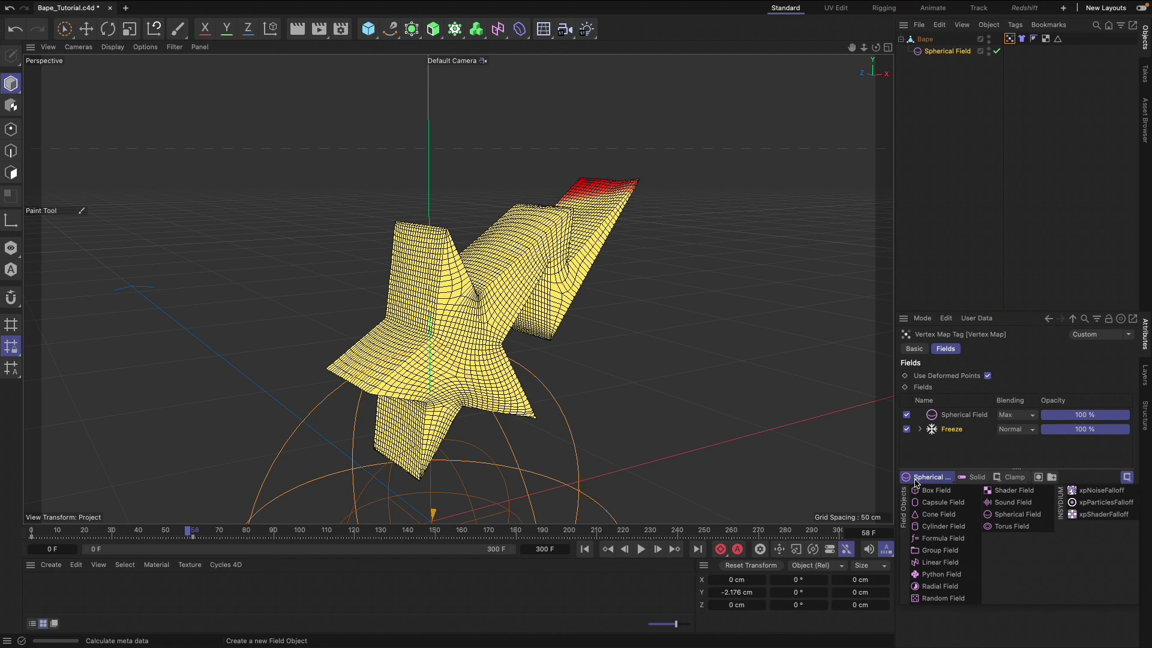
click(1014, 491)
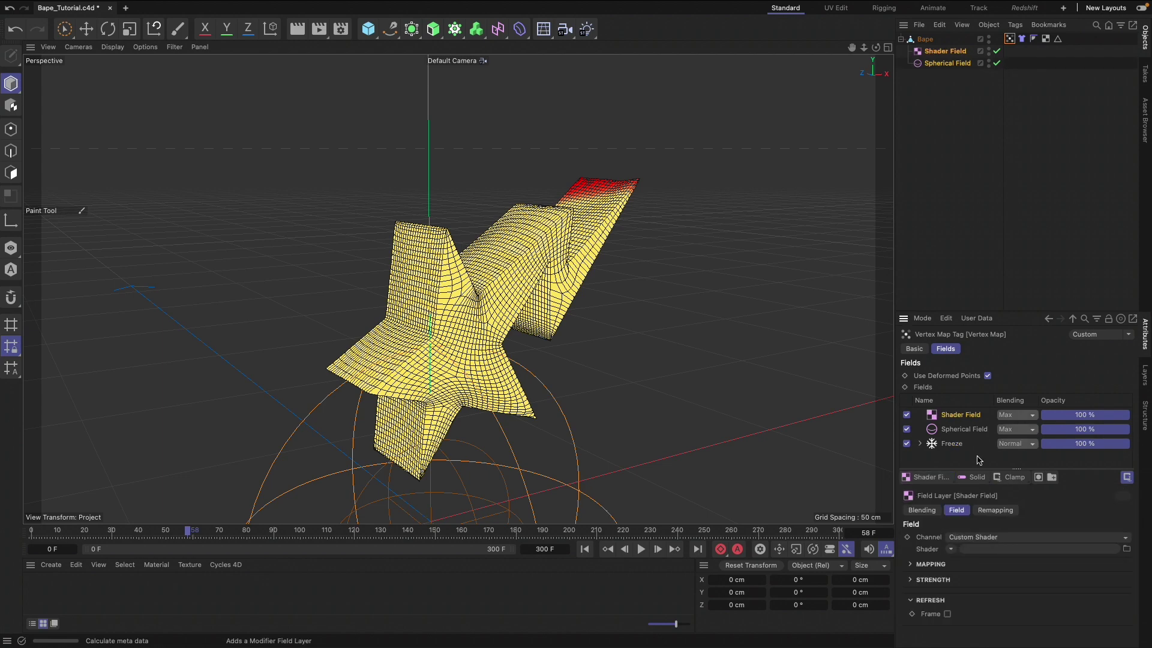
click(959, 432)
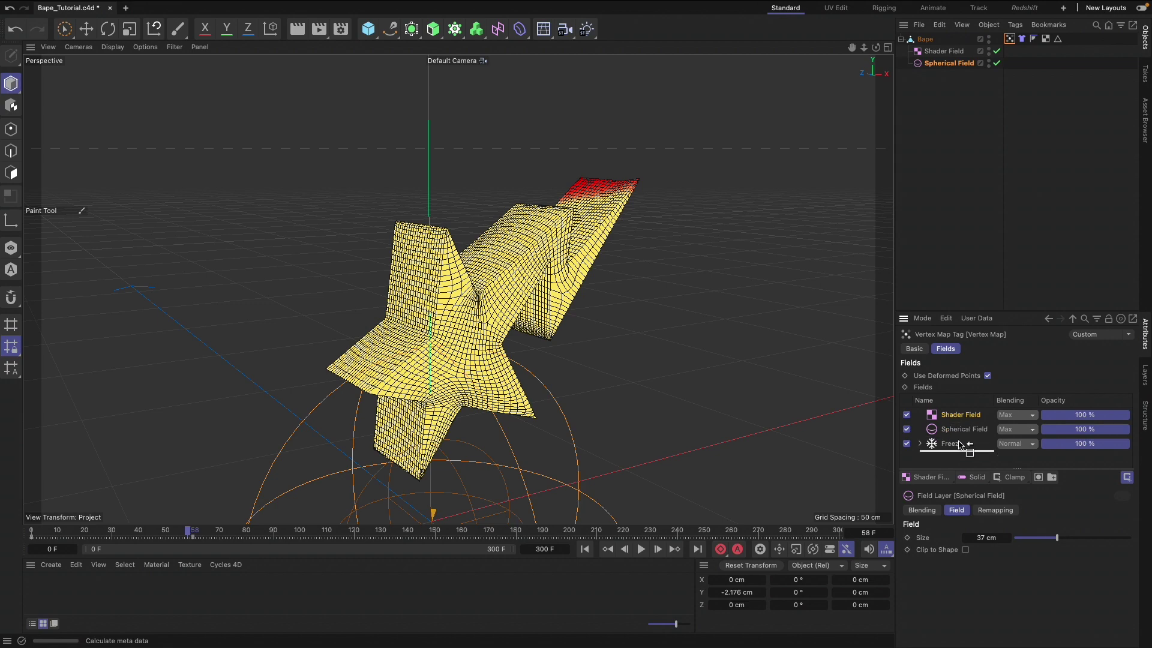
drag(959, 445, 965, 435)
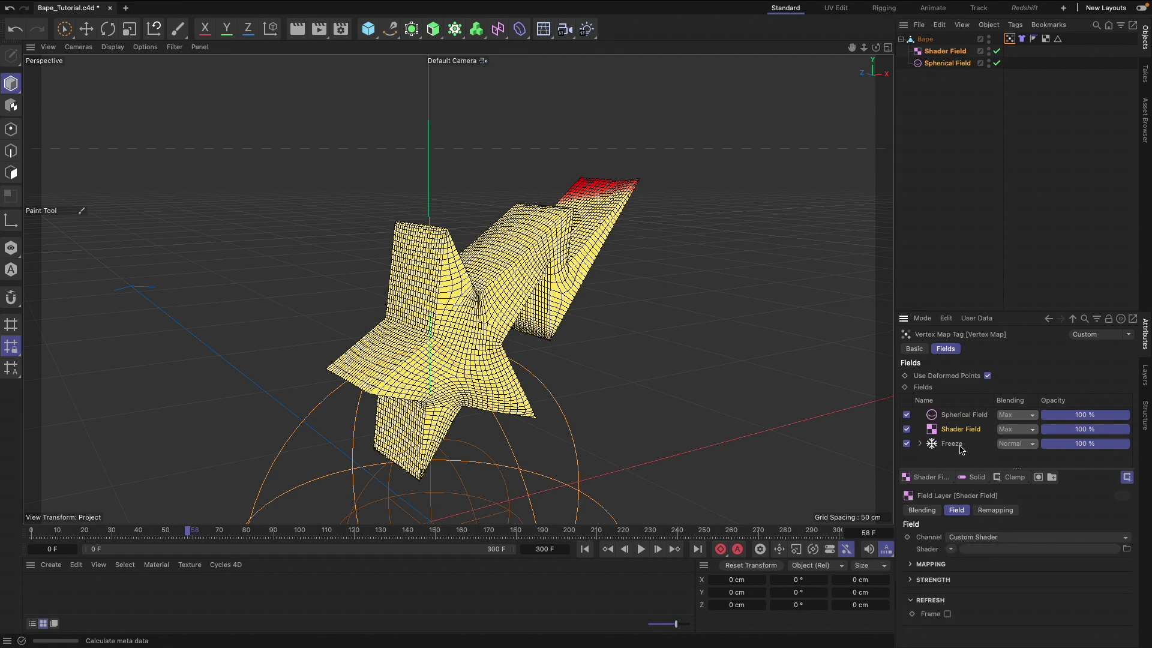
Give the Shader Field a Noise shader of type Electric at 140 % Global Scale
click(951, 549)
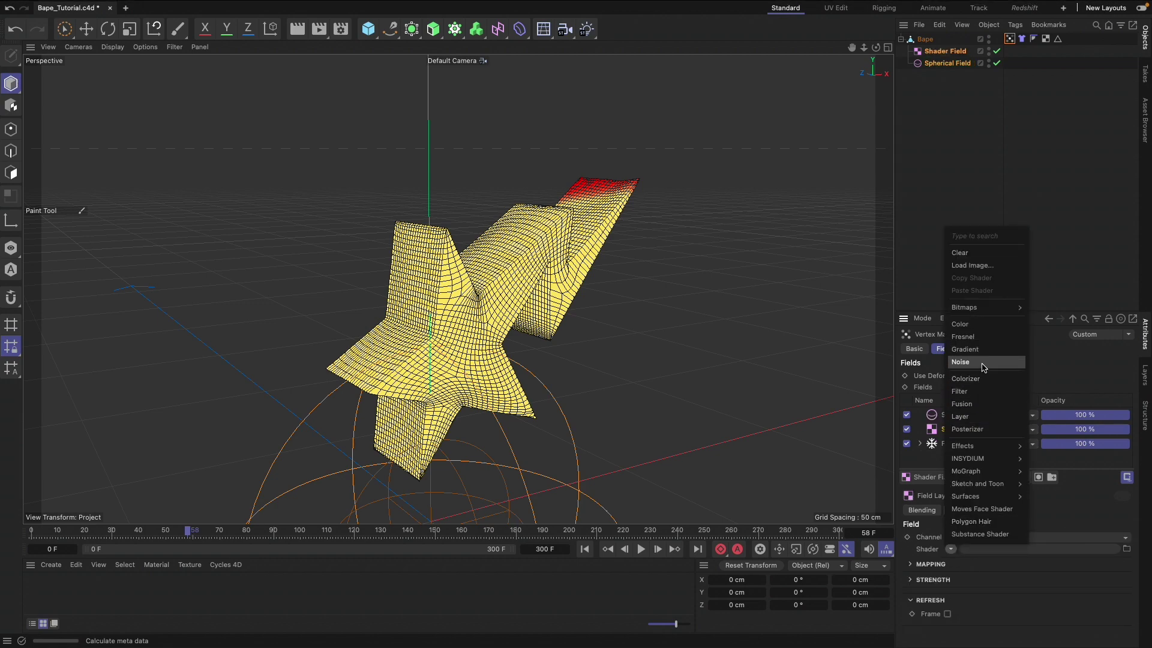
click(984, 363)
click(960, 567)
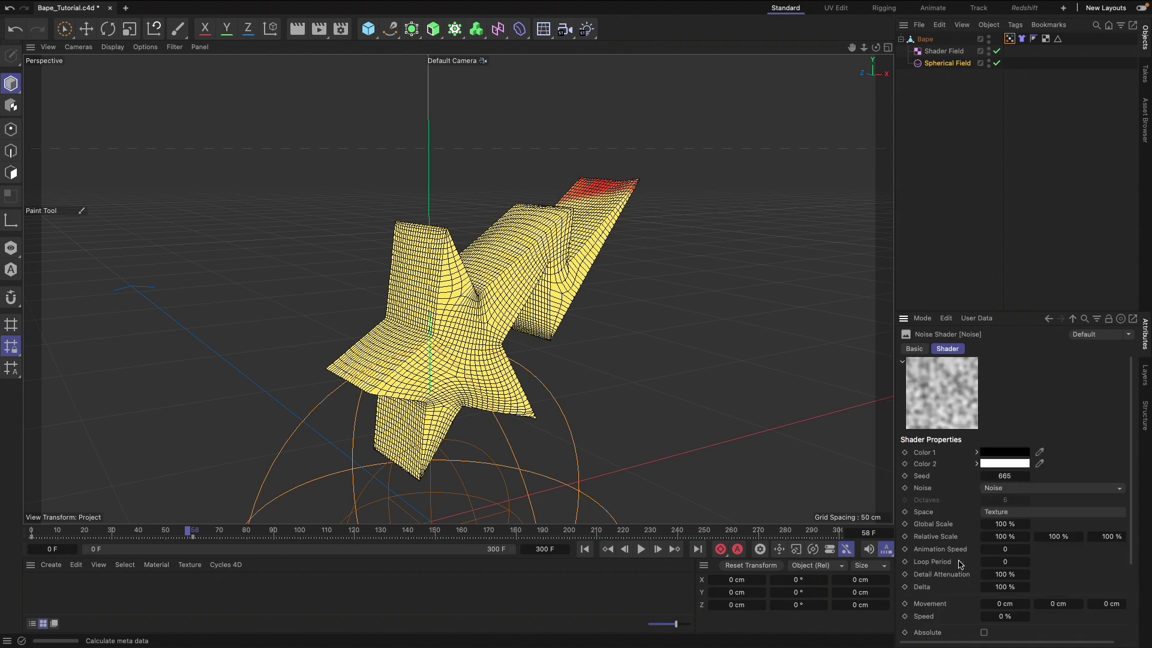
click(1008, 489)
click(1057, 171)
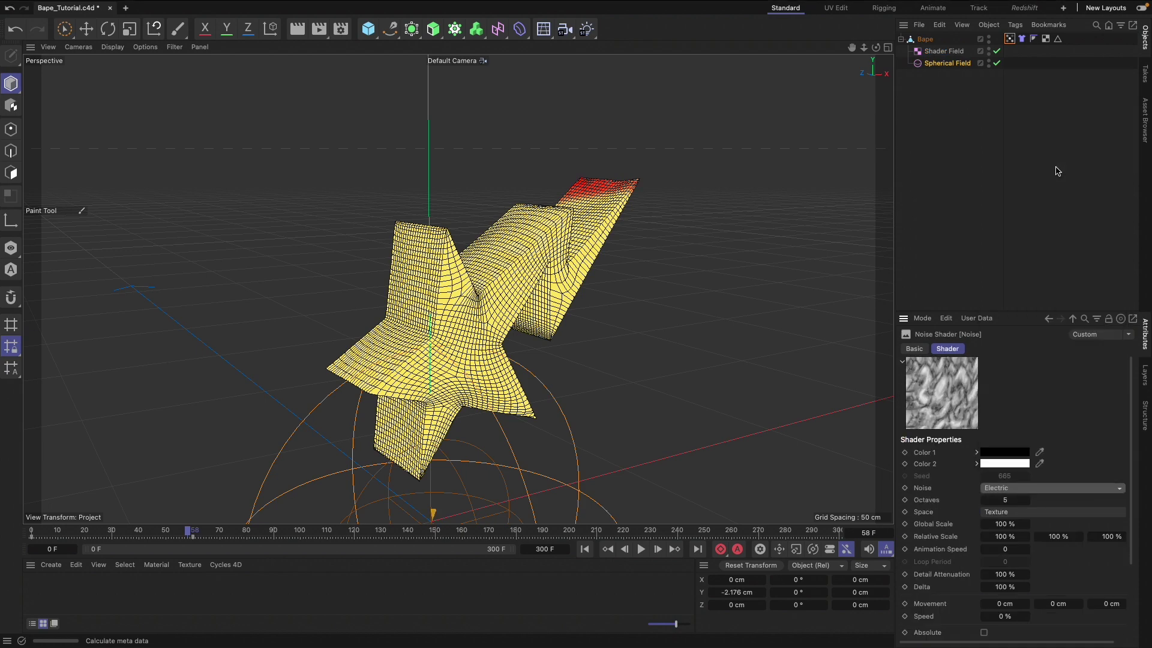
scroll(951, 510, down, 4)
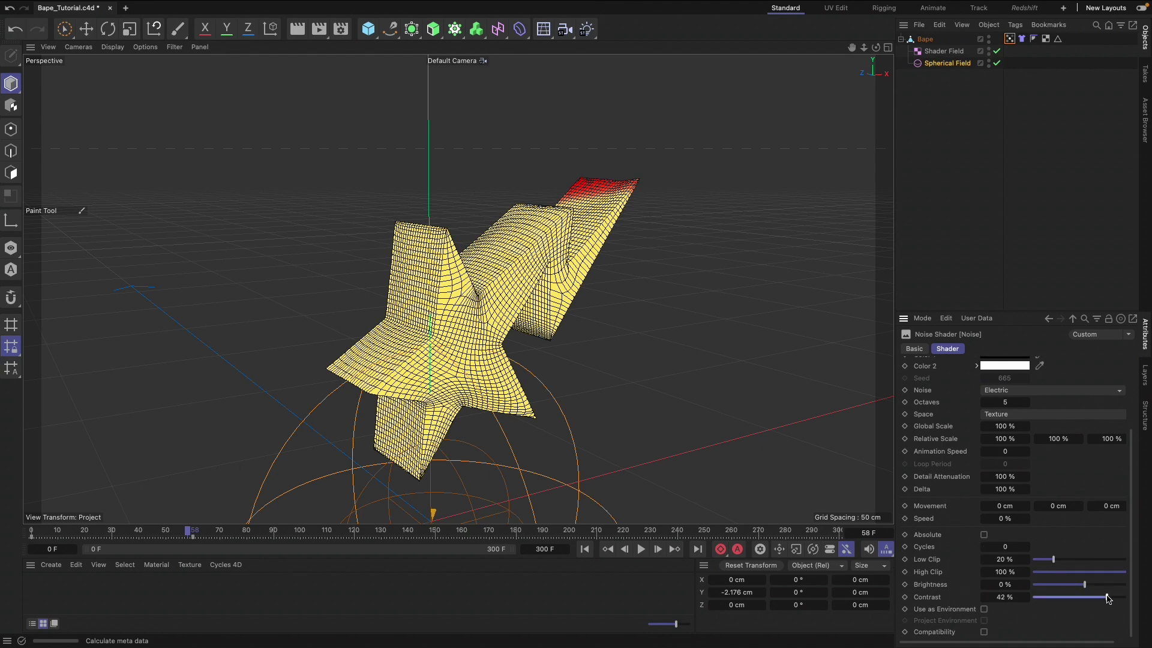
scroll(963, 551, up, 4)
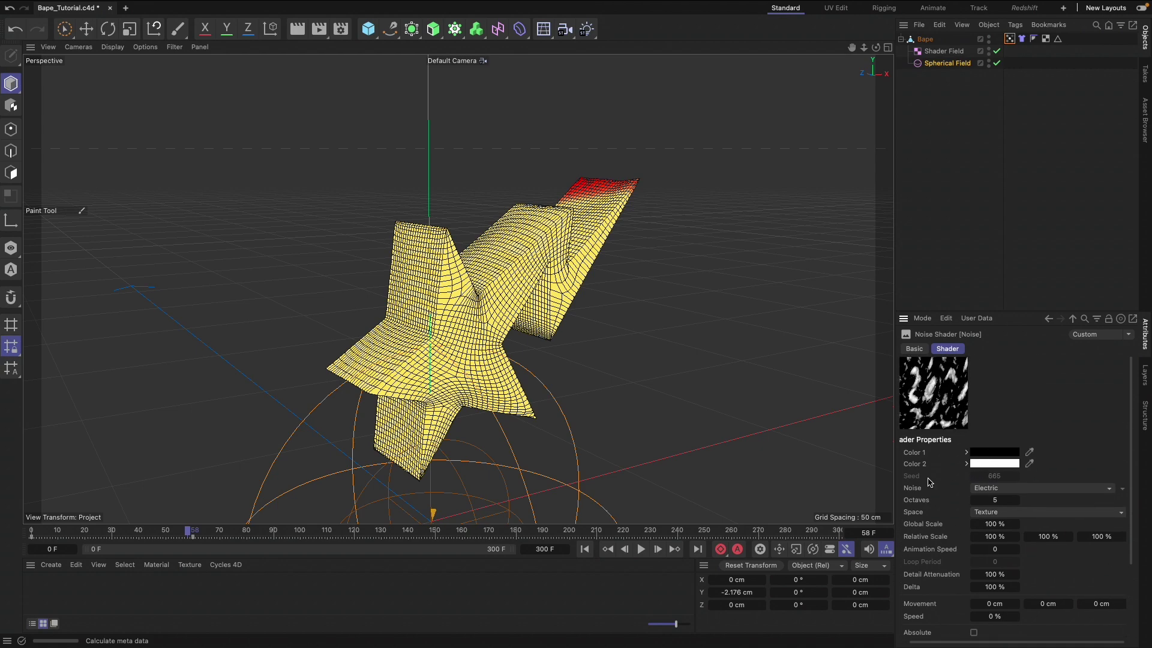
scroll(929, 483, down, 4)
scroll(1001, 519, up, 3)
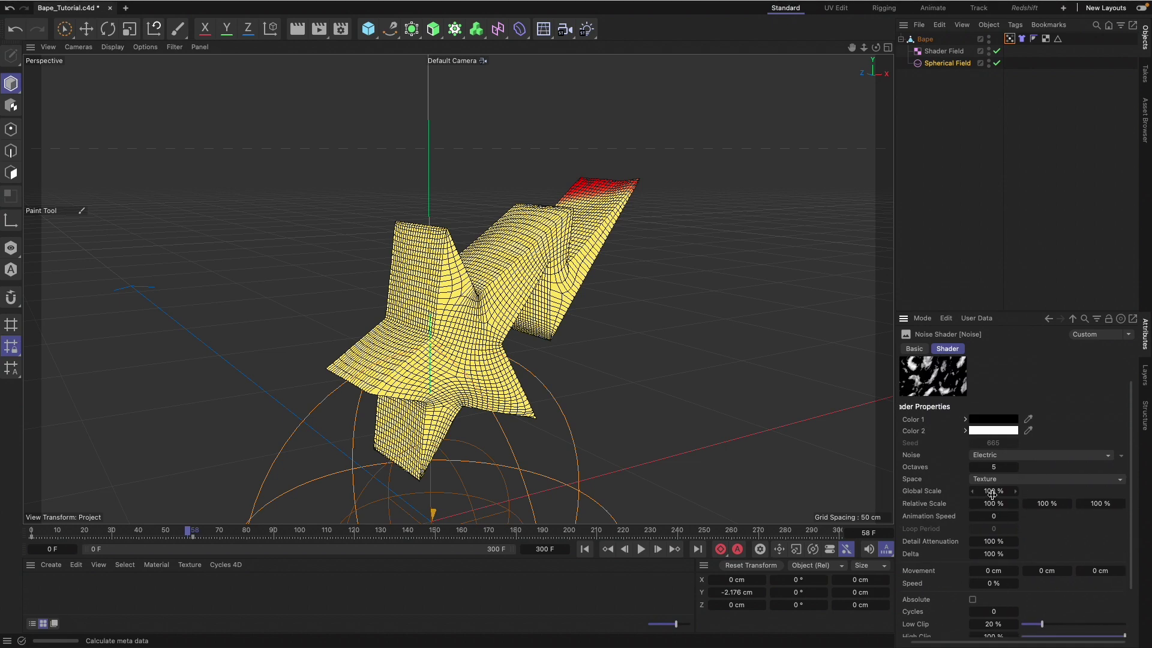
drag(993, 494, 981, 495)
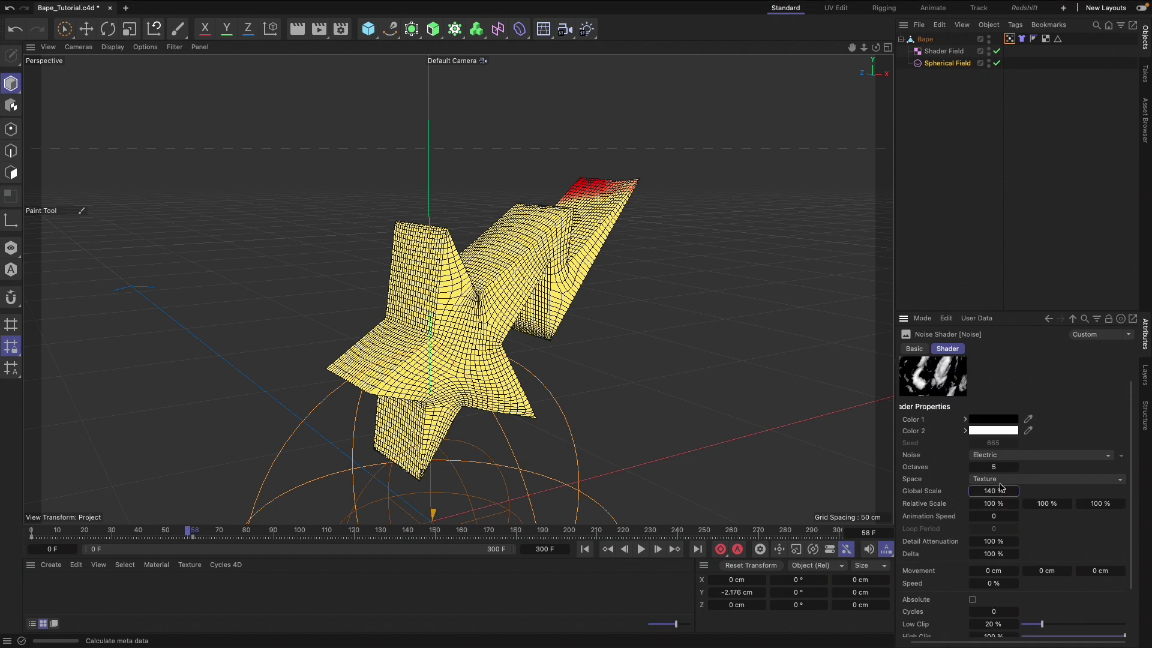
click(1049, 319)
Wrap the noise in a Layer shader and add a second Noise layer set to Sema
click(957, 533)
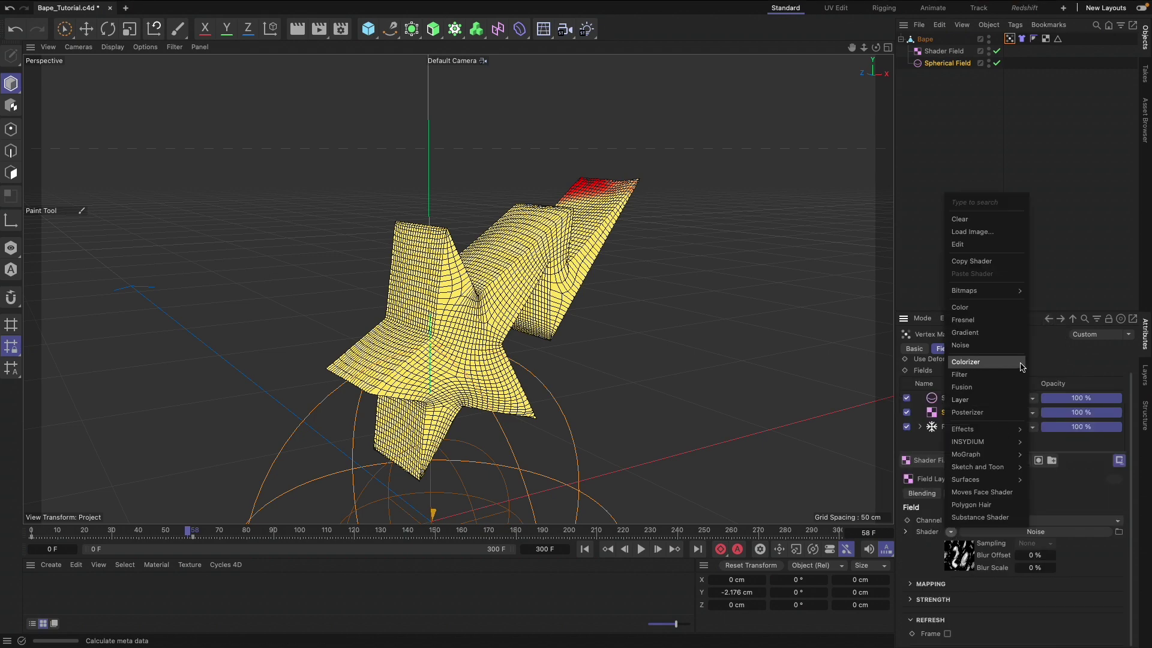
click(1012, 402)
click(962, 563)
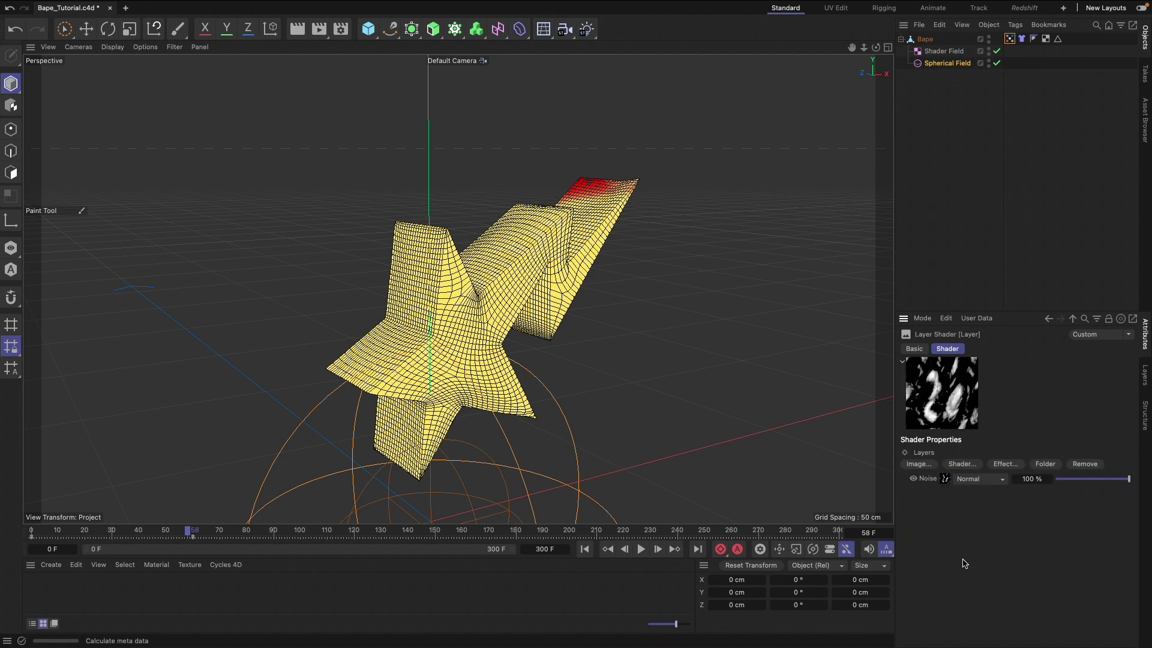
click(974, 469)
click(1016, 445)
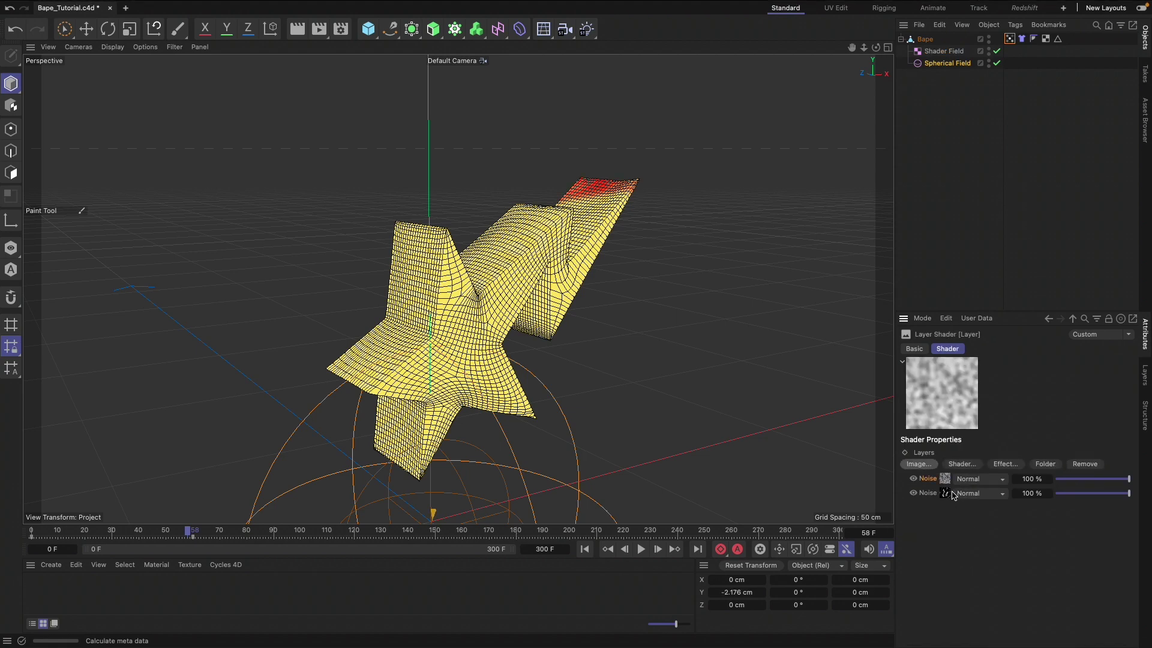
click(953, 492)
click(1035, 488)
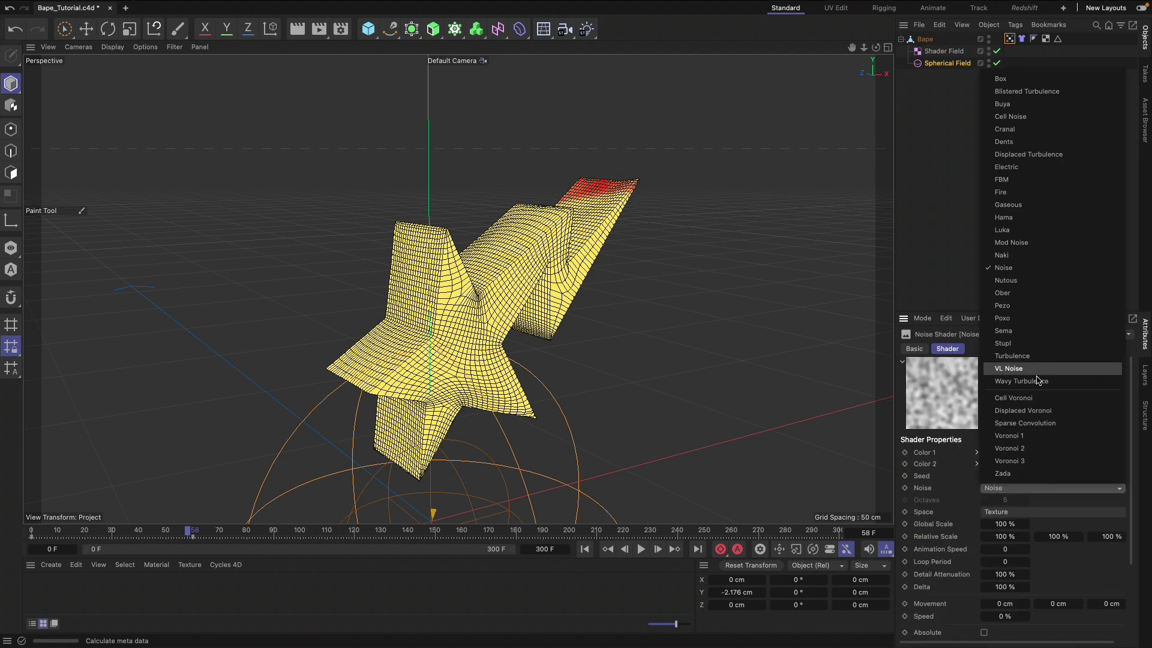
click(1020, 330)
click(1049, 319)
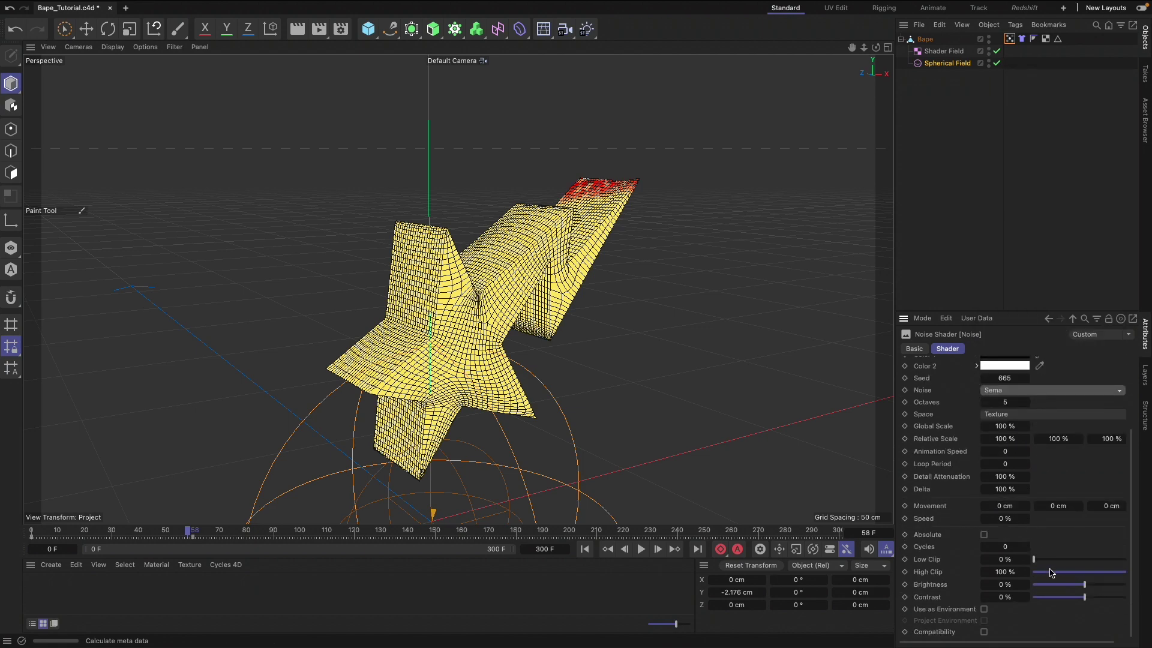
click(1060, 321)
click(1049, 319)
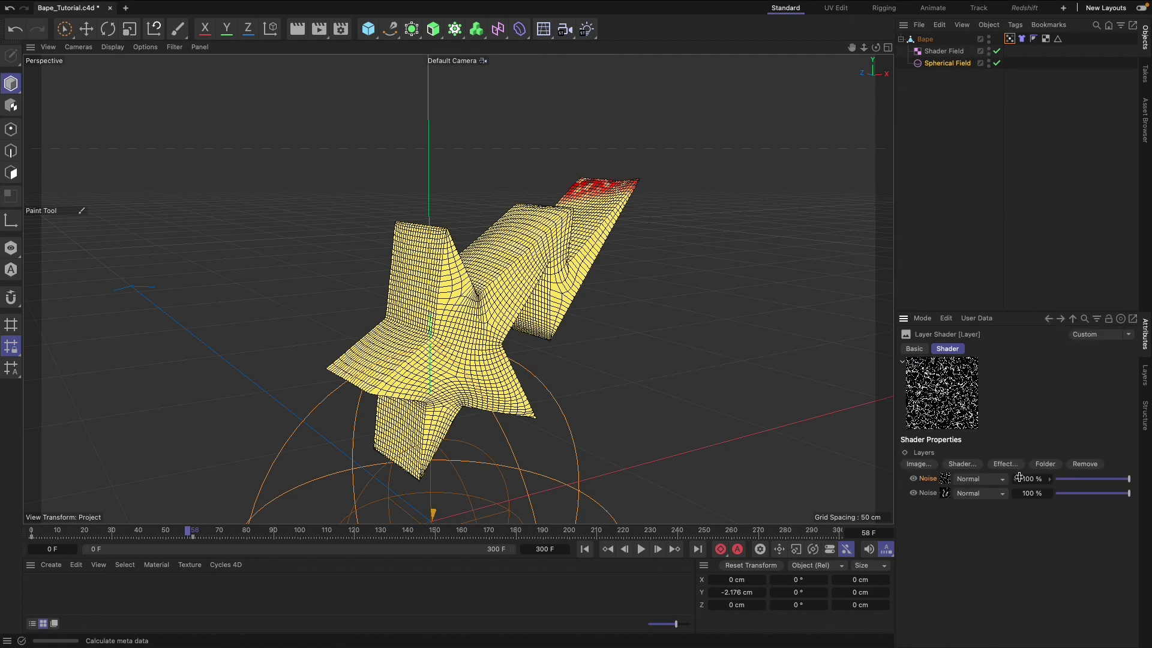
Set the top Noise layer to Multiply blending at about 94 % opacity
click(1000, 479)
click(999, 216)
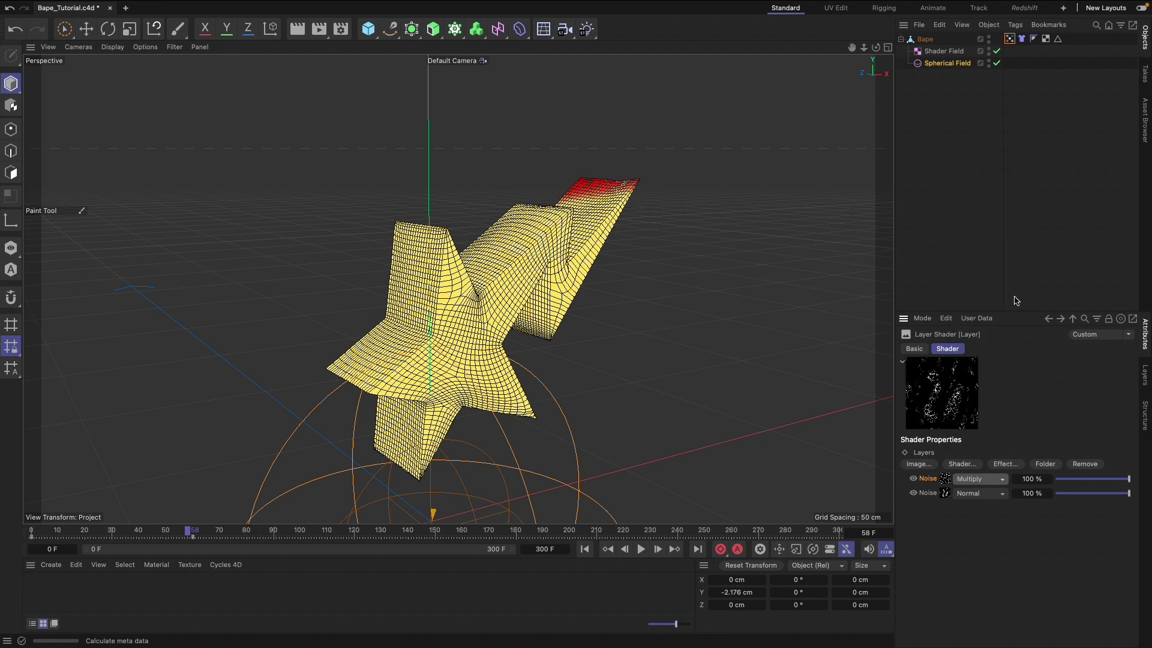
click(1111, 480)
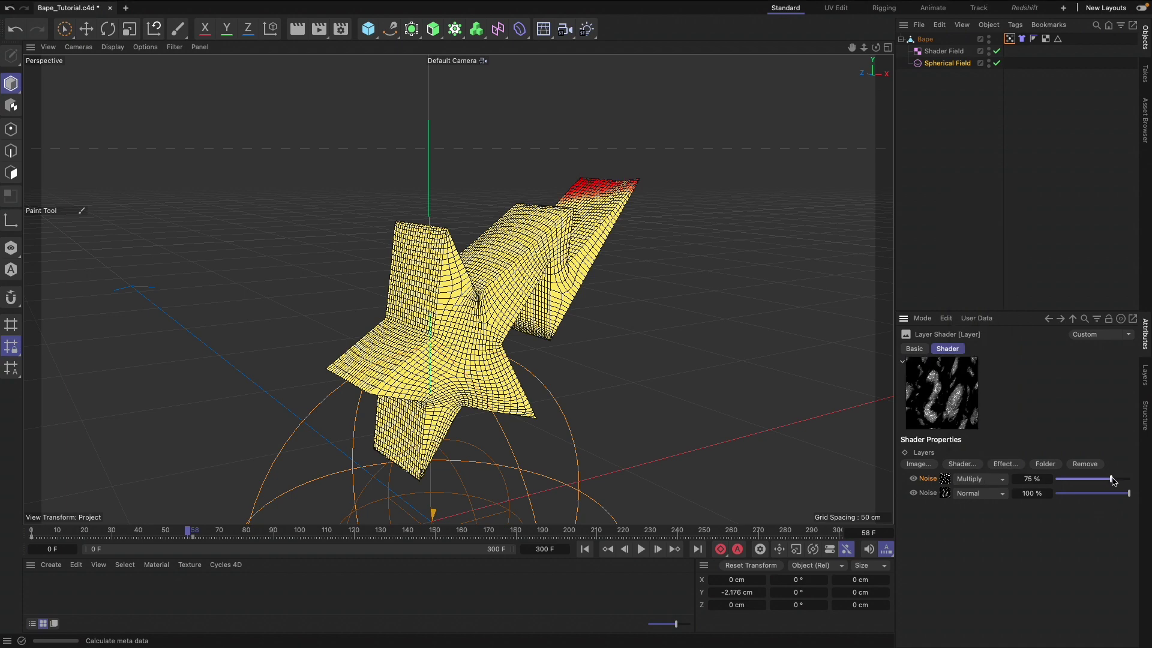
drag(1122, 480, 1125, 482)
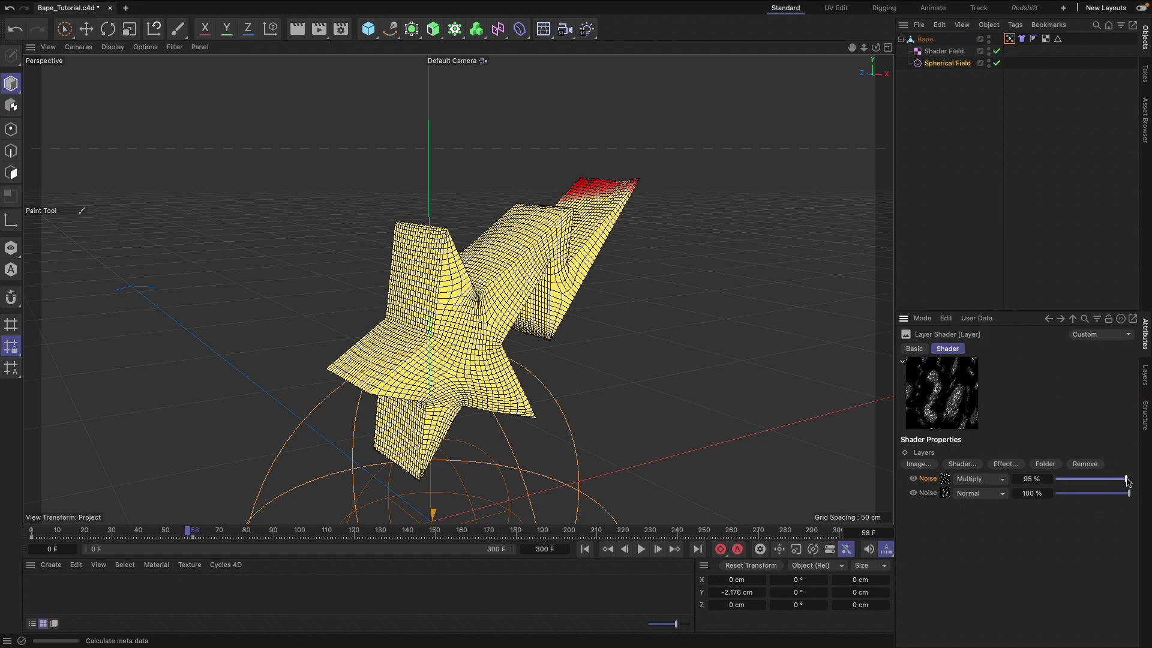
Set the Shader Field layer's blending to Overlay in the vertex map
click(1048, 319)
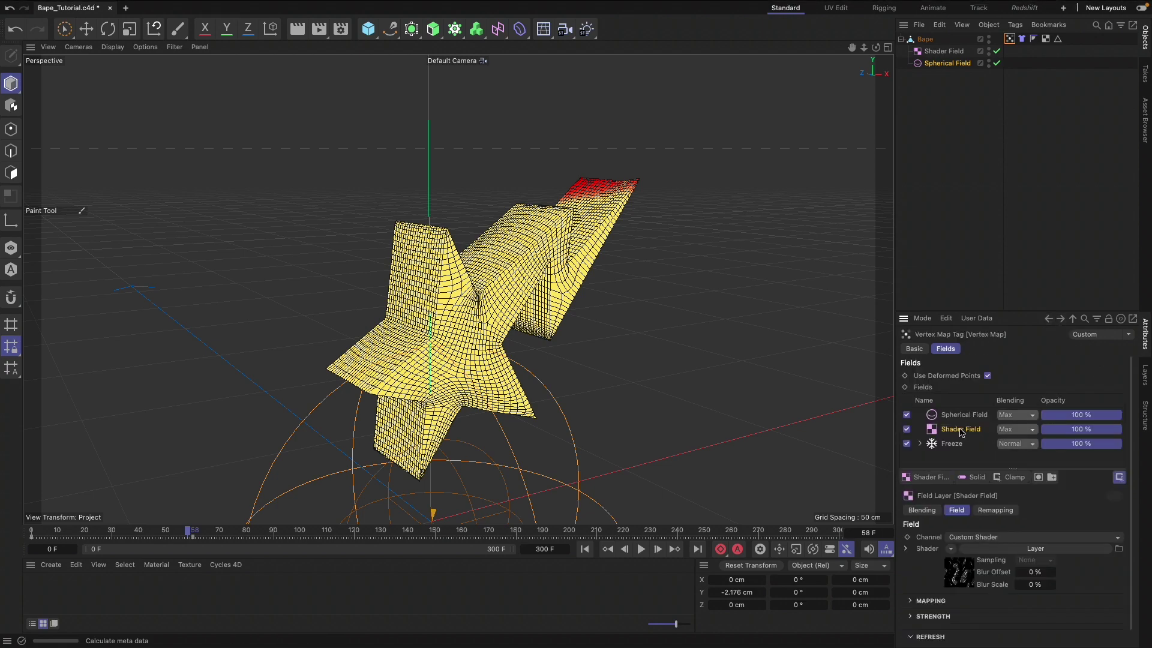
click(1008, 430)
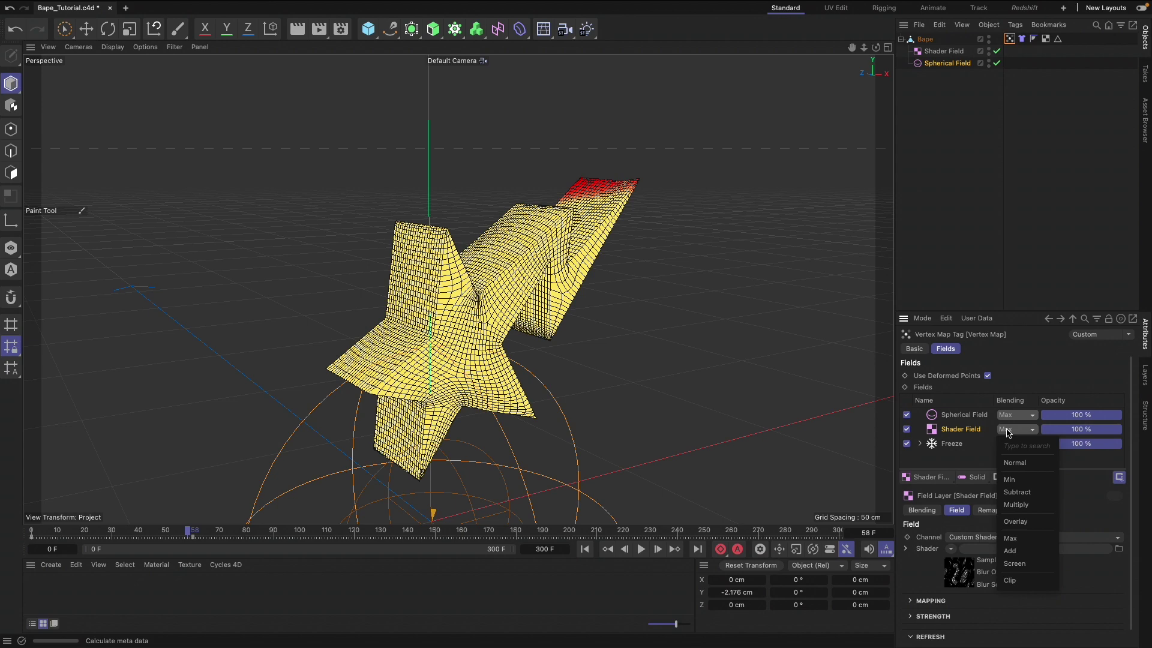
click(1021, 523)
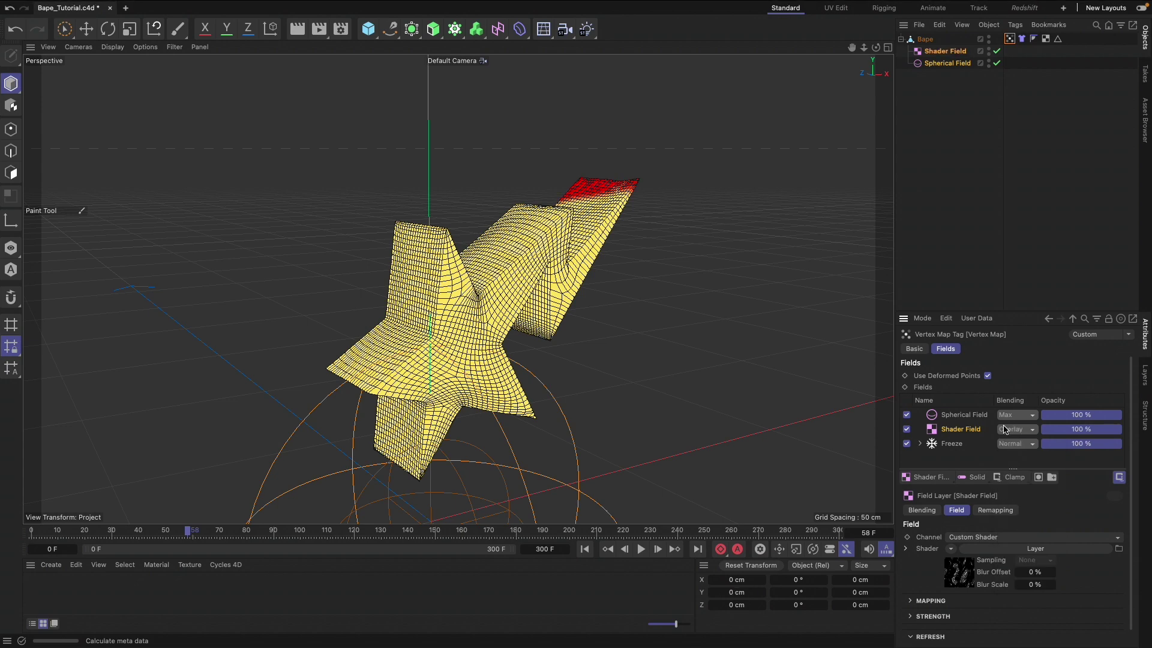
Play the animation from frame 0, then stop and rewind to the start
click(585, 549)
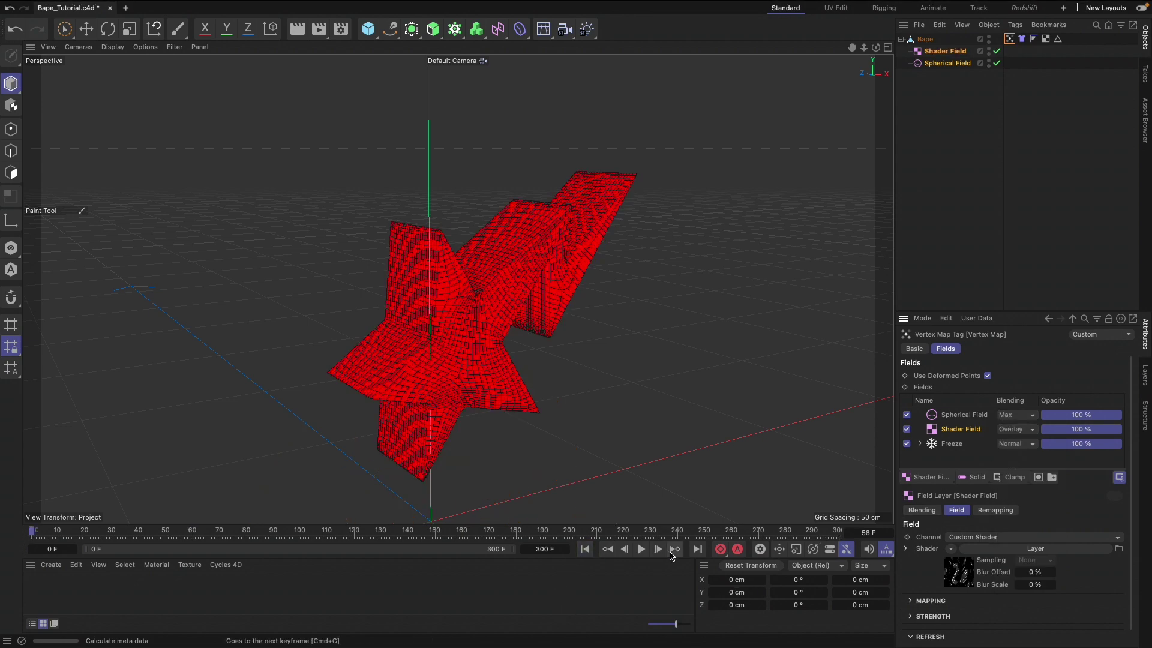
click(641, 549)
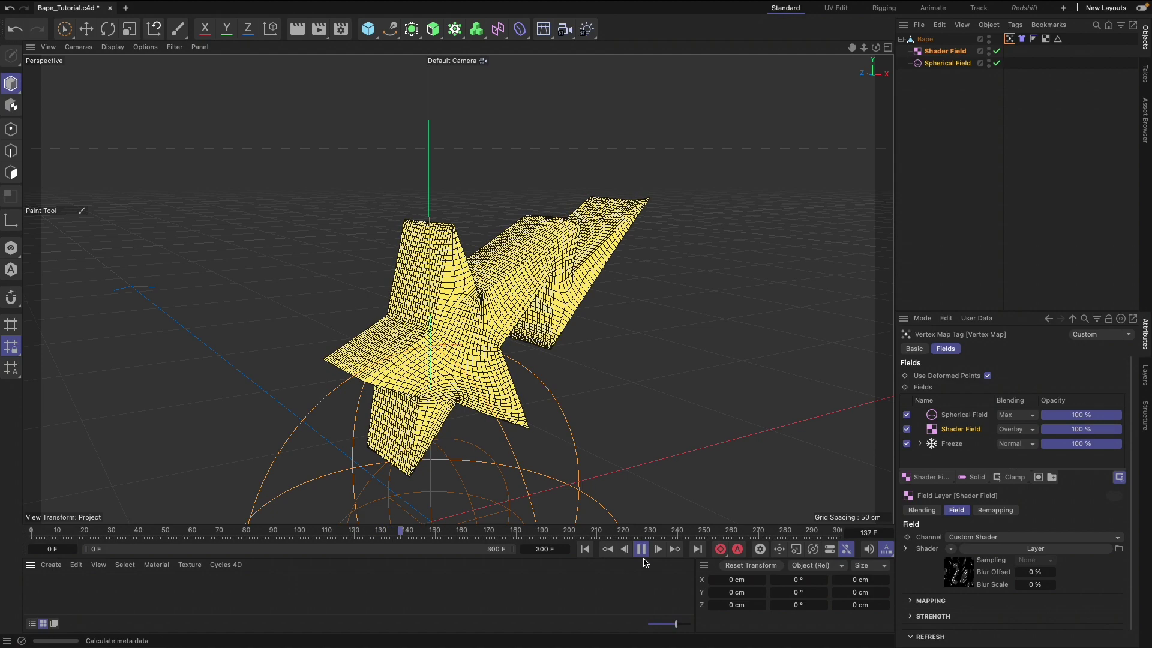
click(641, 549)
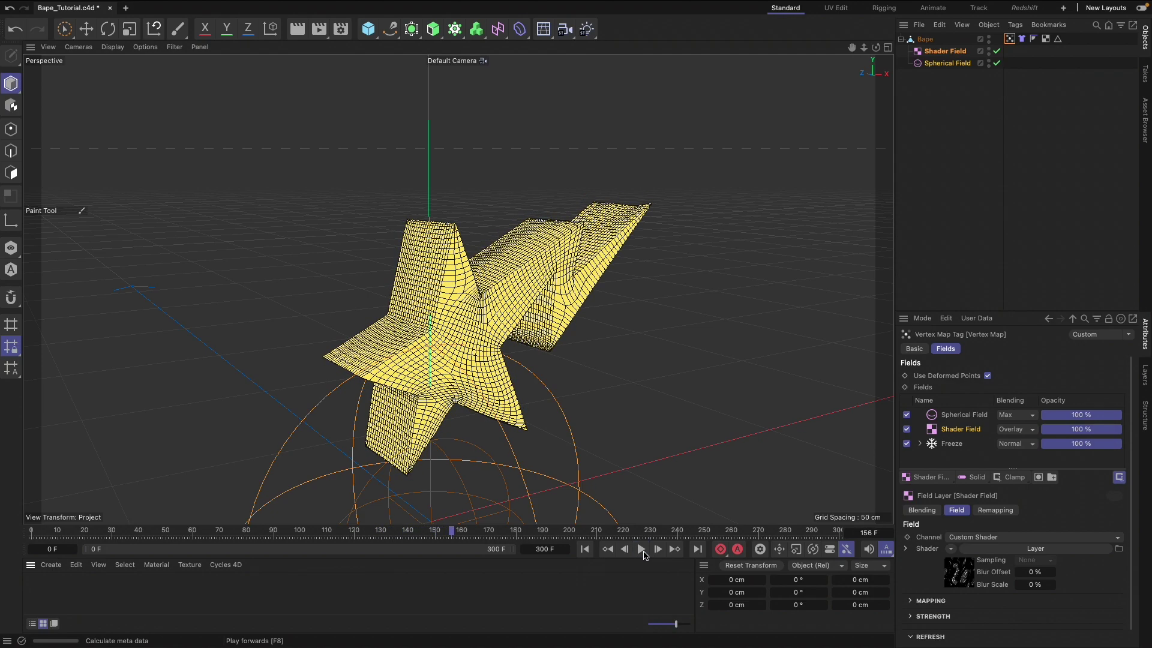
click(584, 549)
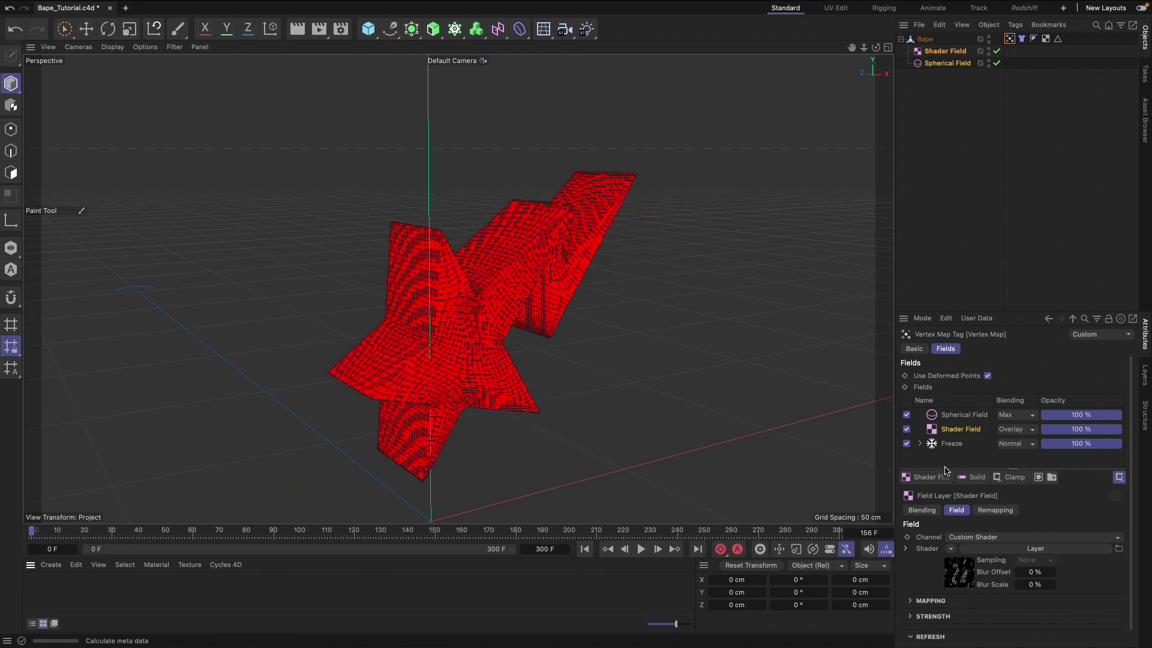
Add a Delay modifier layer with Max blending in Spring mode
click(1002, 478)
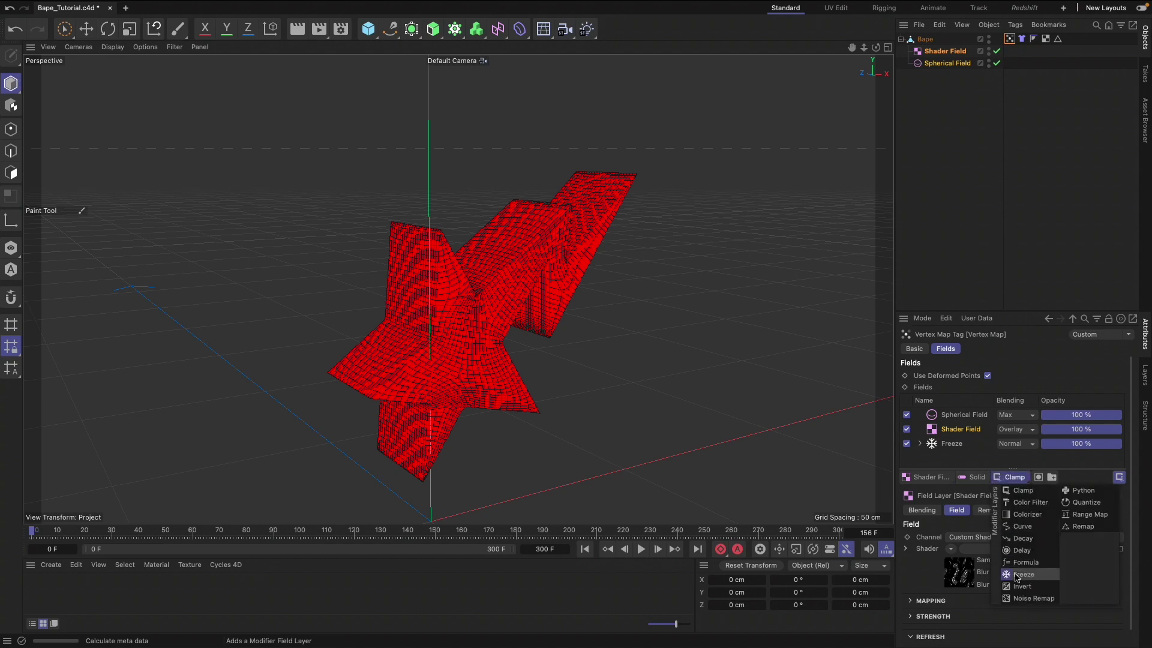
click(1021, 550)
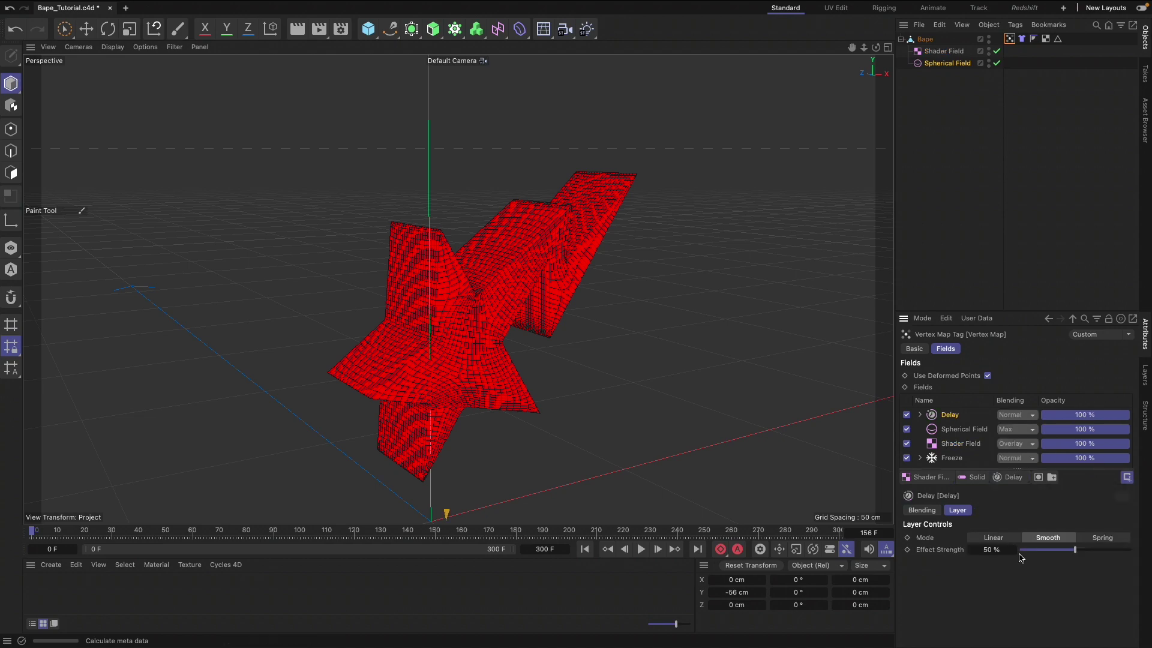
click(1017, 415)
click(1028, 523)
click(1102, 538)
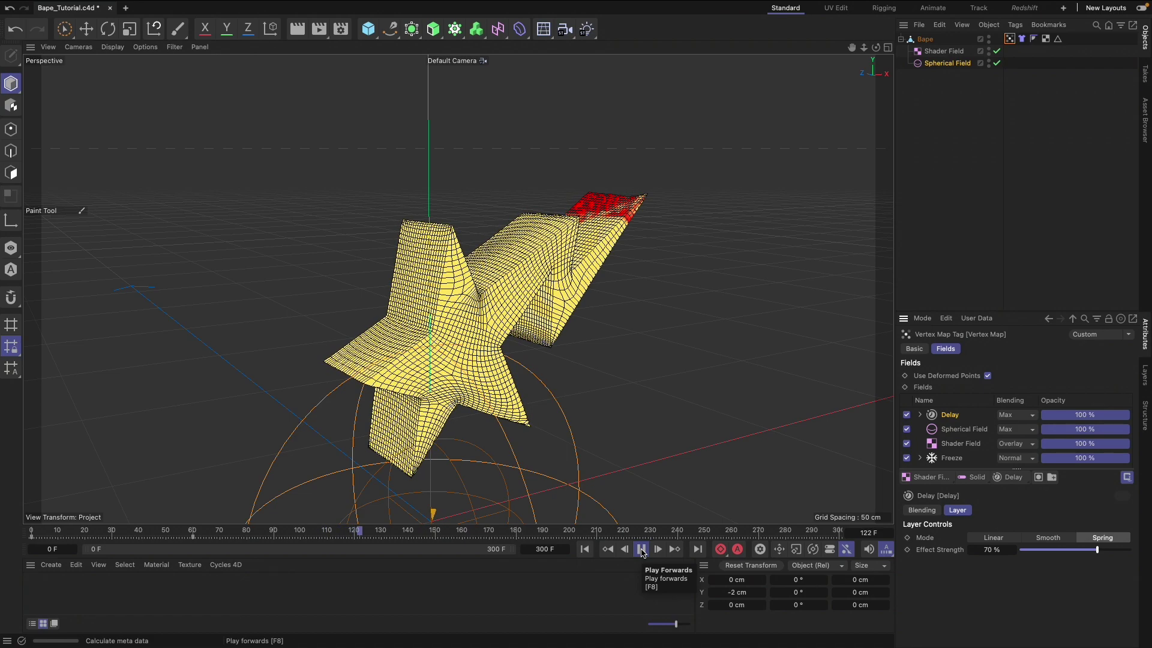
Switch the Delay layer to Smooth mode and move it below Spherical Field
click(642, 550)
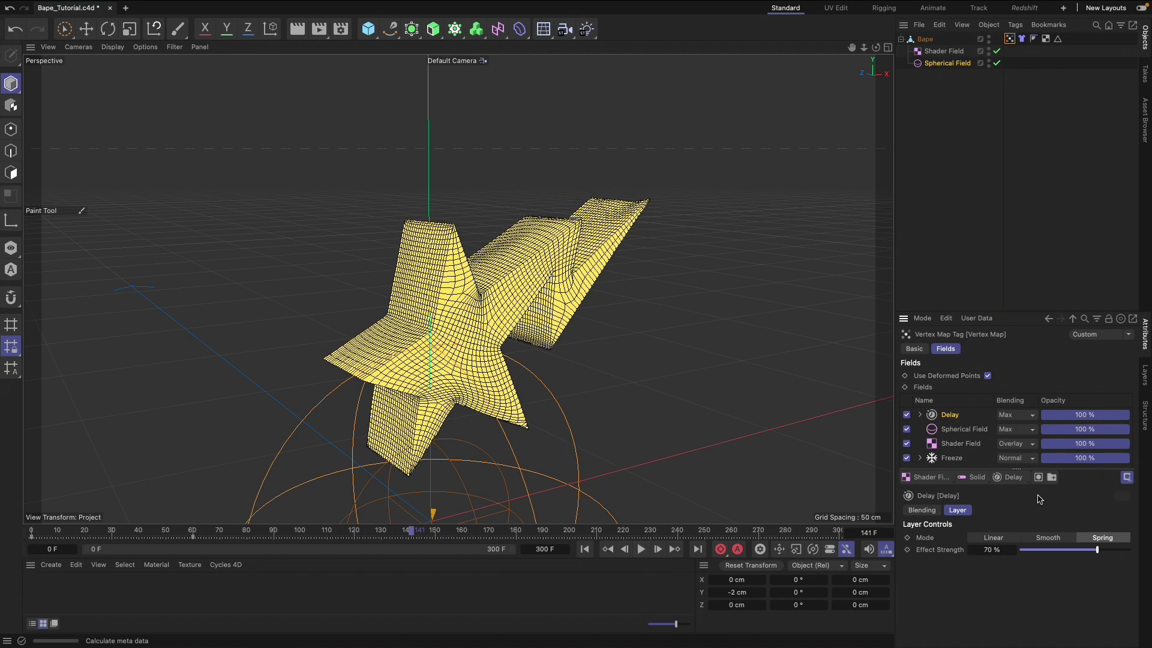
click(1060, 538)
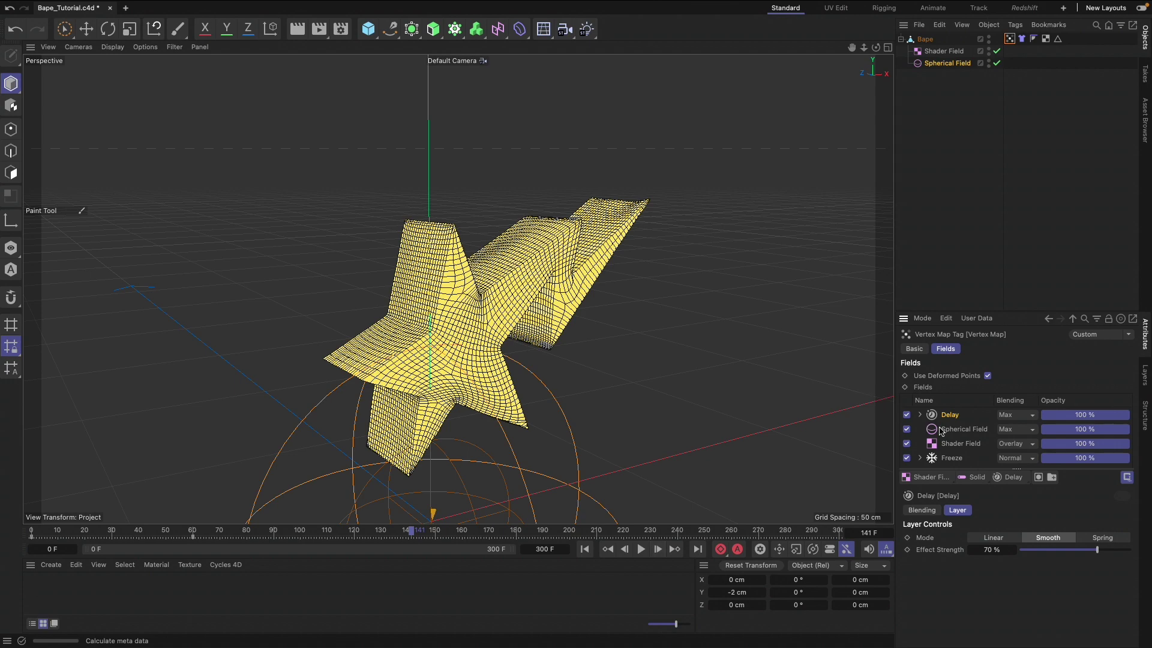
drag(951, 417, 939, 437)
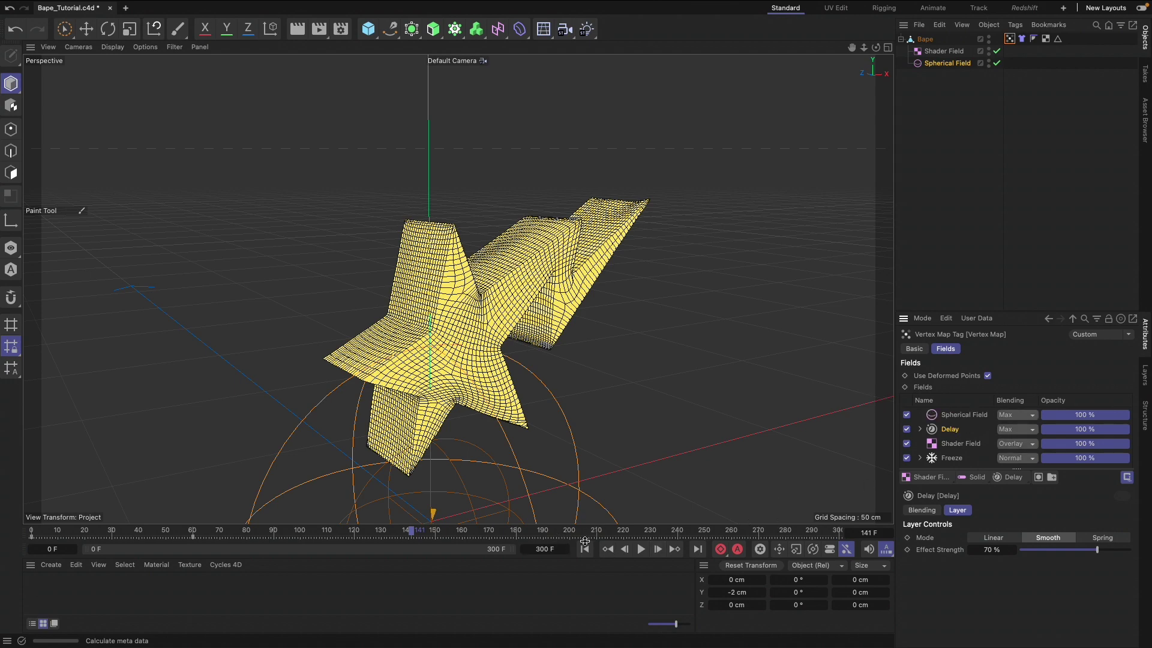
Replay the animation from the start, then pause and rewind to frame 0
click(585, 549)
click(642, 549)
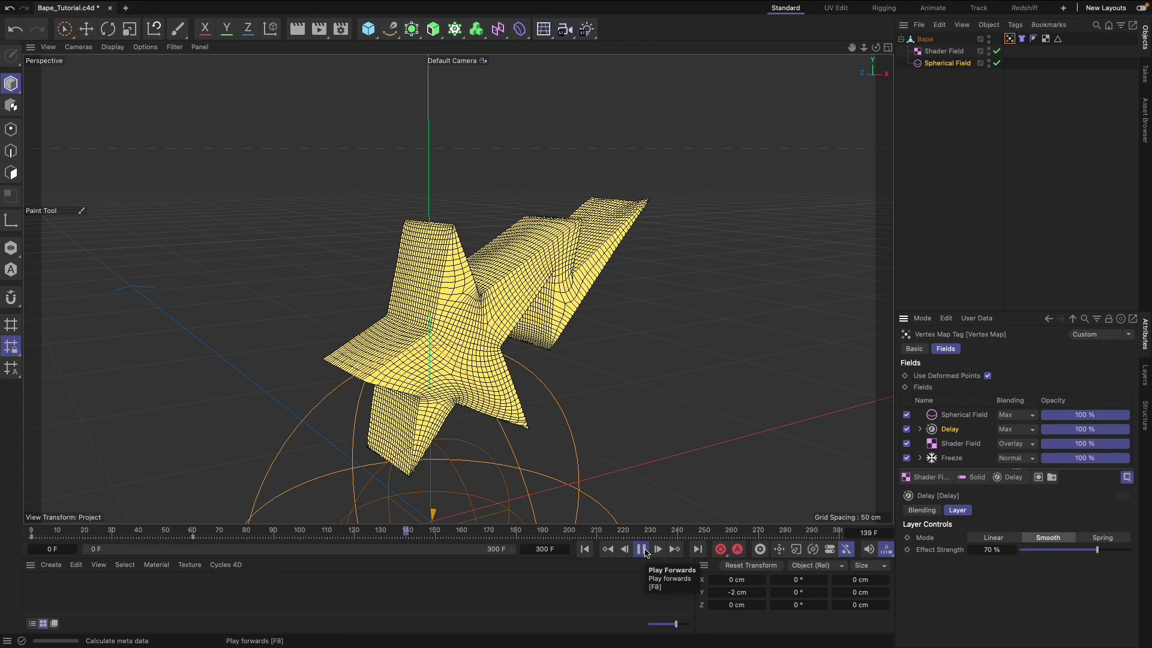
click(642, 549)
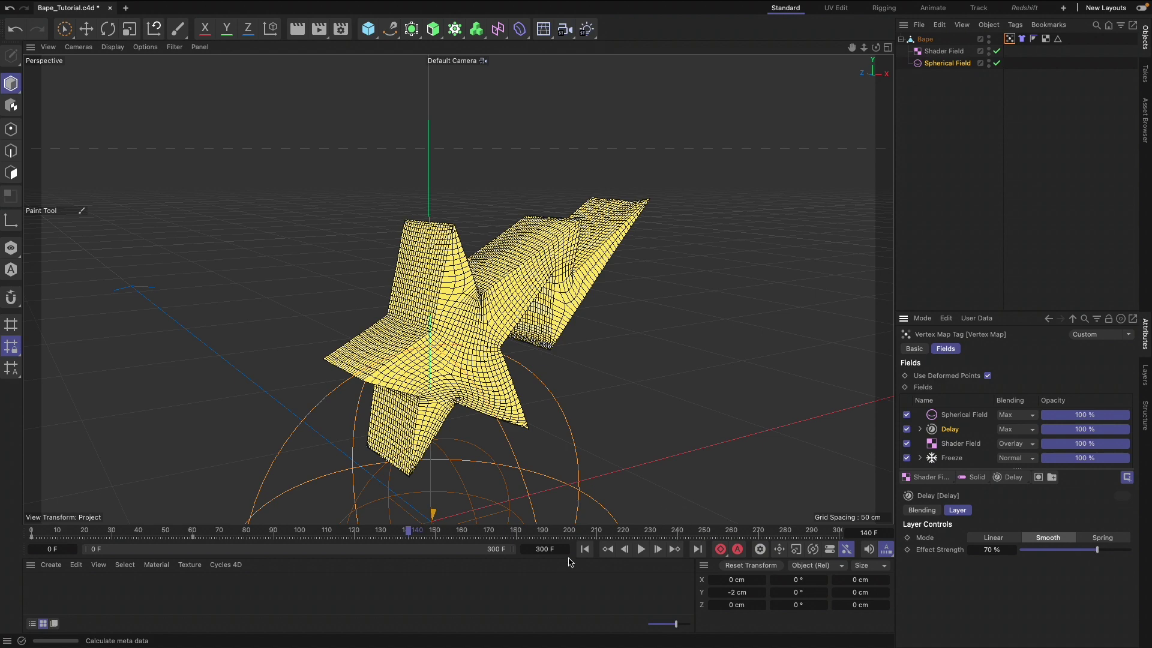
click(585, 550)
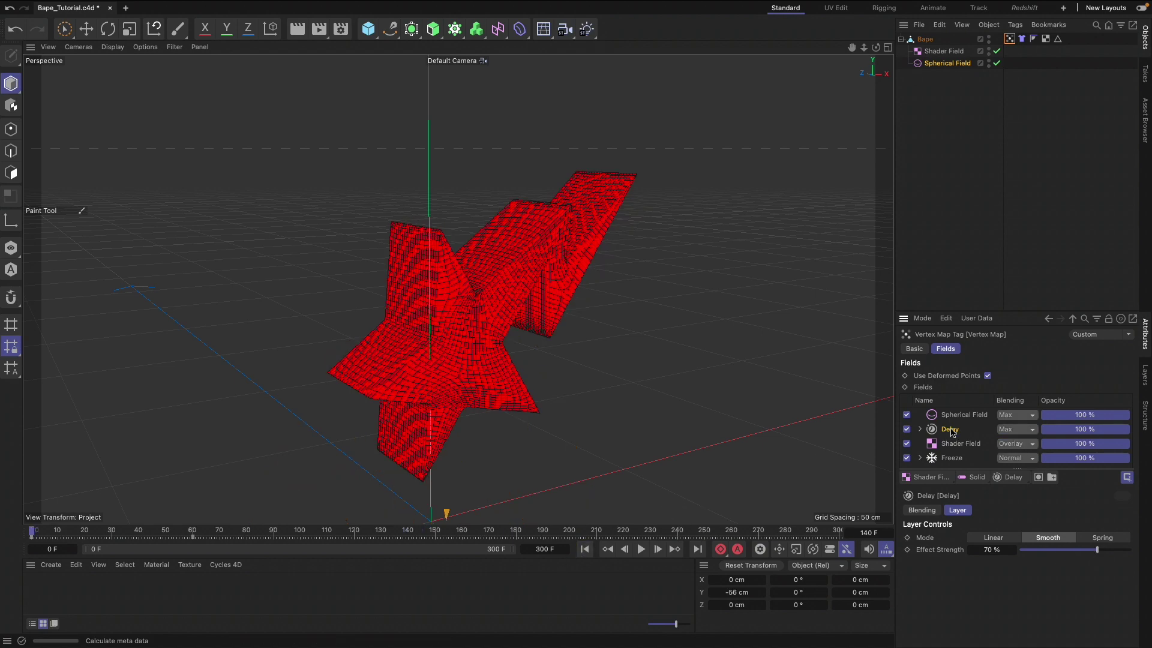
Set the Delay layer back to Spring mode with Overlay blending, below Spherical Field
drag(956, 413, 956, 414)
click(1107, 539)
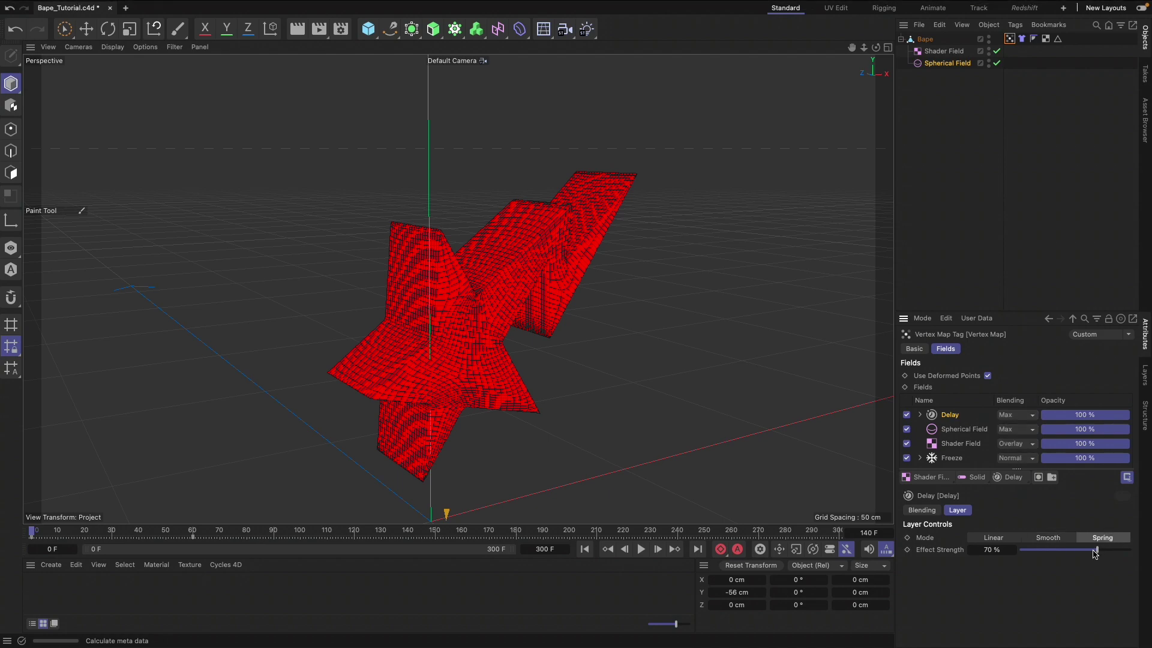
drag(950, 420, 958, 441)
click(1018, 430)
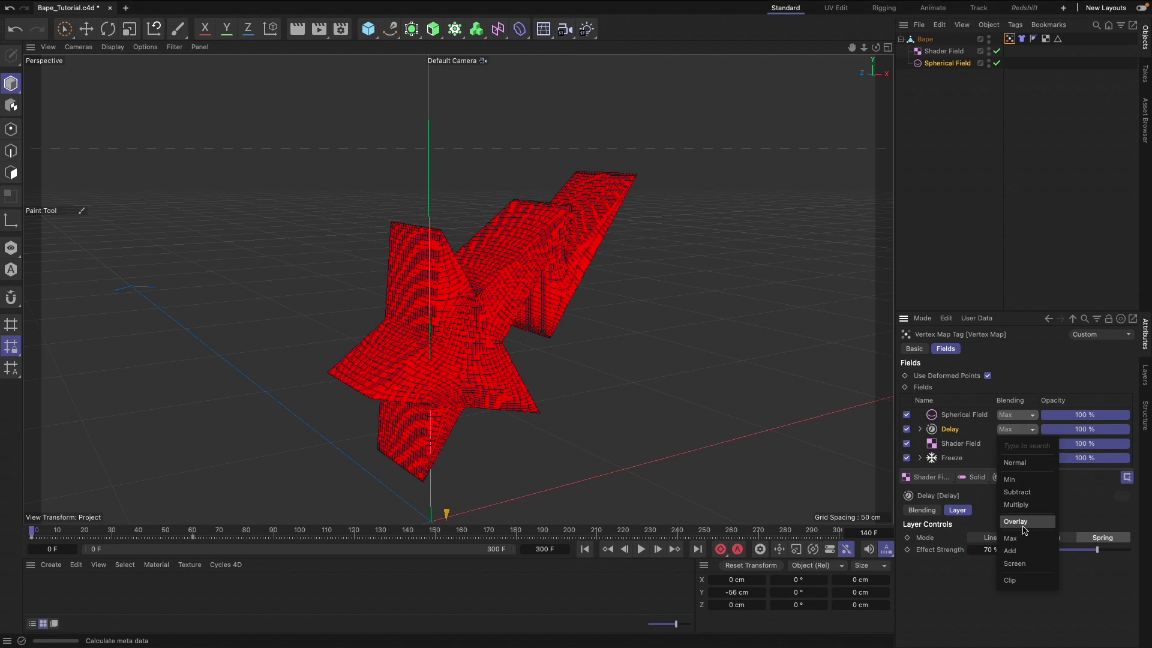
click(1023, 527)
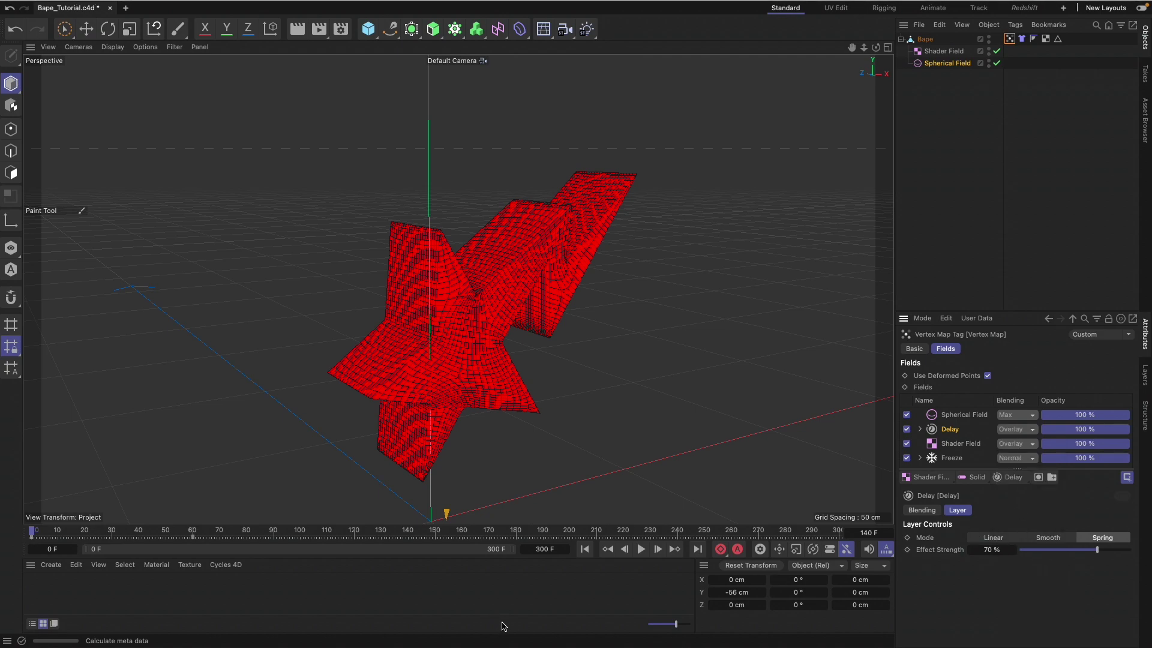
Preview the growth animation, then view the Freeze layer's Grow mode, 4.5 cm radius, 65 % strength
click(638, 553)
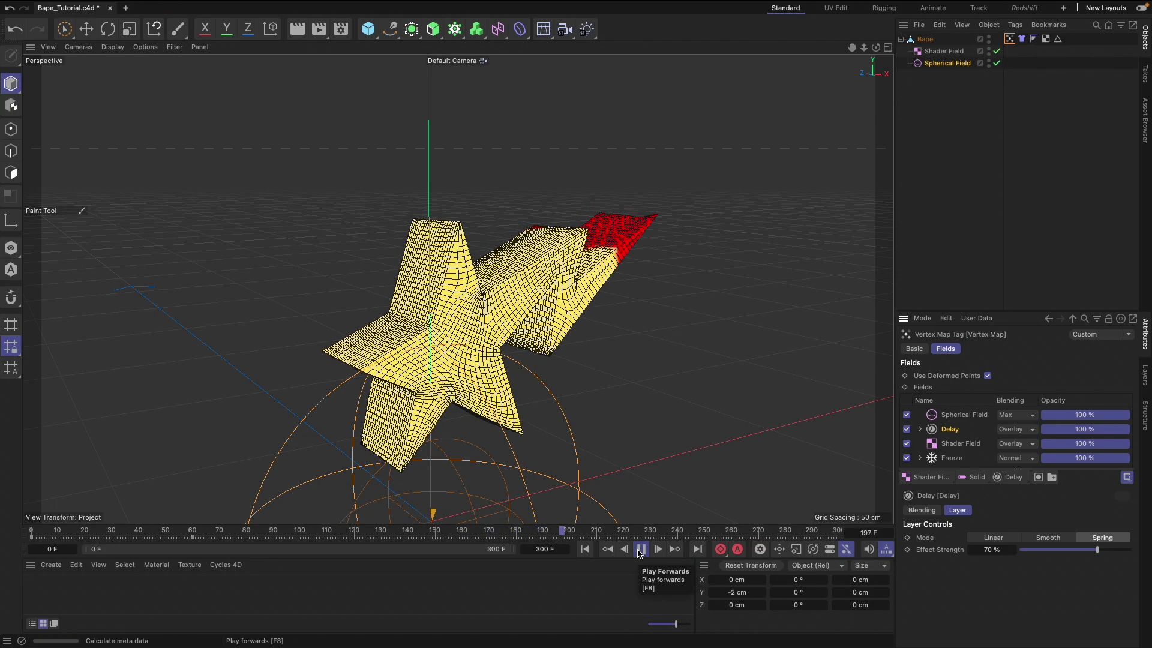
click(641, 551)
click(951, 458)
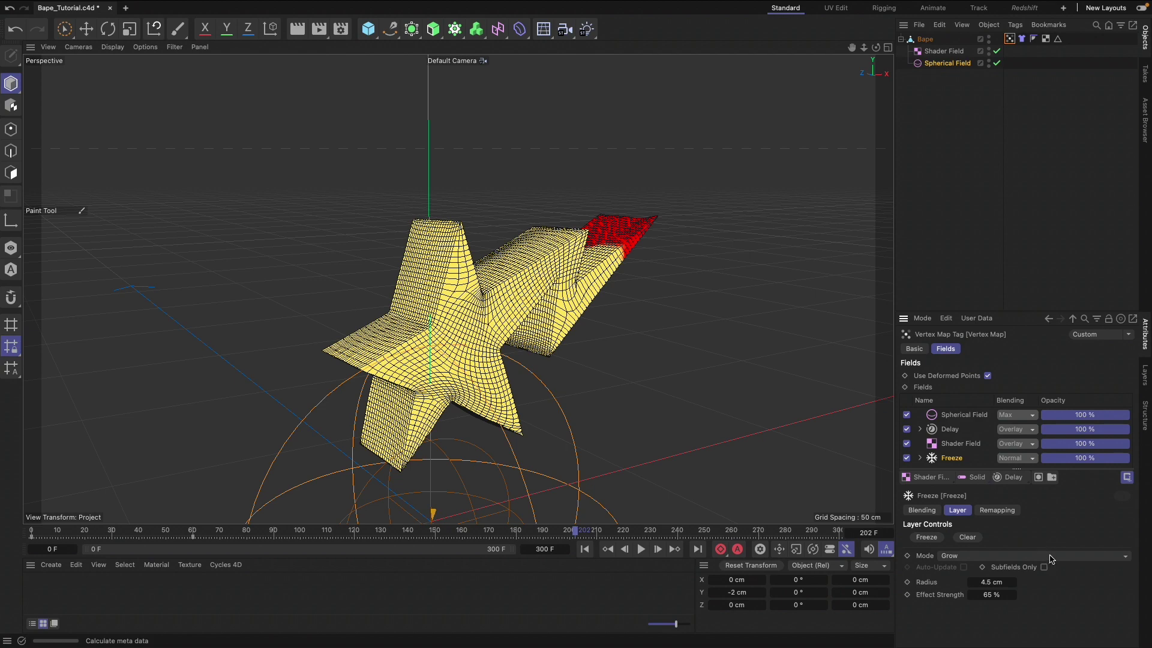
Change the Freeze radius to 6 cm and lower the Delay layer's effect strength to 57 %
click(1002, 582)
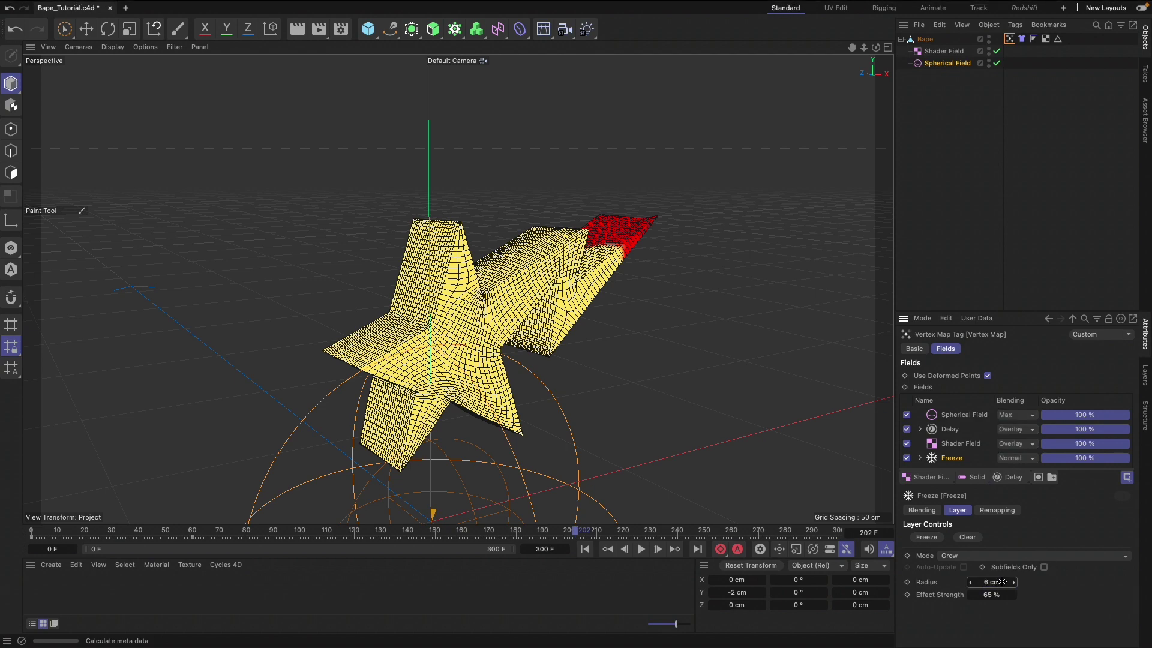
click(960, 430)
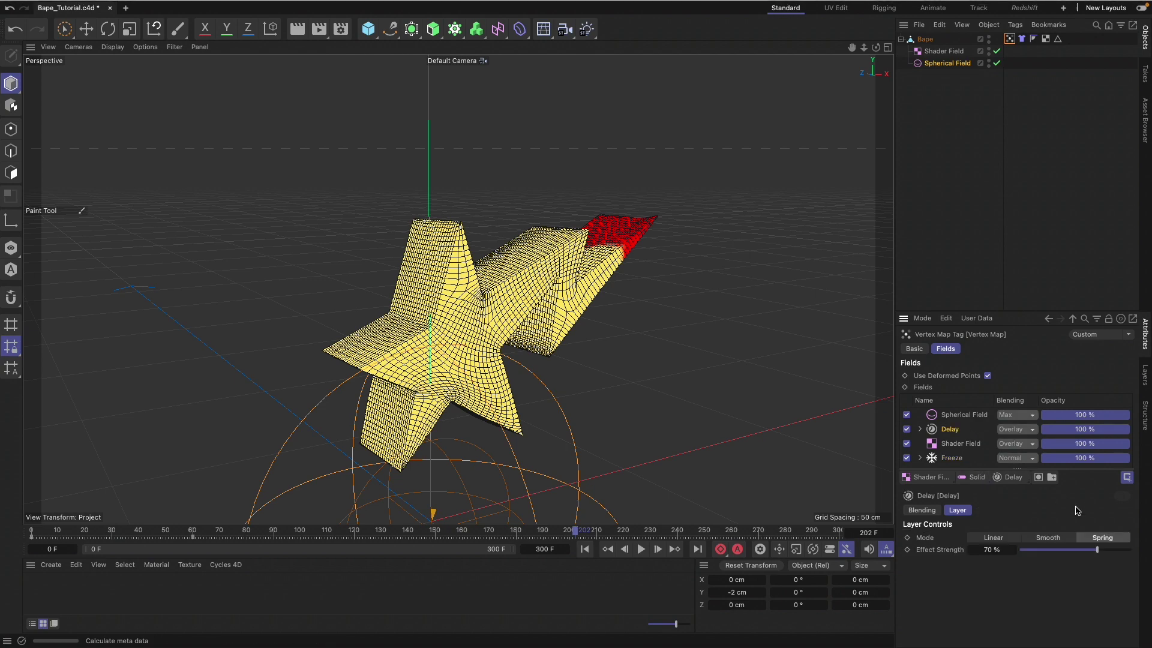
click(1084, 549)
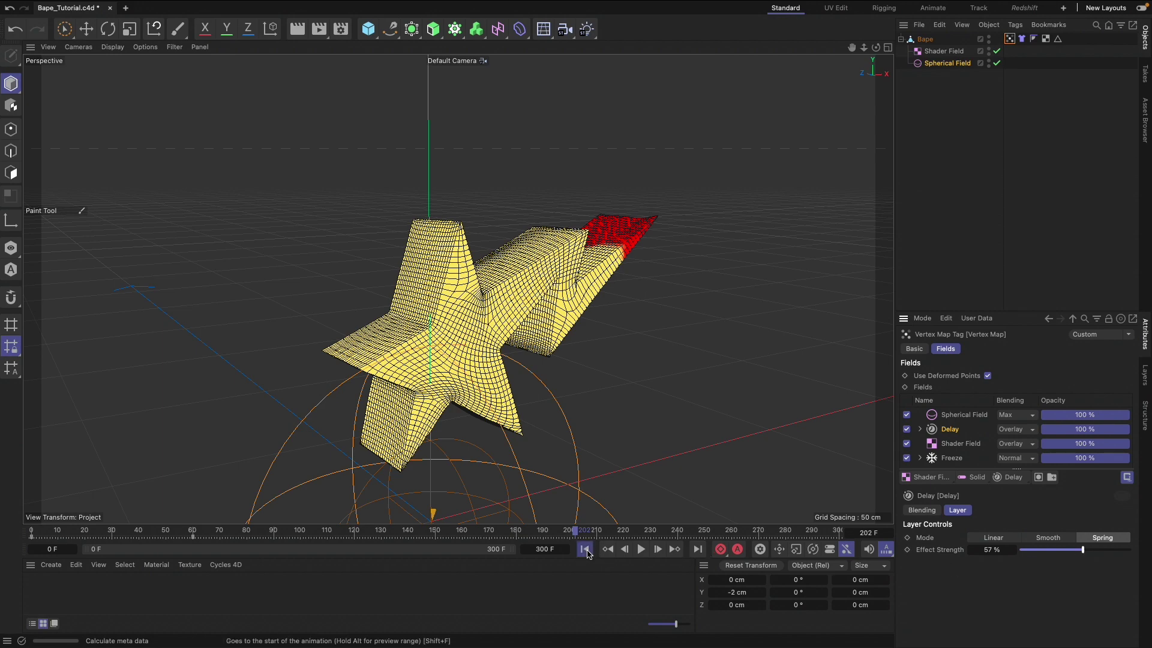
Replay the growth animation from the start, then rewind to frame 0
click(584, 549)
click(641, 549)
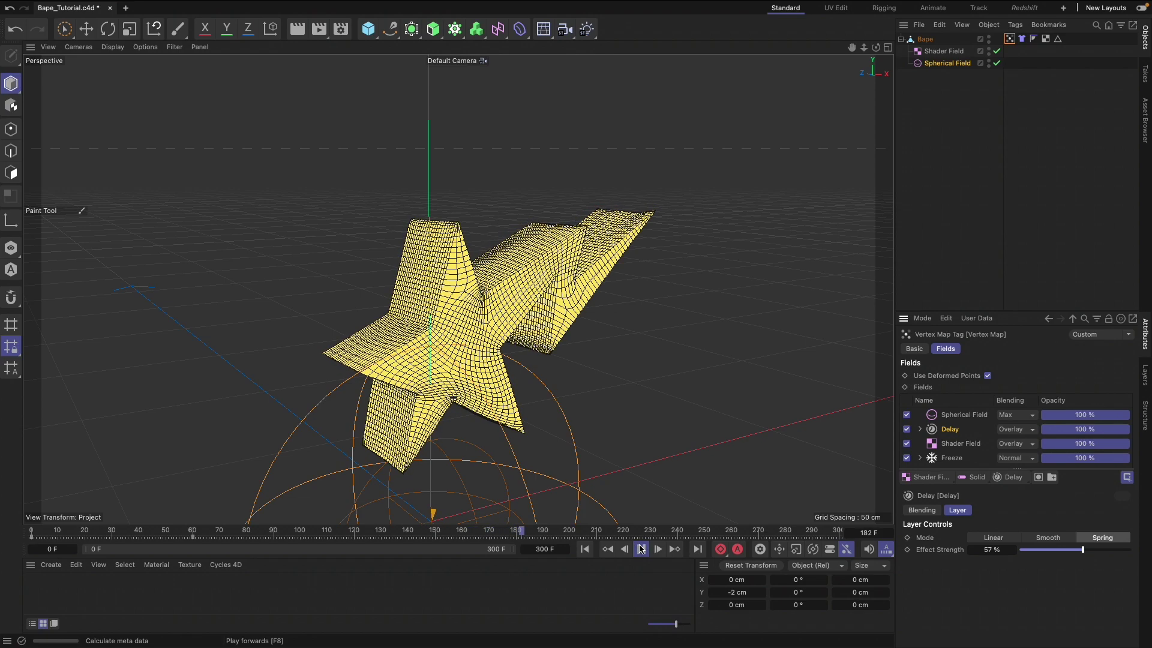
click(641, 549)
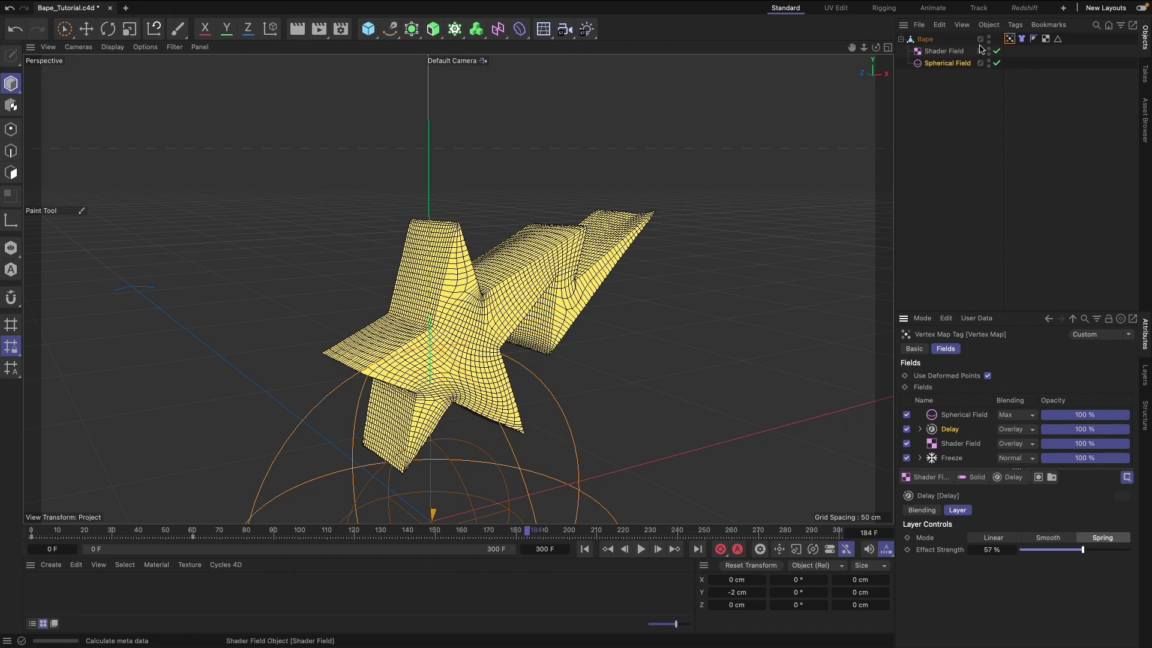
click(584, 550)
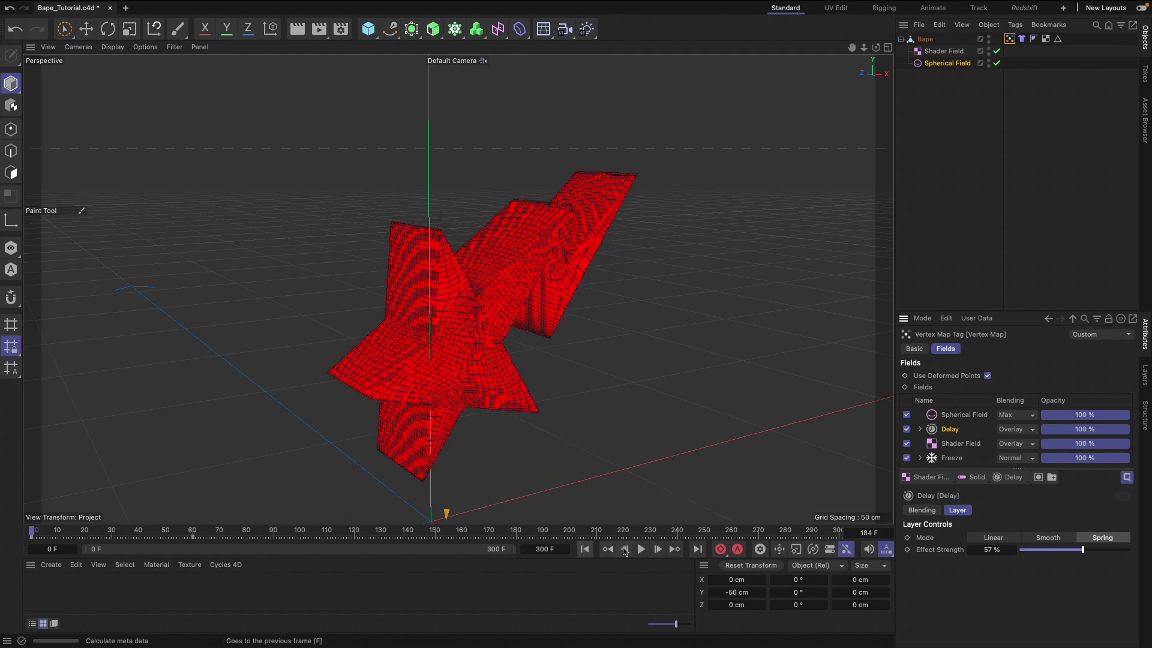
Link the Vertex Map as the force map in the Cloth tag's Mix Animation settings
click(1023, 40)
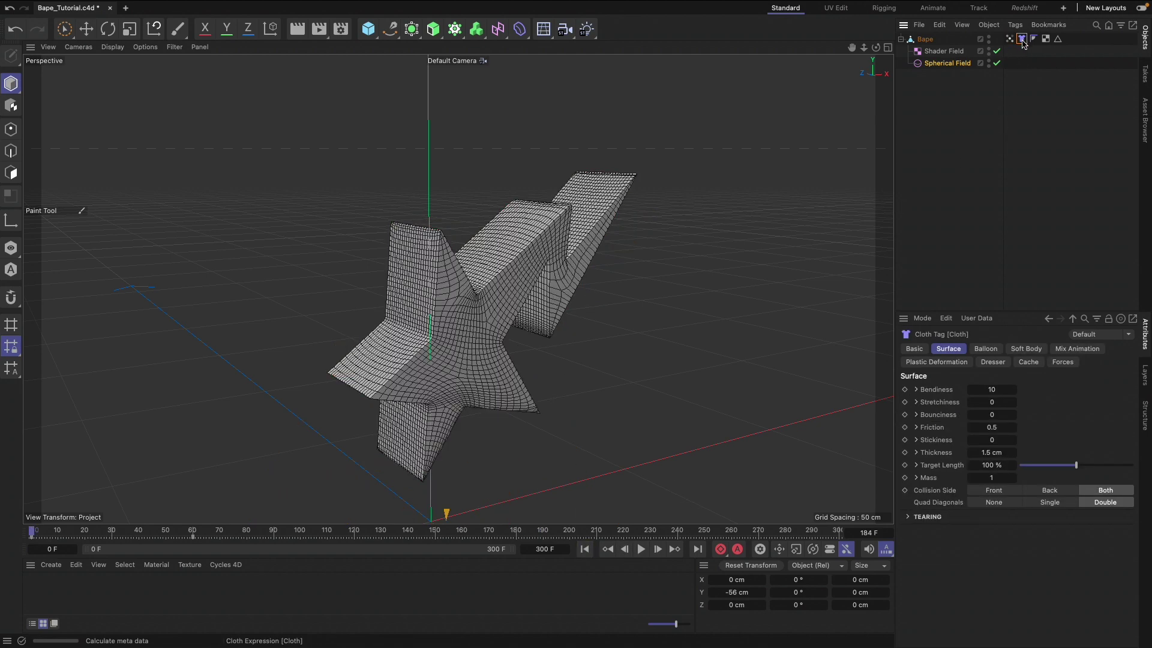
click(1068, 349)
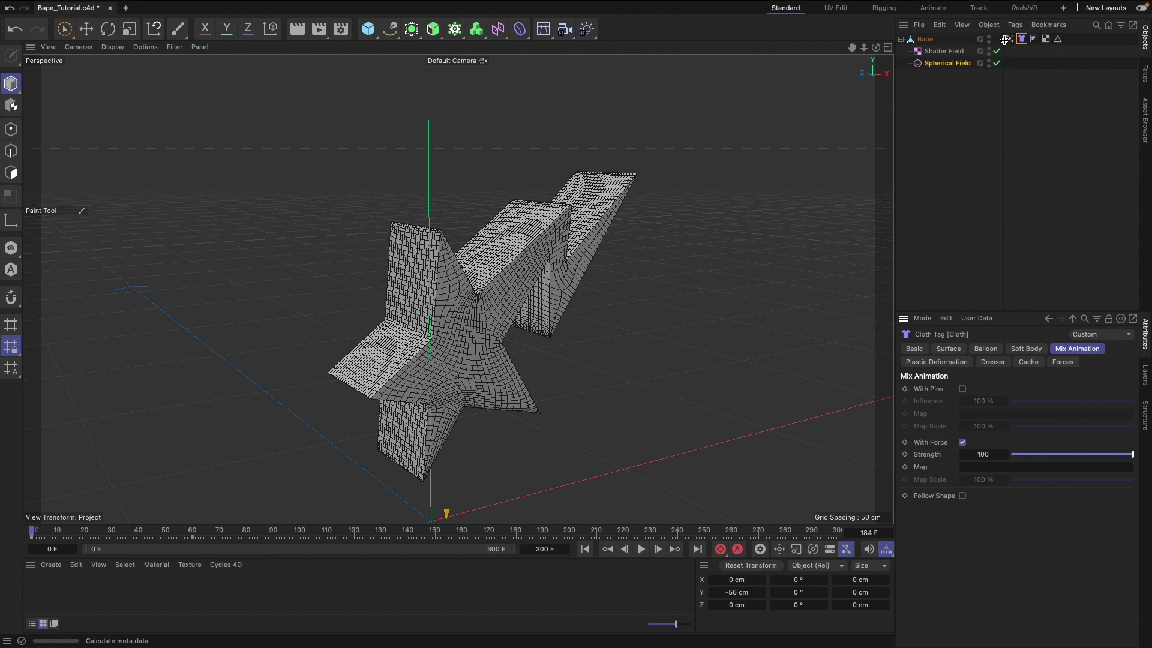
drag(1010, 38, 1015, 52)
drag(1038, 474, 1044, 466)
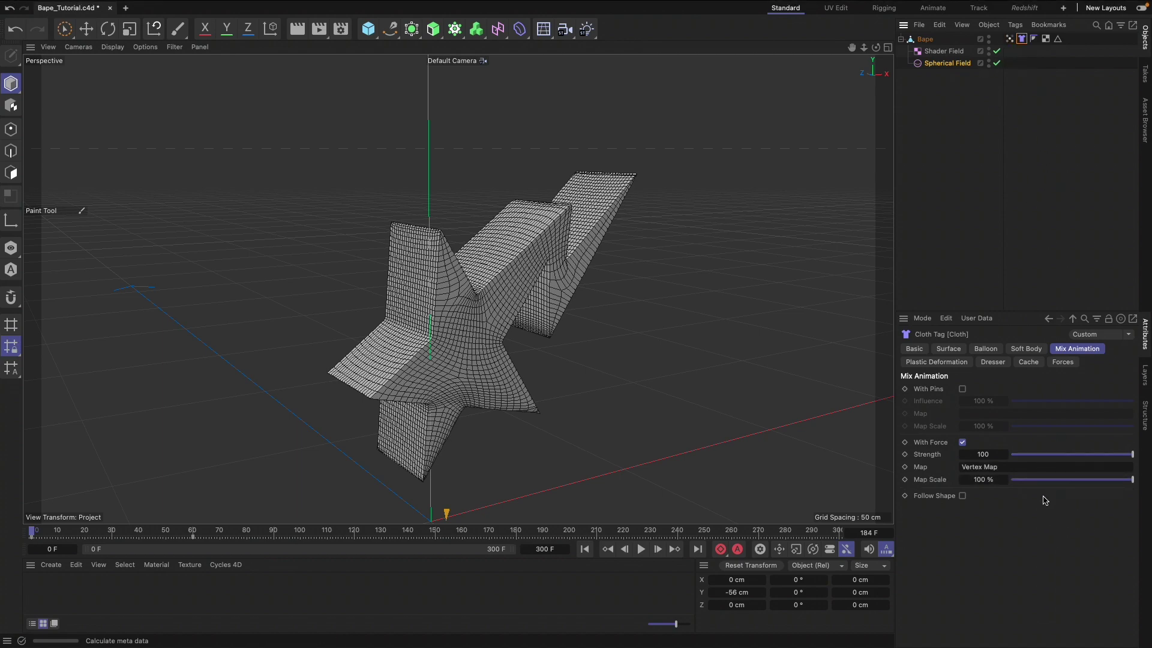
Test the cloth simulation and switch the viewport to Gouraud shading
click(641, 550)
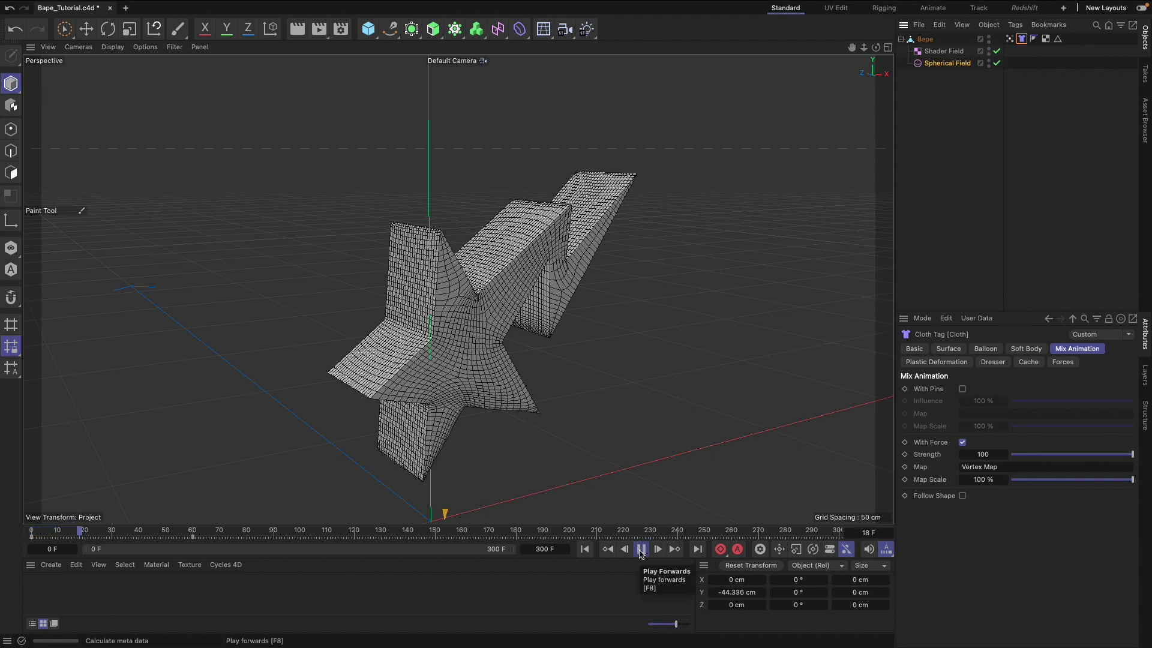
click(640, 550)
key(n)
key(a)
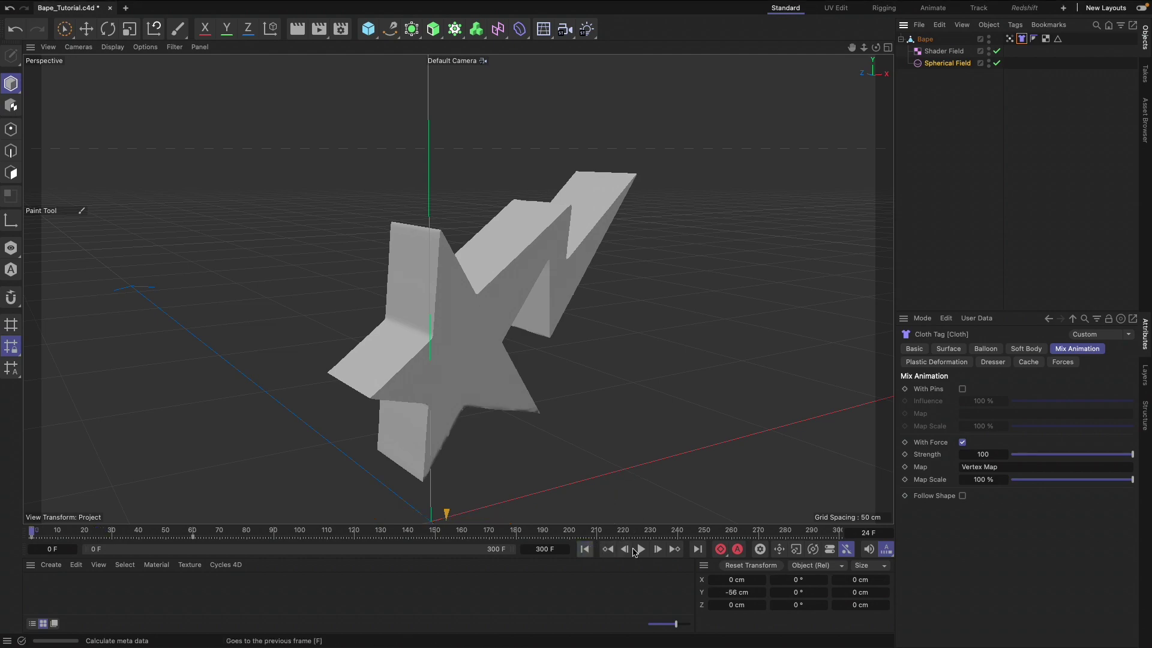
Add a Turbulence force to the scene and set its Mode to Force
click(637, 551)
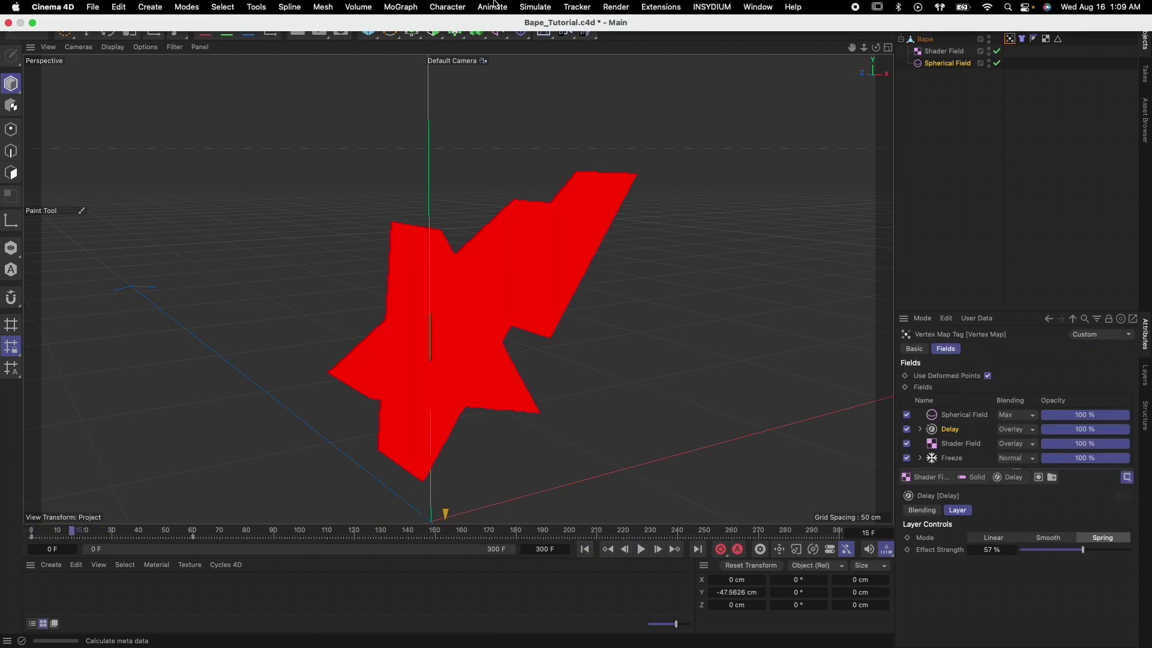
click(495, 5)
mouse_move(543, 37)
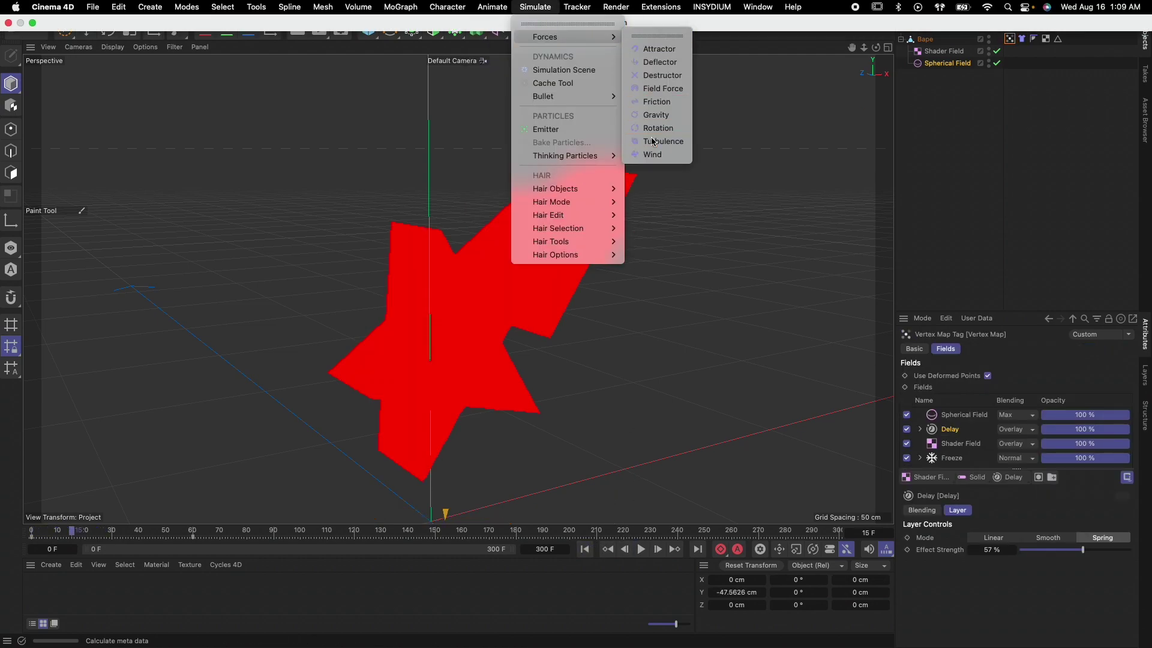
click(662, 141)
click(998, 349)
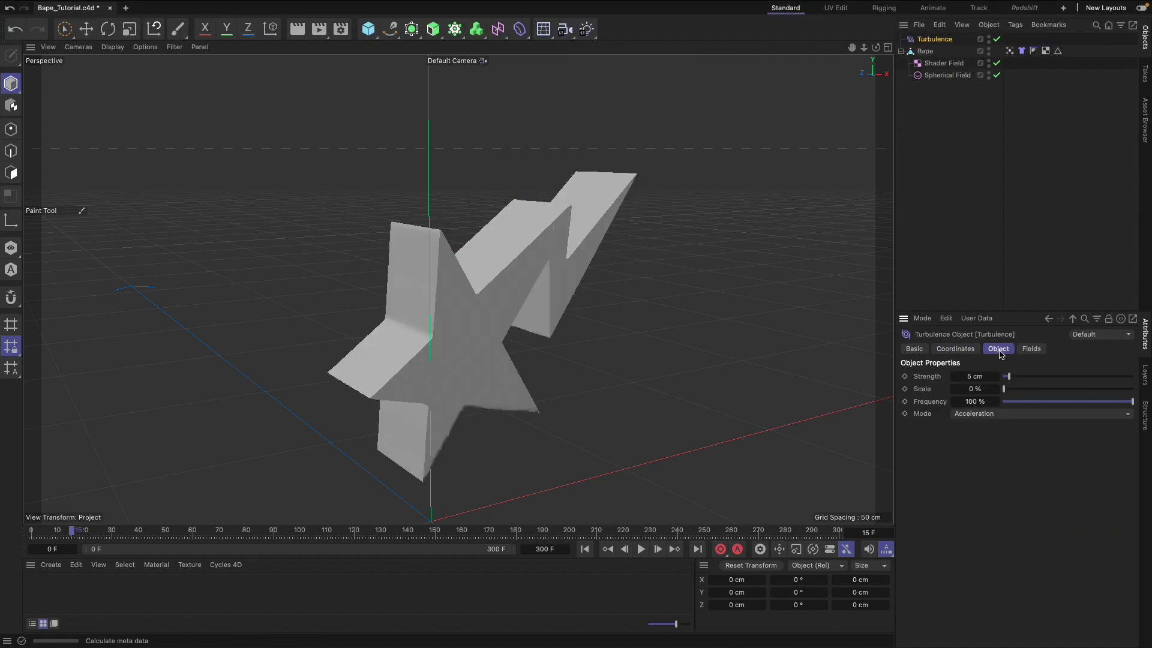
click(993, 414)
click(1008, 438)
Raise Turbulence Strength to 16.3 cm and Scale to 6.65 %, test, and rewind
drag(1019, 382, 1013, 393)
click(641, 550)
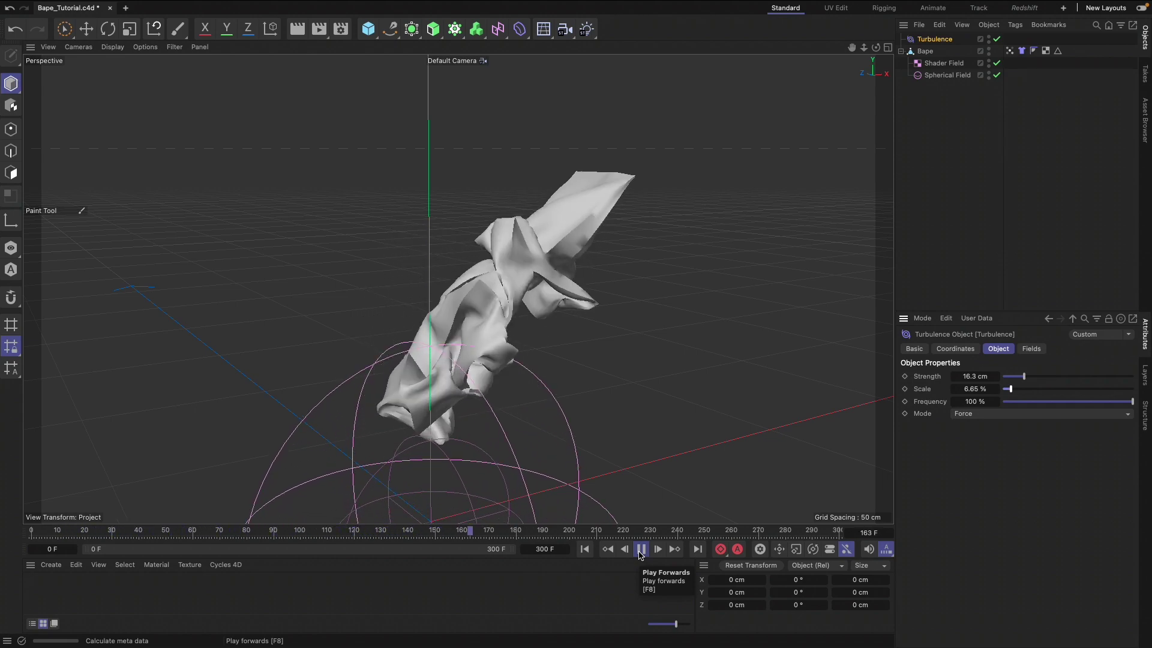
click(641, 551)
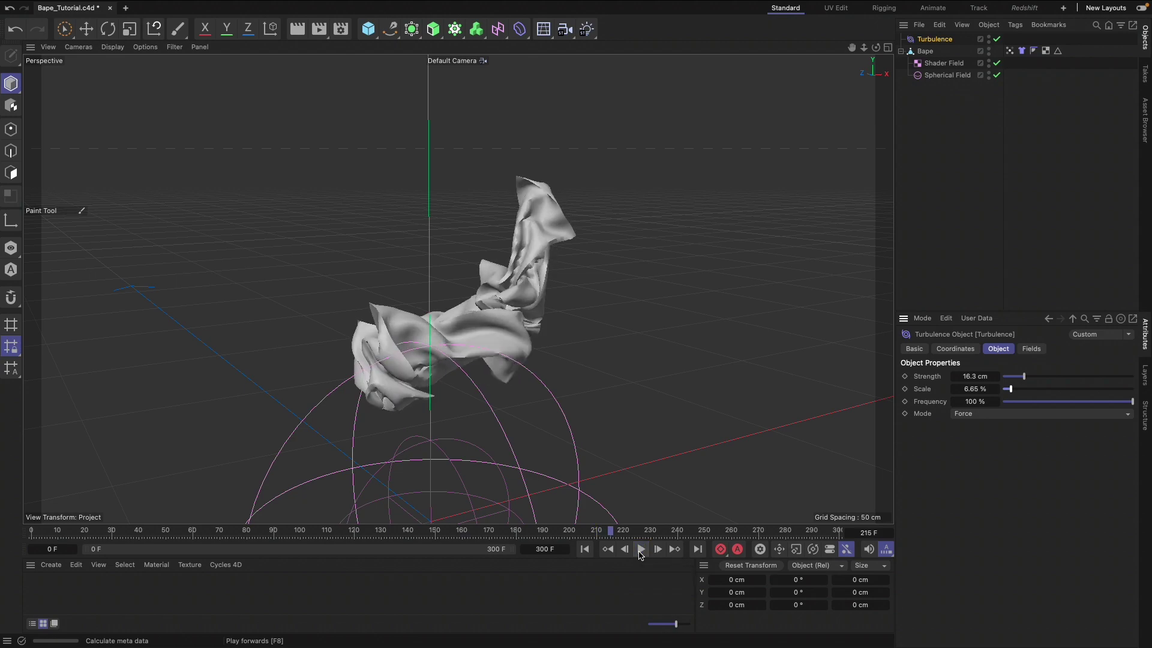
click(584, 549)
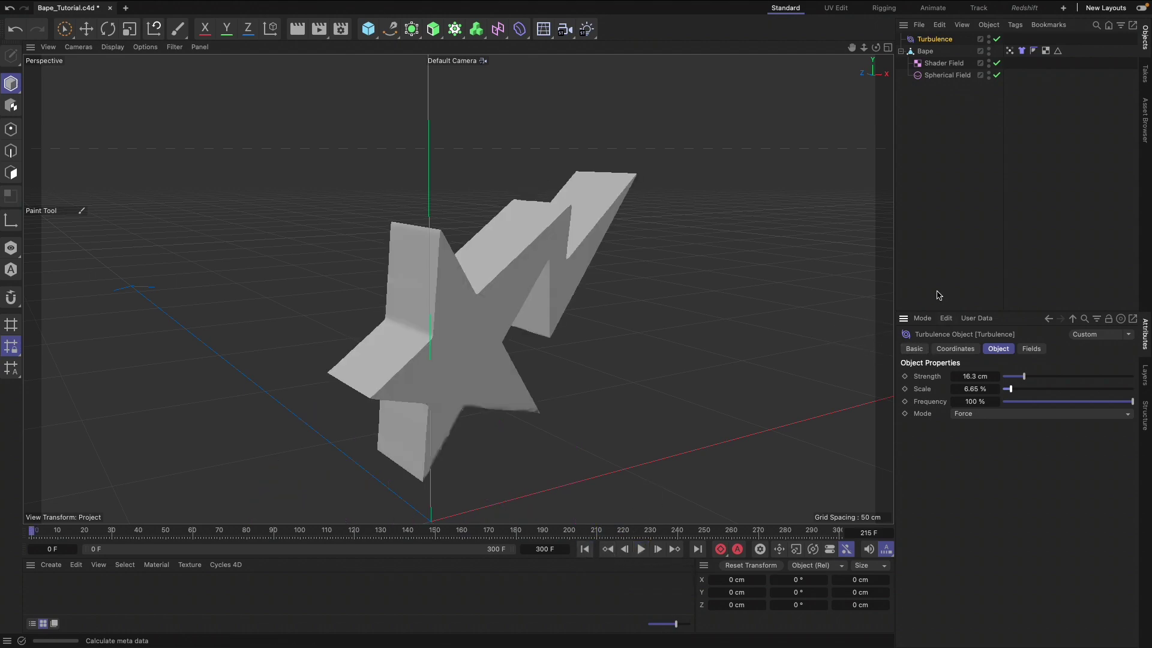
Set the Bape cloth surface to Bendiness 45, Stretchiness 50 and Friction 0.8
click(1022, 50)
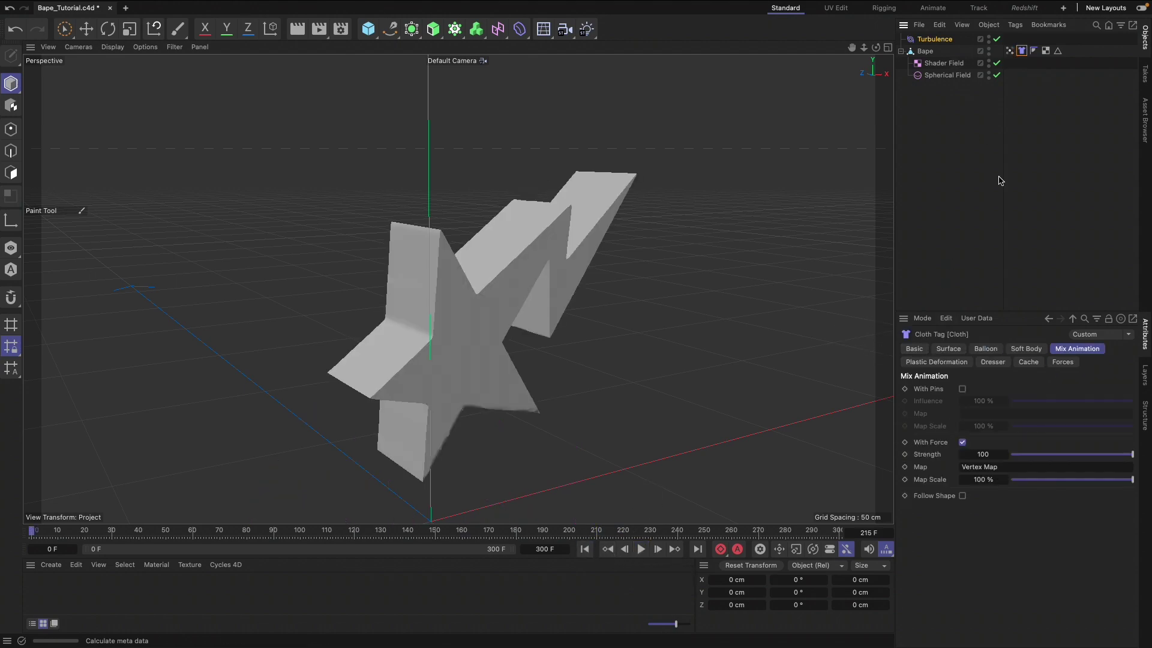
click(948, 348)
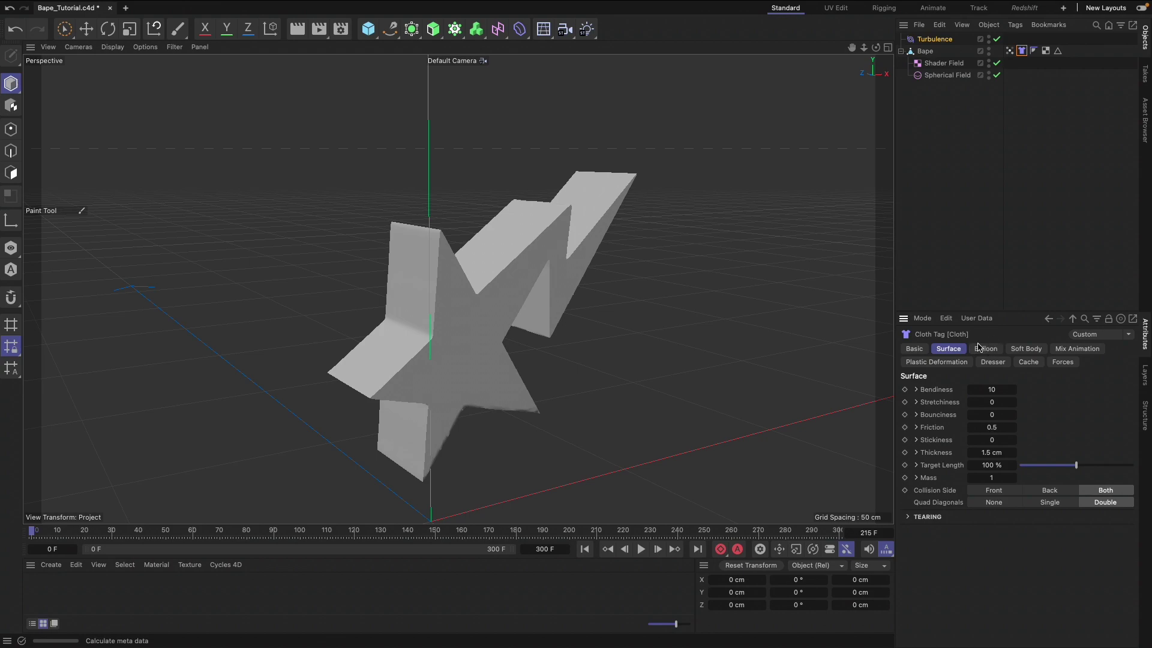
double_click(1001, 389)
text(45)
double_click(999, 402)
double_click(1008, 428)
key(BackSpace)
double_click(1012, 440)
Enable Balloon on the cloth with Overpressure 1.8 and Expansion Time 80 F
click(998, 351)
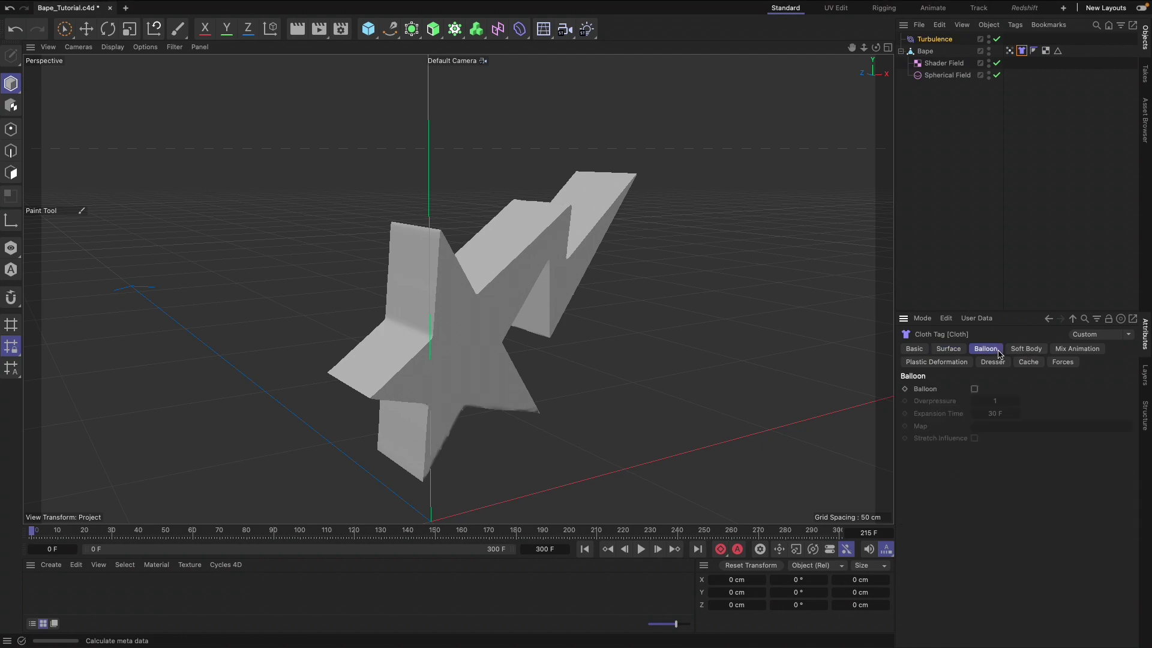
click(975, 389)
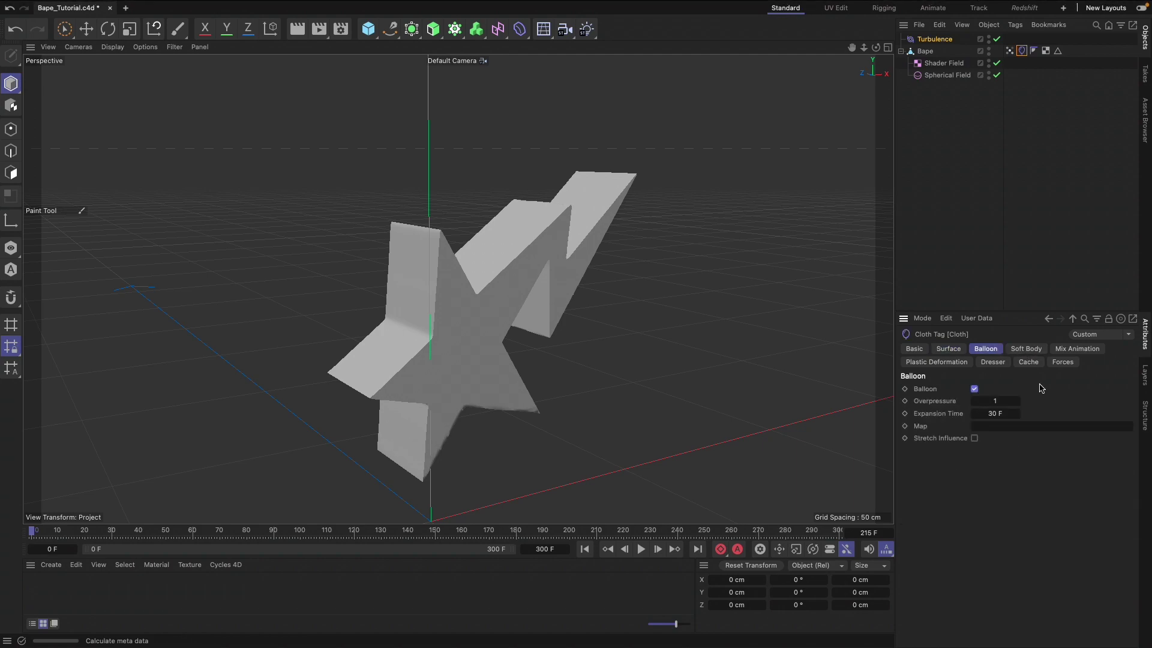
double_click(1013, 401)
double_click(1010, 413)
double_click(1008, 414)
text(8)
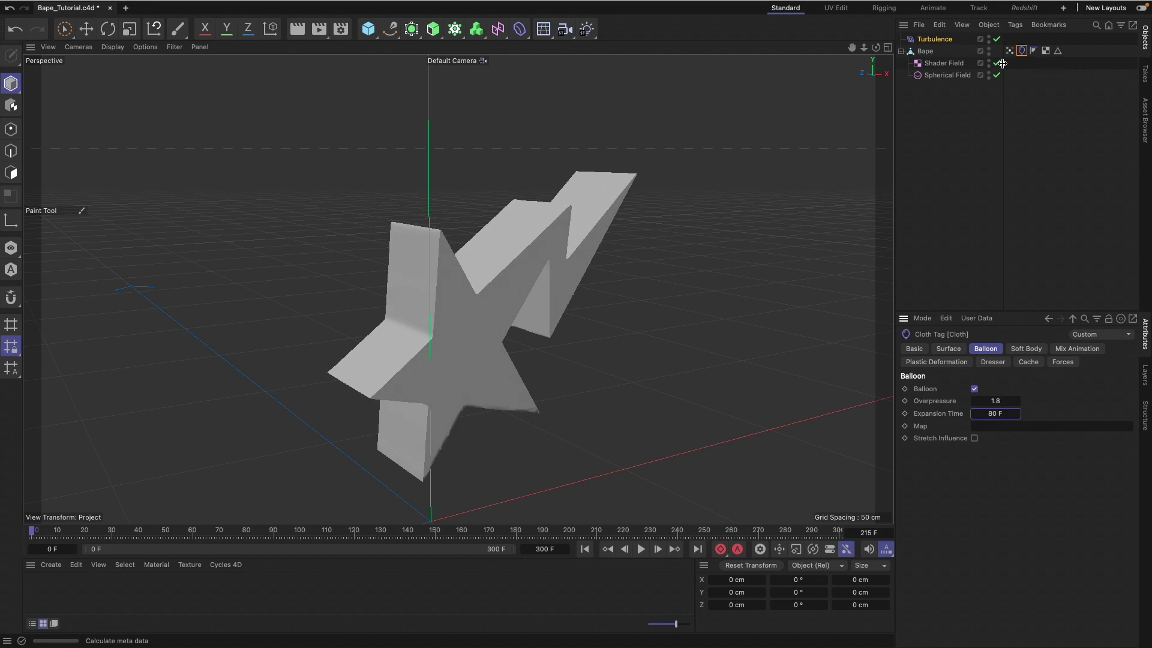
Map the balloon with the Vertex Map, enable Stretch Influence, and play the simulation
drag(1022, 51, 984, 424)
click(975, 439)
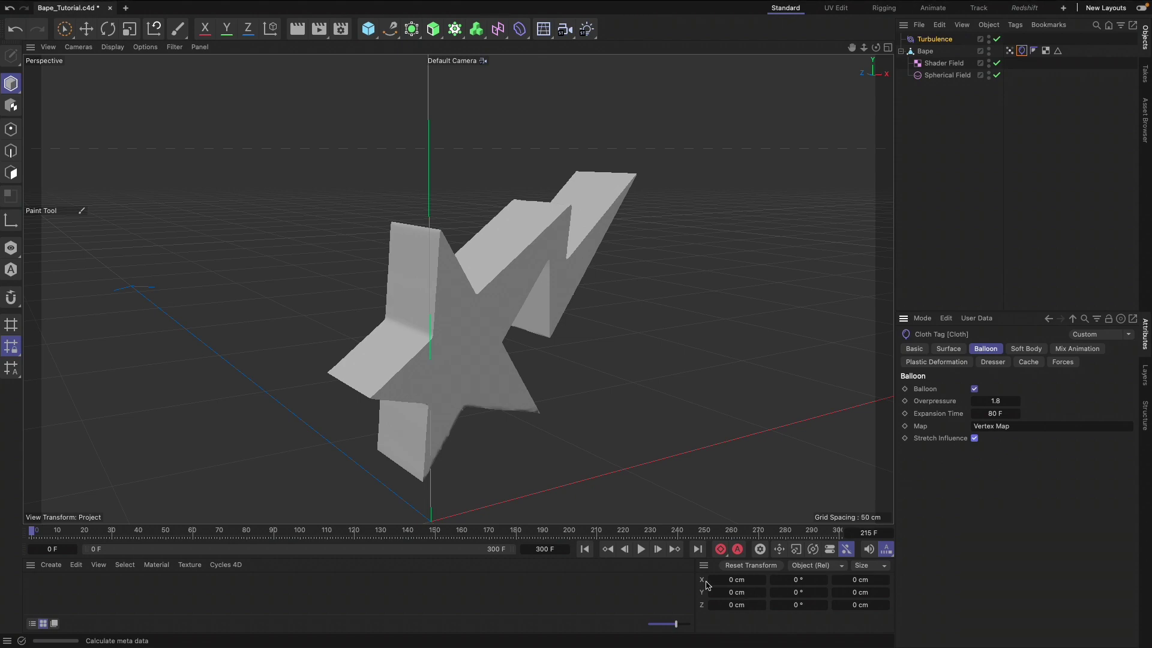
click(640, 549)
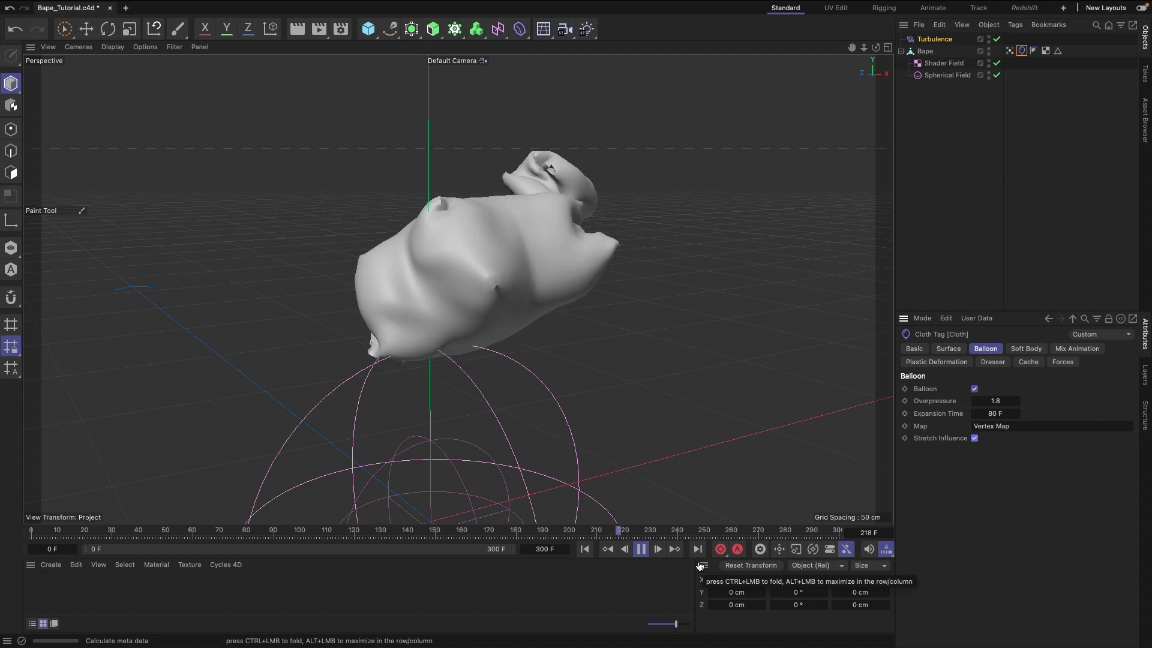
Set project simulation Damping to 10 % and Substeps to 25, then replay the inflation
click(641, 552)
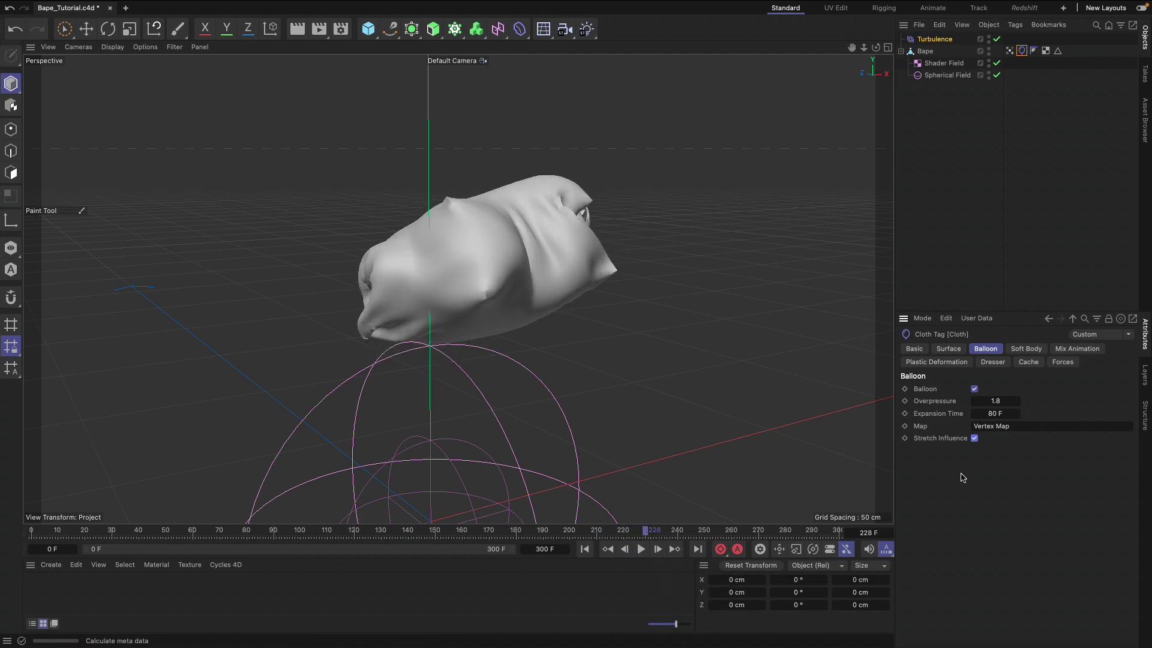
key(ctrl+d)
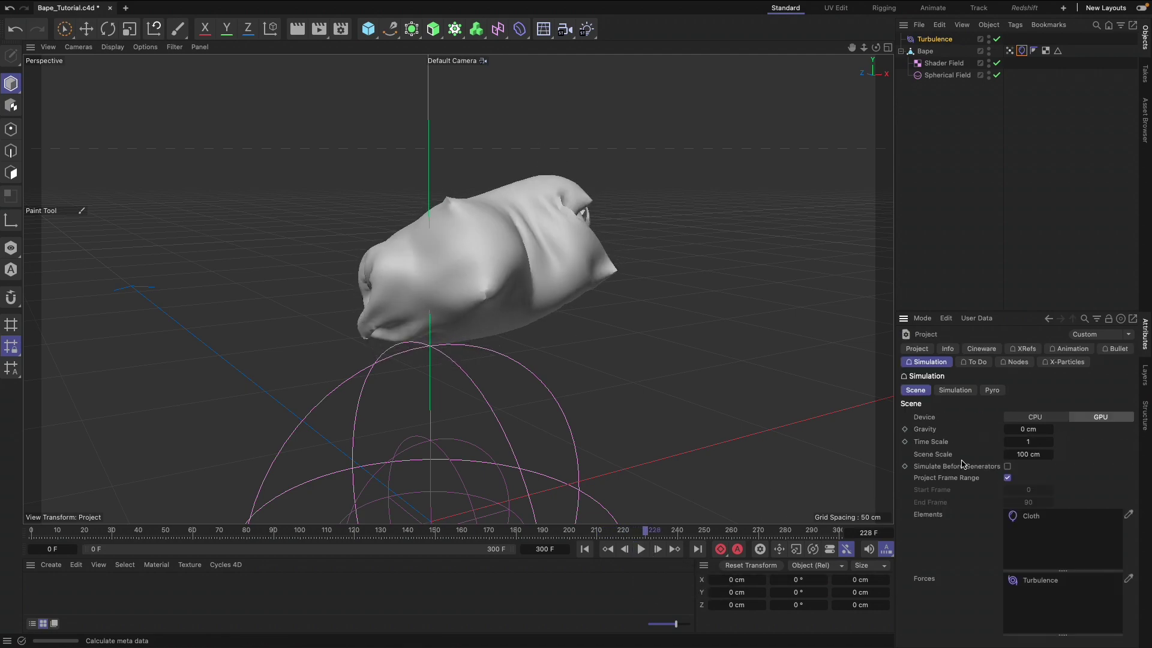
click(954, 391)
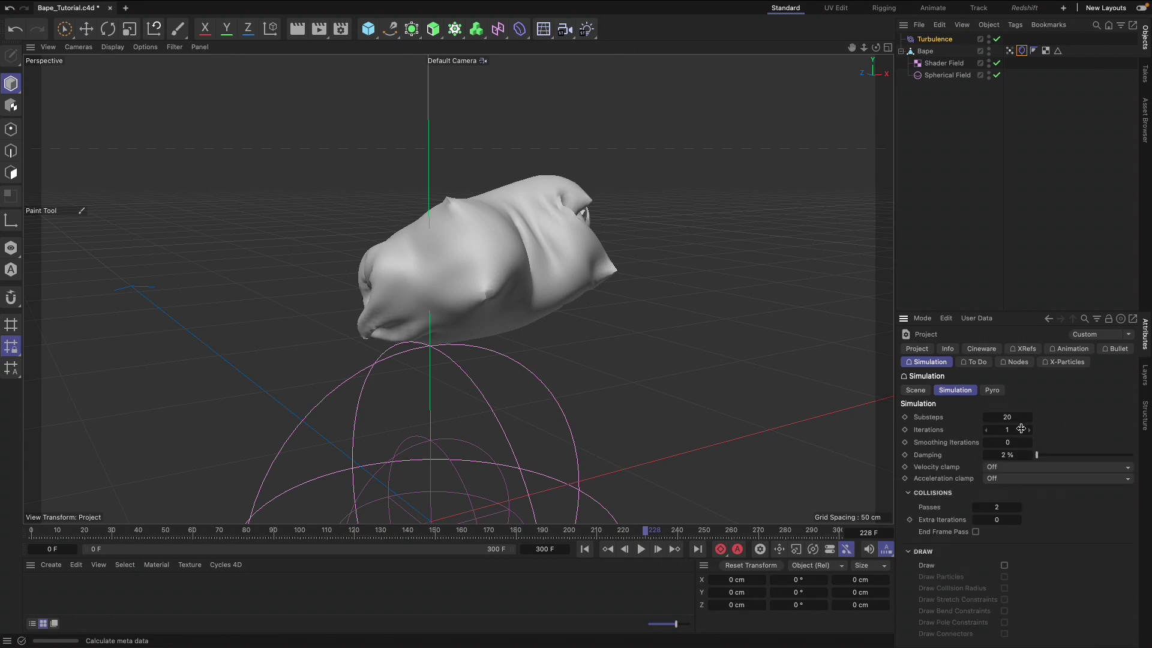
click(1008, 455)
click(1014, 414)
text(23)
click(641, 549)
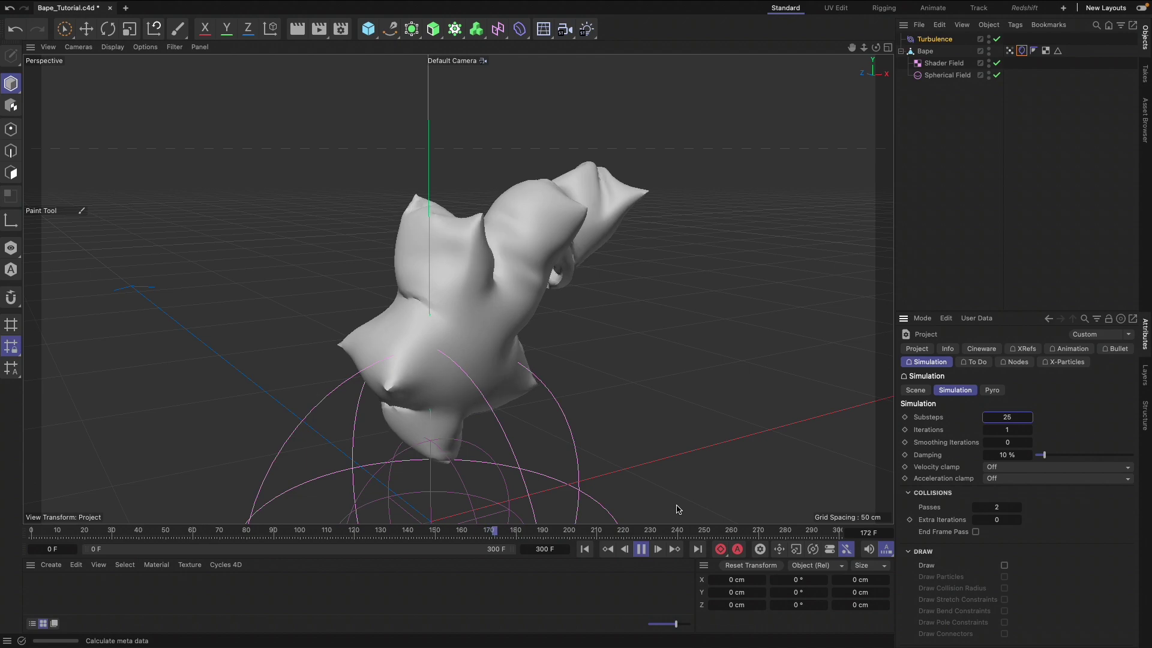
Add a Rotation force with Angle Speed 7.5 in Force mode, then deselect it
click(535, 7)
mouse_move(564, 37)
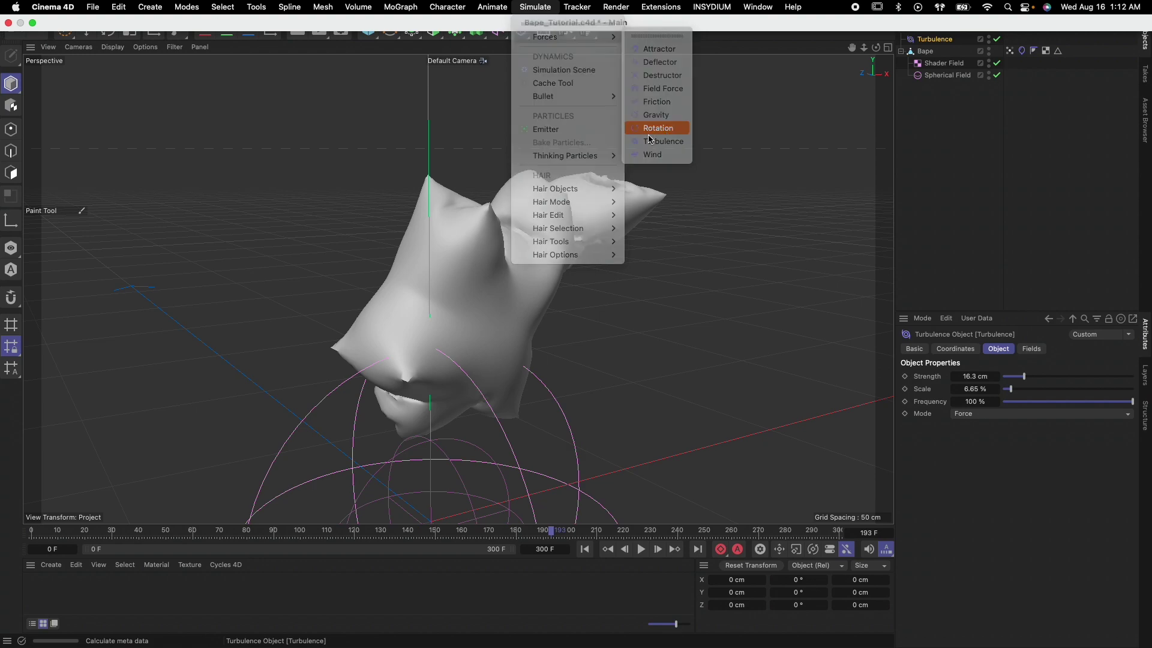
click(668, 130)
drag(1023, 379, 1018, 382)
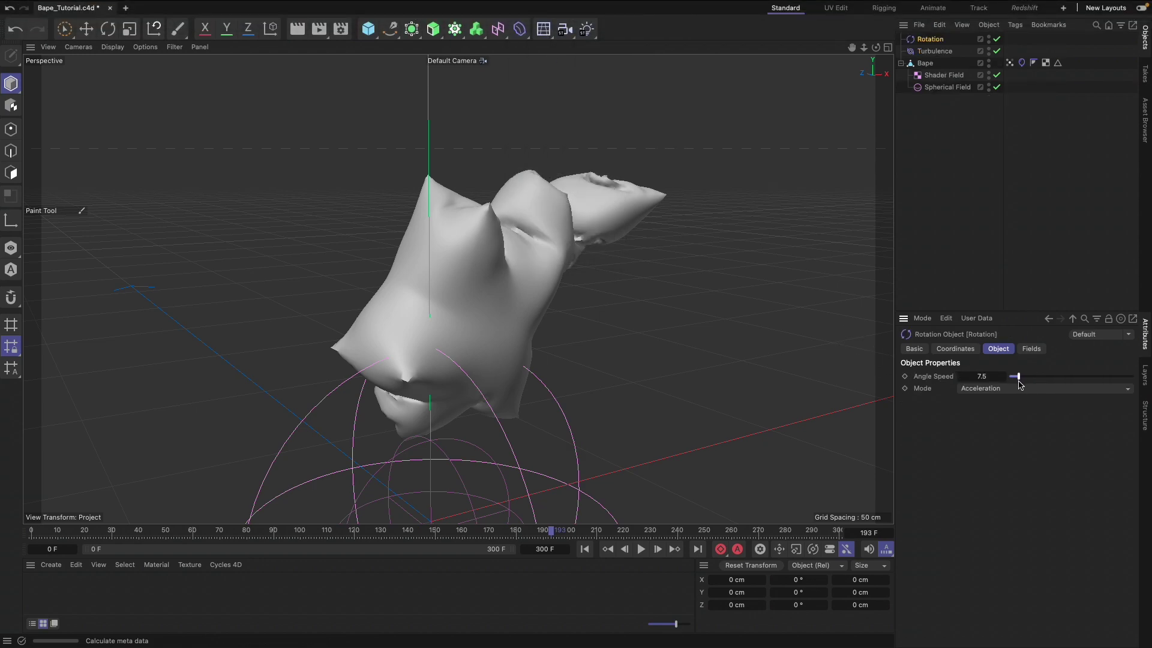
click(1018, 388)
click(1011, 418)
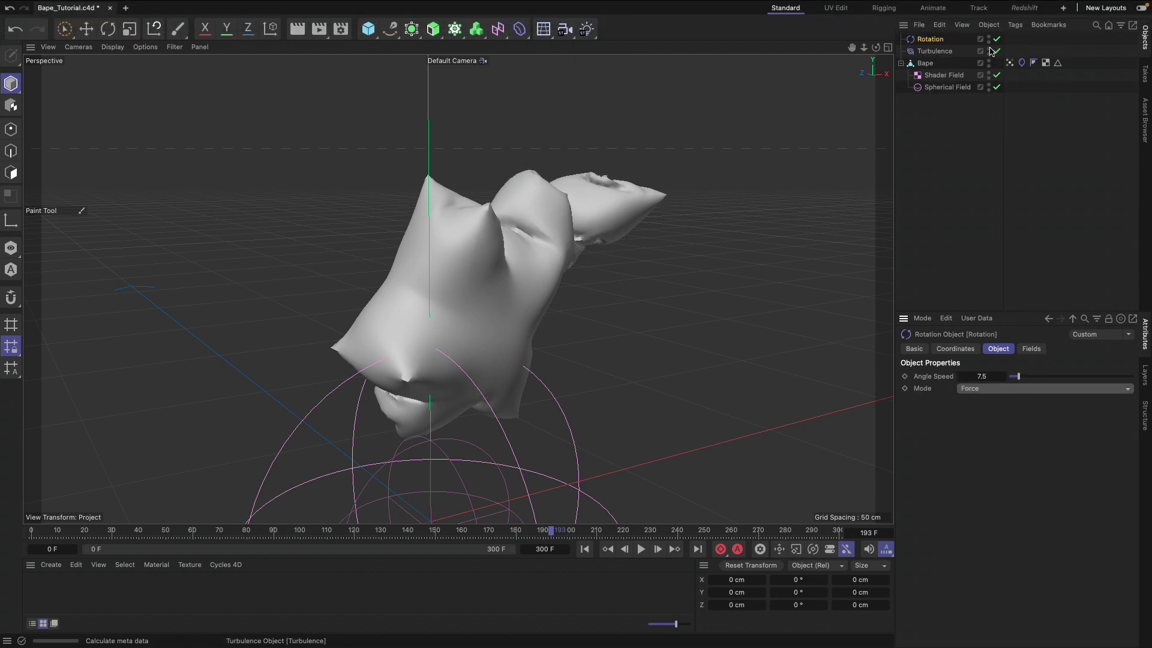
click(907, 70)
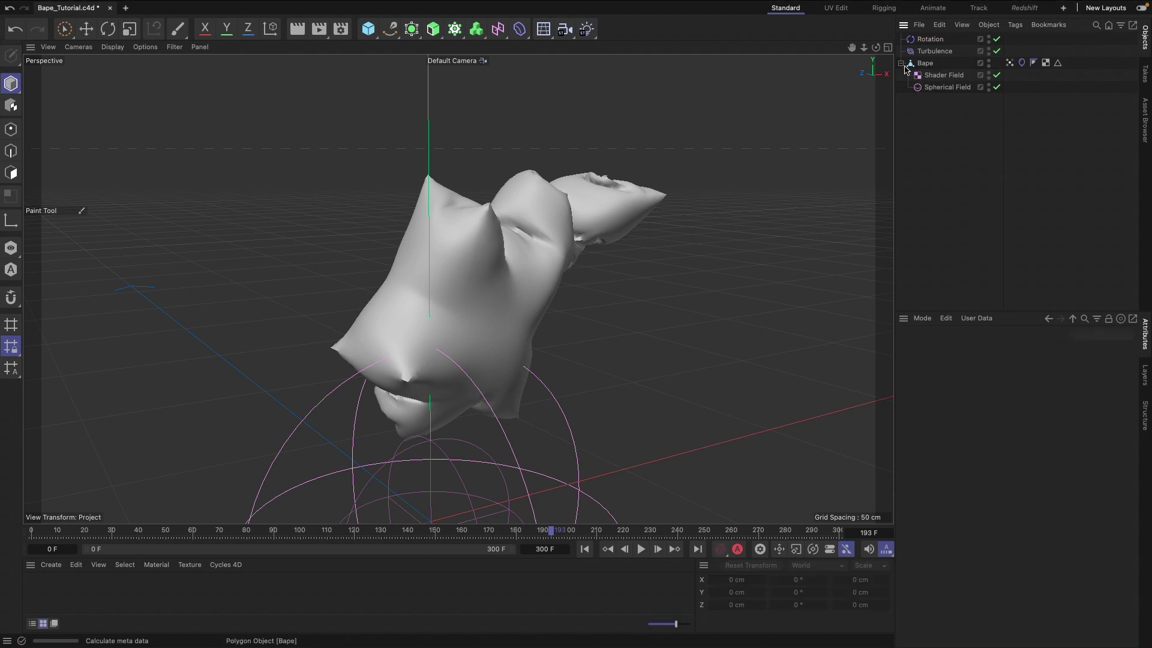
Cache the Bape cloth simulation for the whole scene from the Cache tab
click(1022, 63)
click(1028, 362)
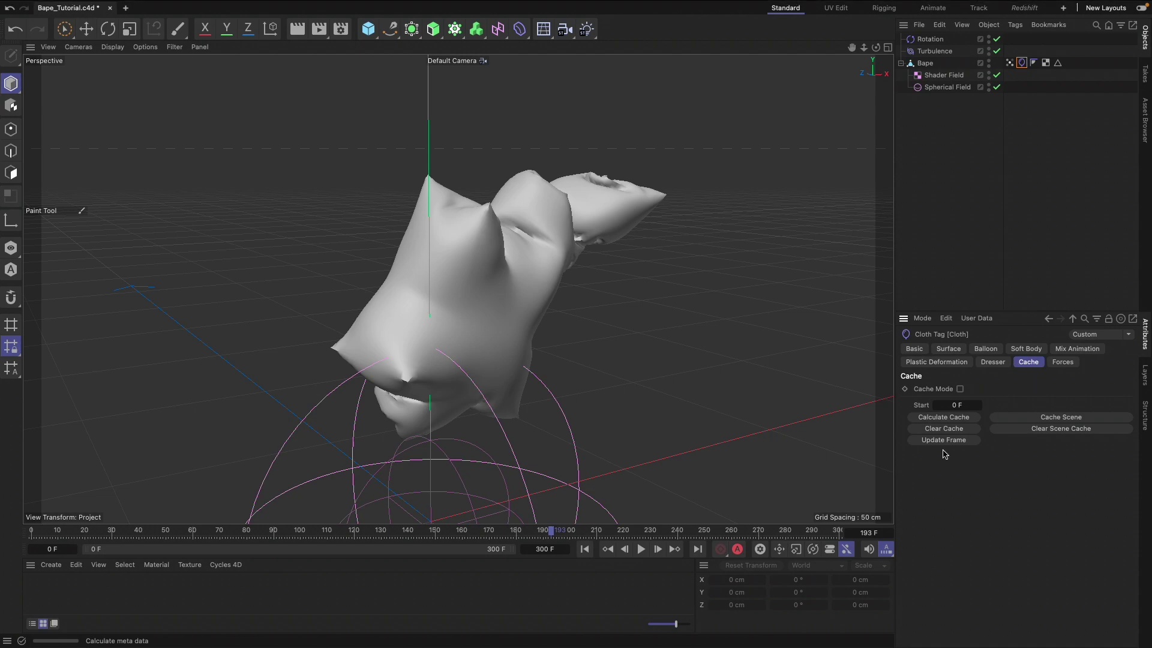
click(1046, 419)
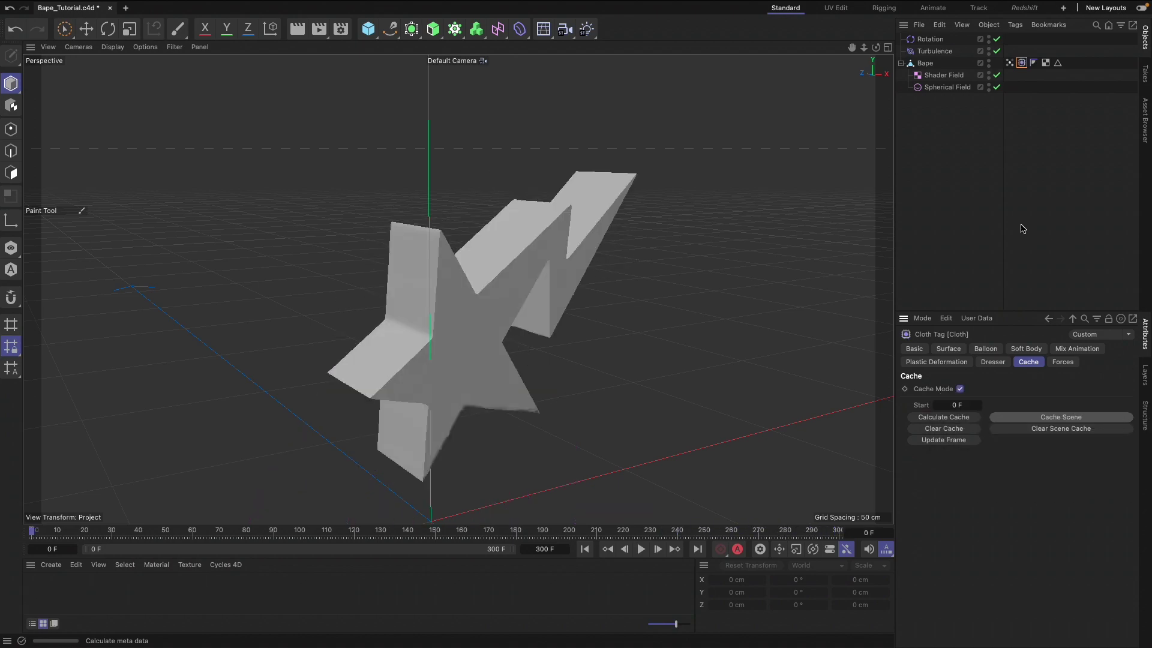
Save the project and reframe the viewport to a frontal view of the star
key(super+s)
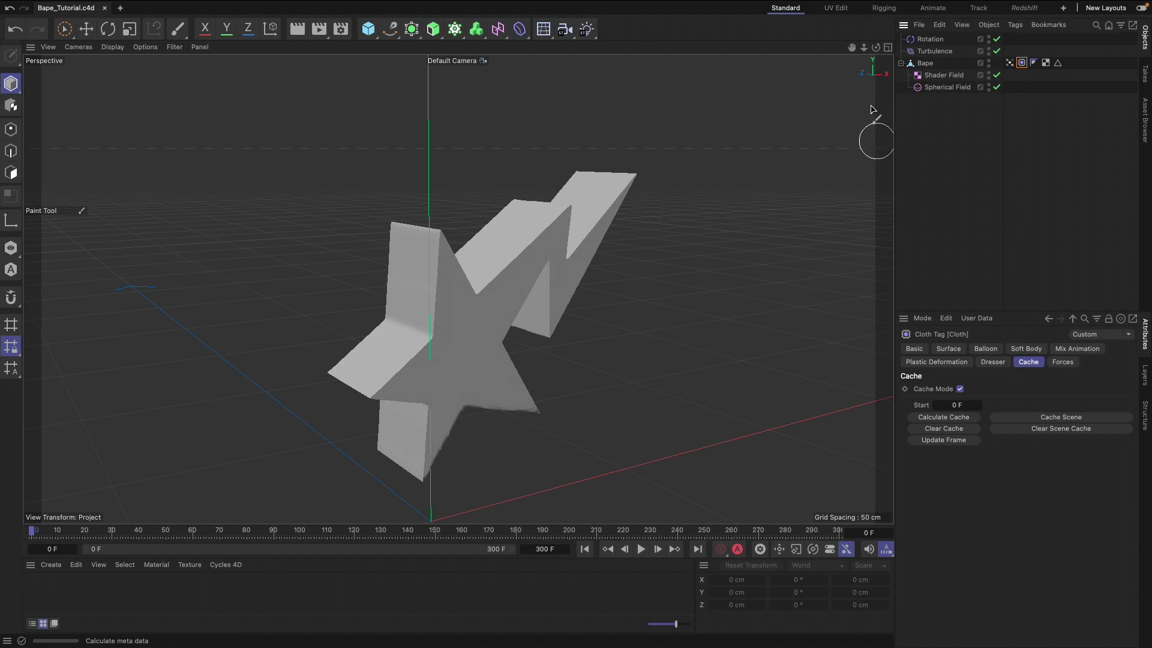
drag(864, 47, 880, 48)
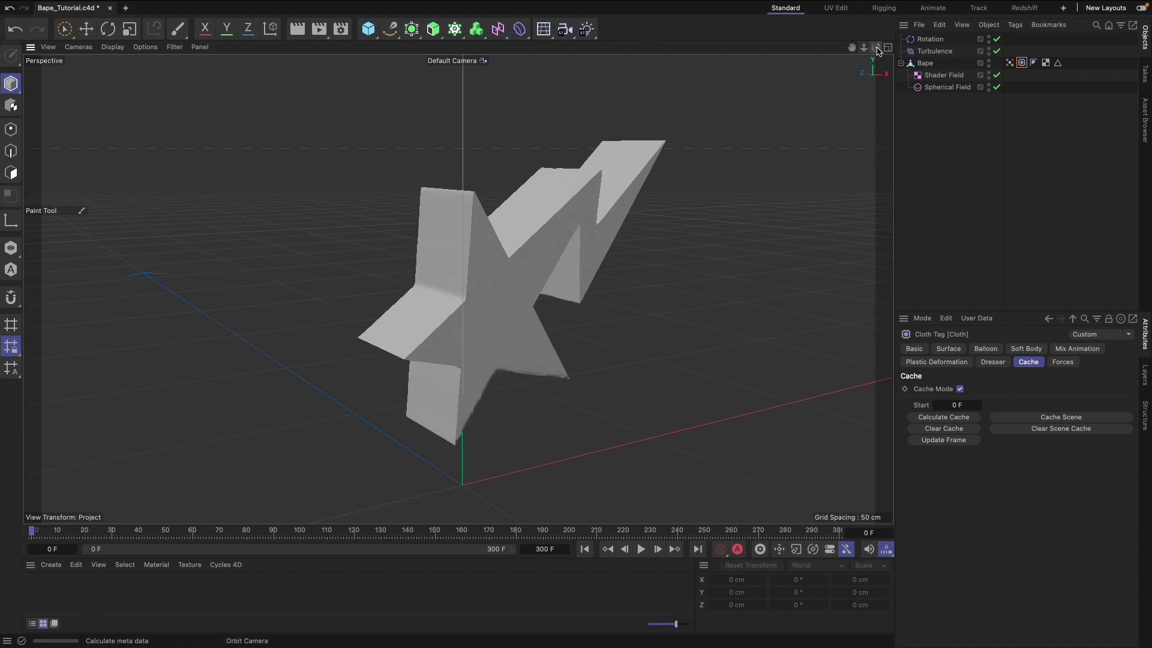
drag(457, 288, 468, 286)
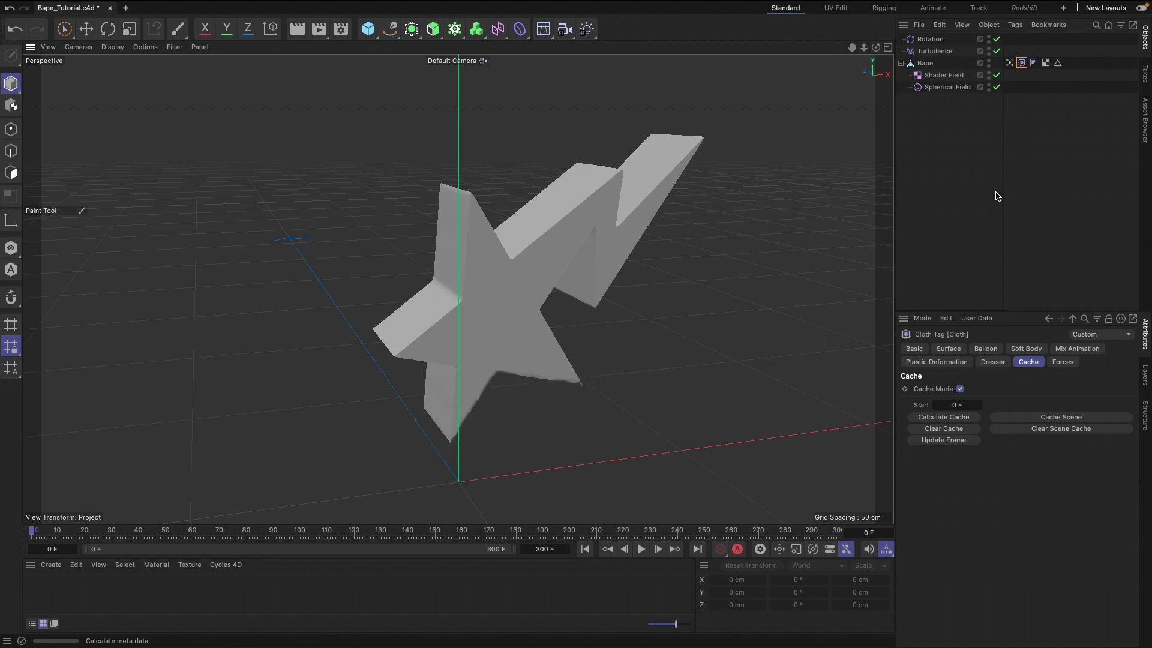
Add a Subdivision Surface via Commander ('sub'), parent Bape under it, and play
key(shift+c)
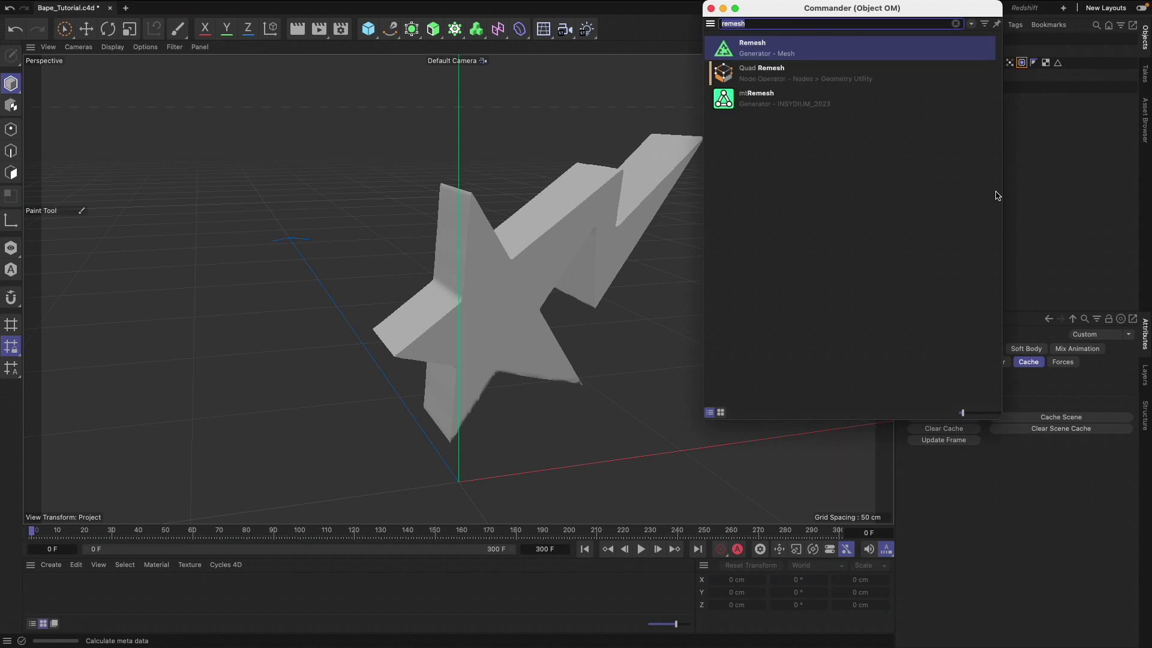
text(sub)
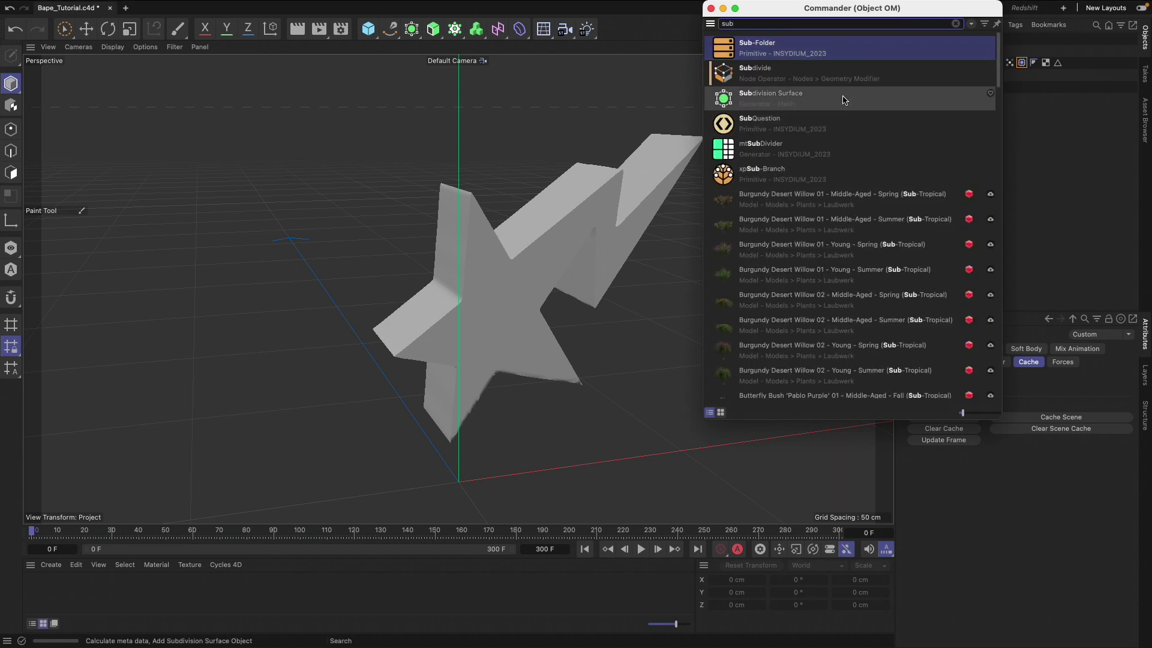
click(843, 99)
click(928, 78)
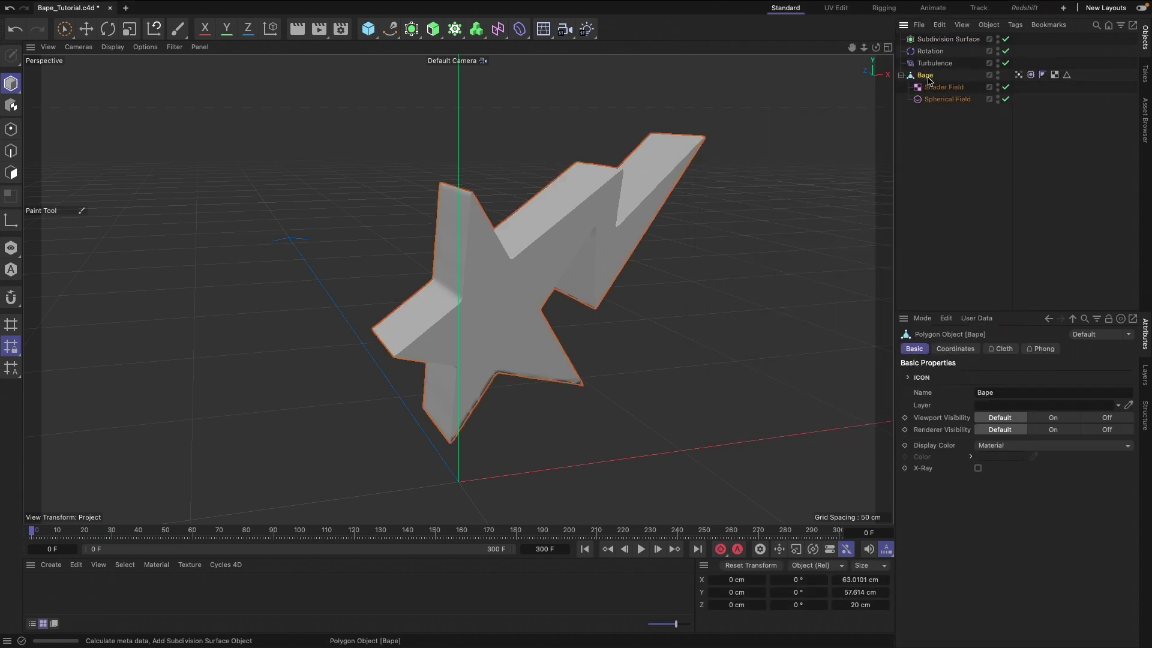
drag(927, 78, 960, 38)
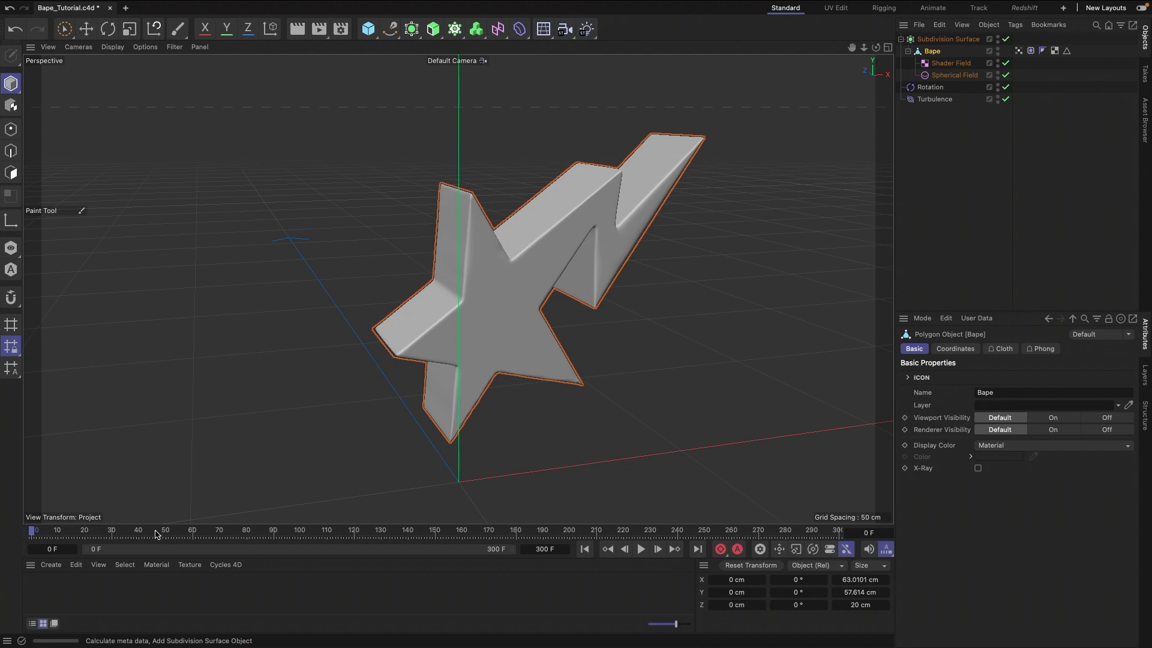
key(F8)
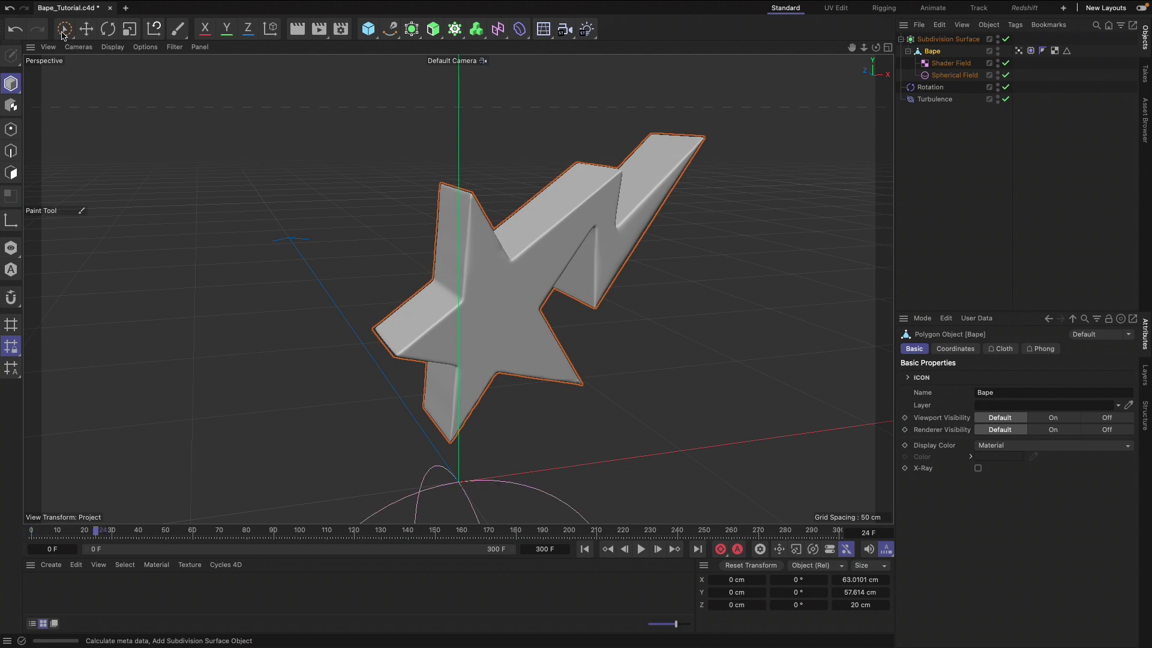
Deselect all objects and disable the Subdivision Surface so the crumpled star shows unsmoothed at frame 163
click(63, 30)
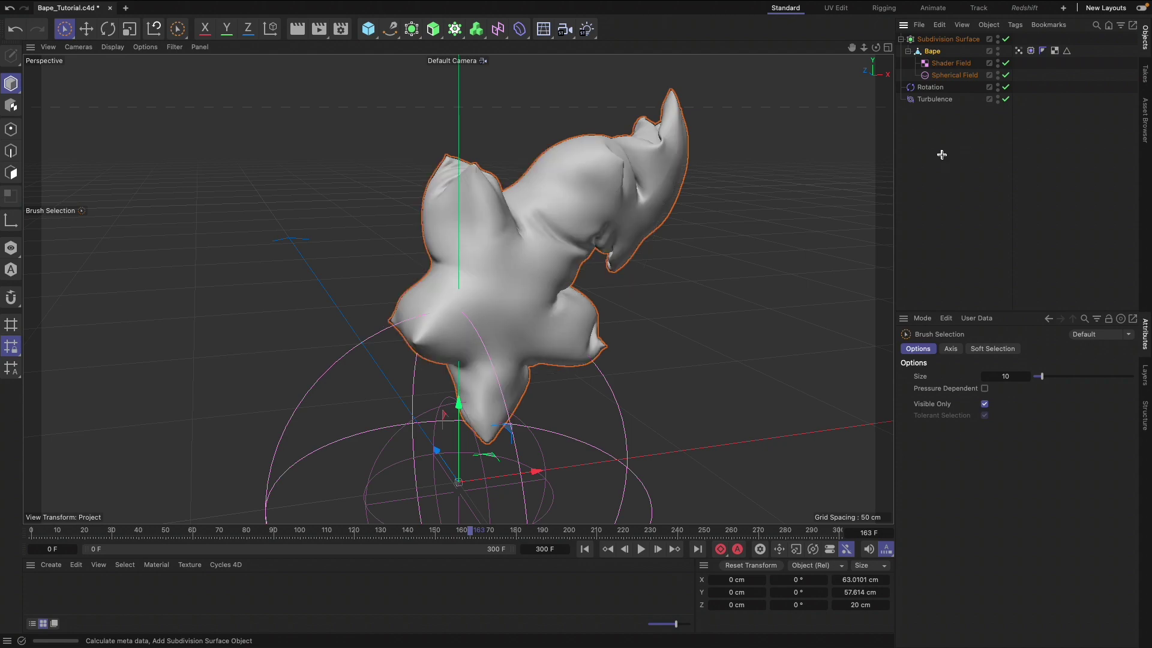
click(942, 154)
click(900, 39)
click(1007, 39)
click(902, 39)
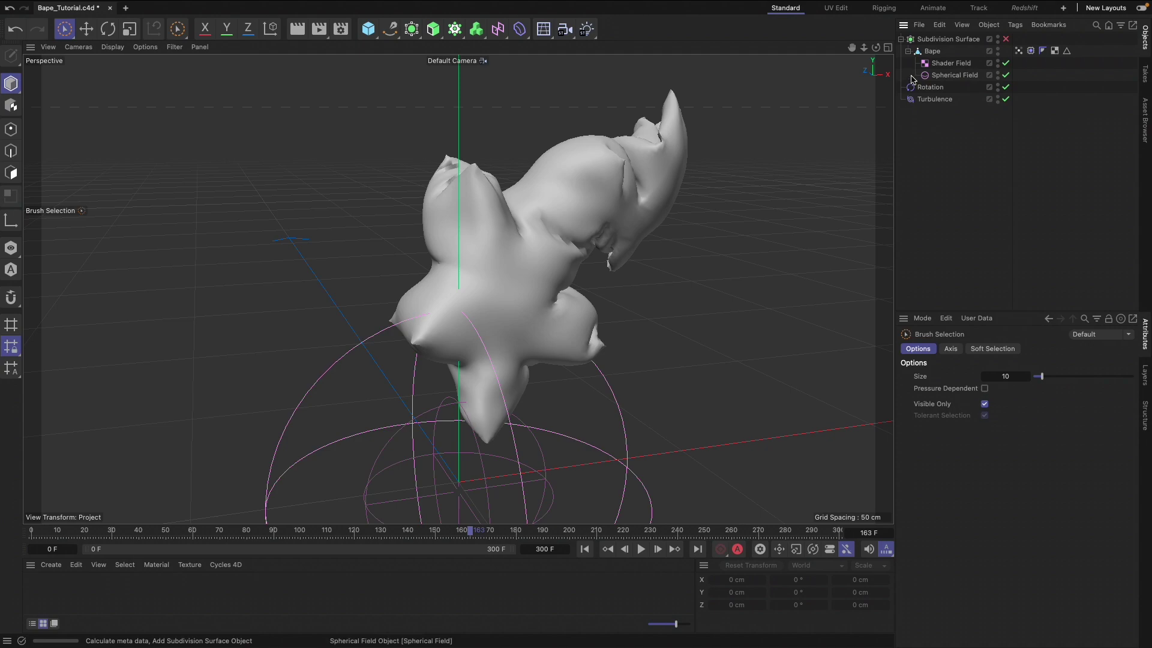
Open Render Settings to the Output page showing 1280 x 720 at 30 fps
click(340, 29)
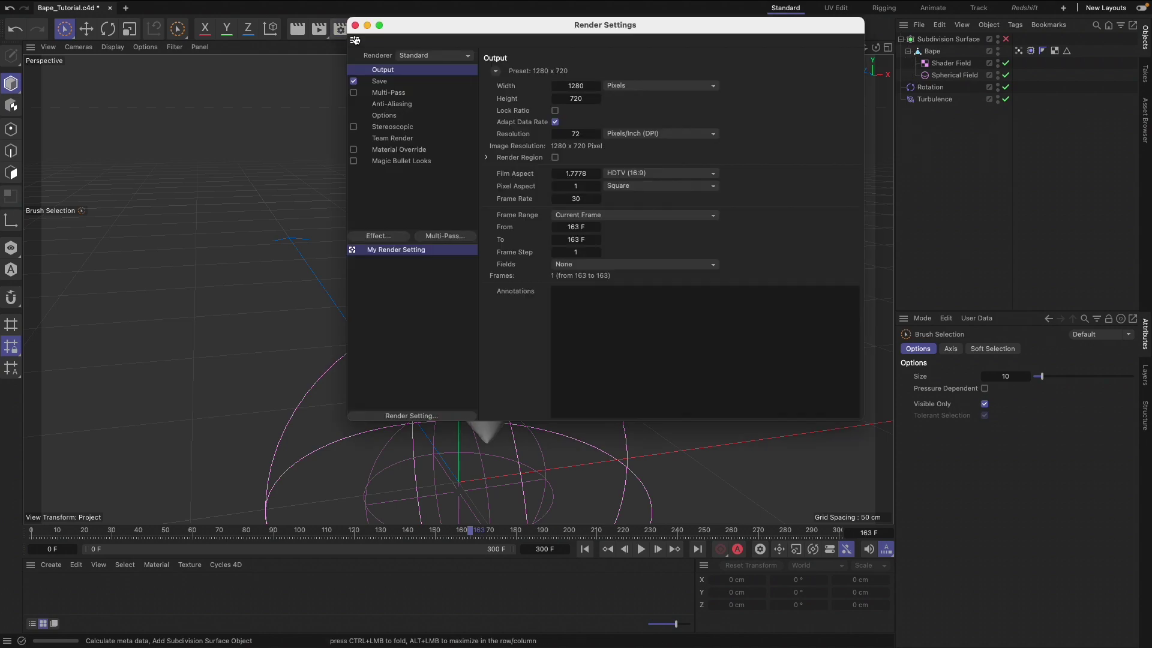